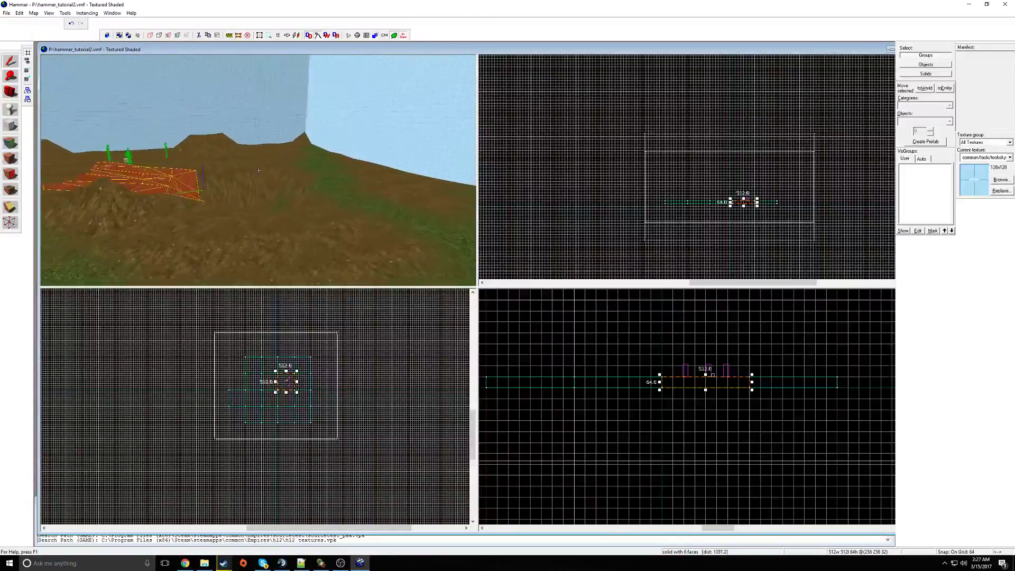
- Place a prop_static entity on the ground in the 3D view with the Entity tool
left_click(259, 170)
key("a")
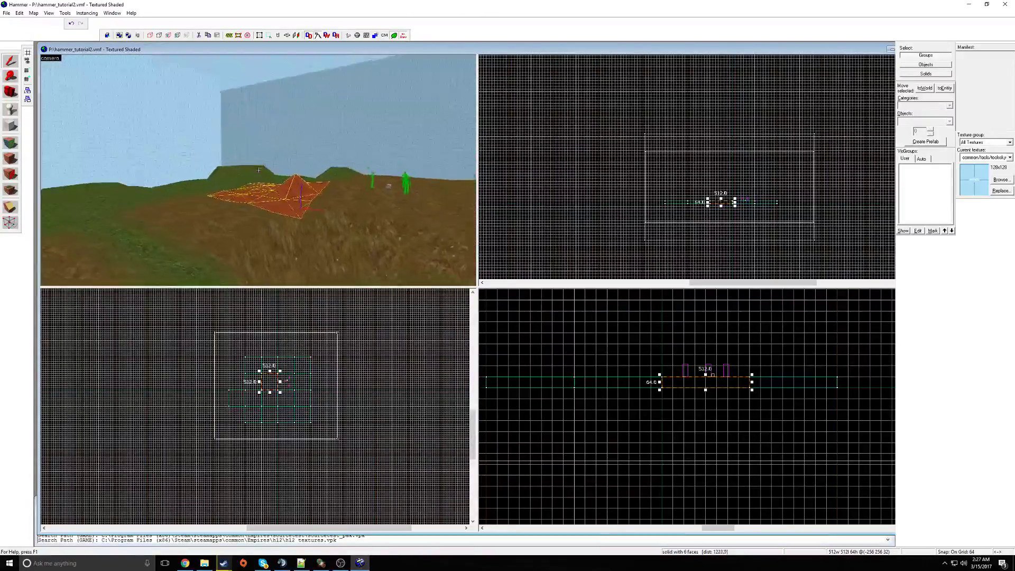
key("s")
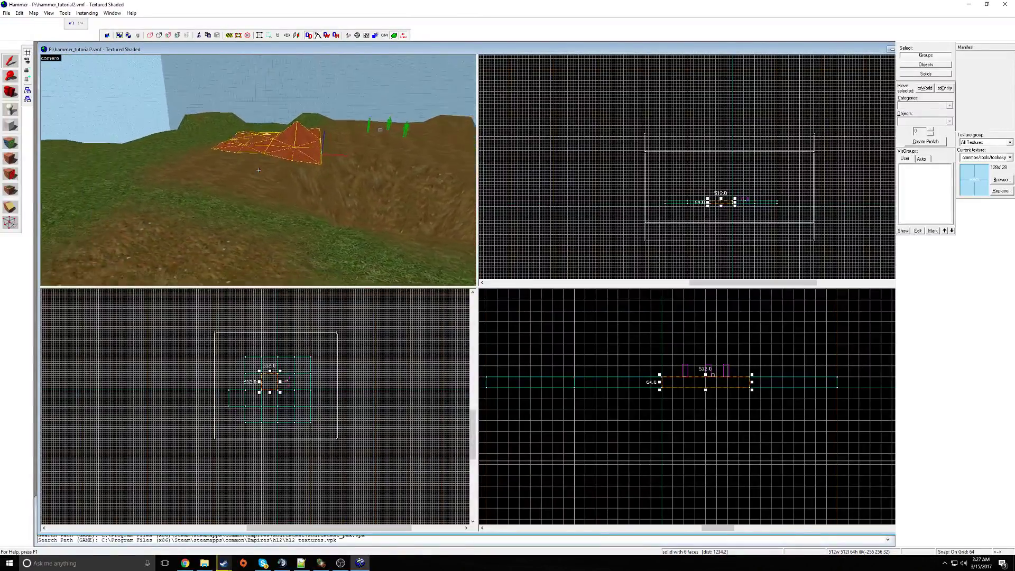
key("z")
left_click(11, 110)
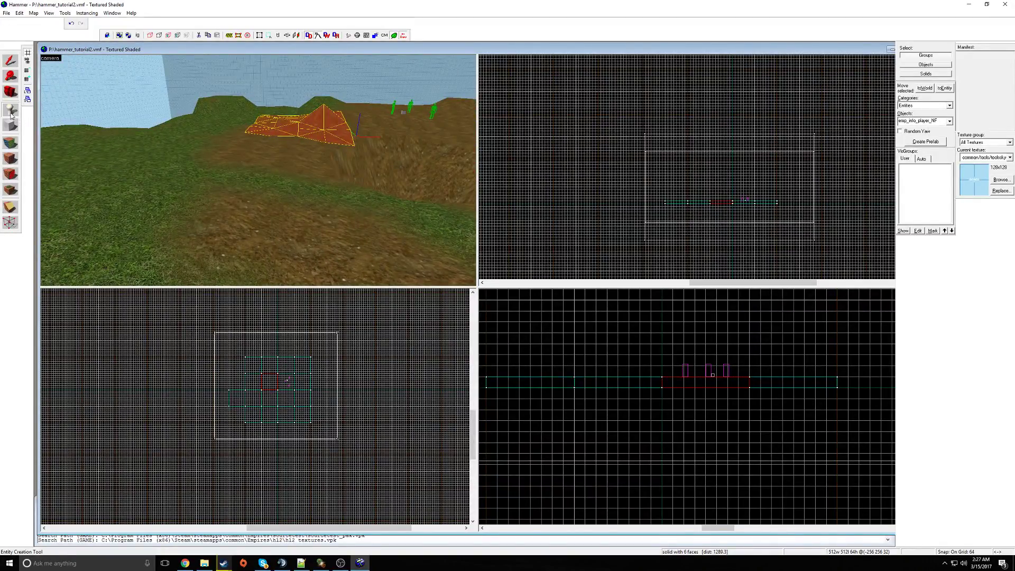
key("z")
key("s")
key("z")
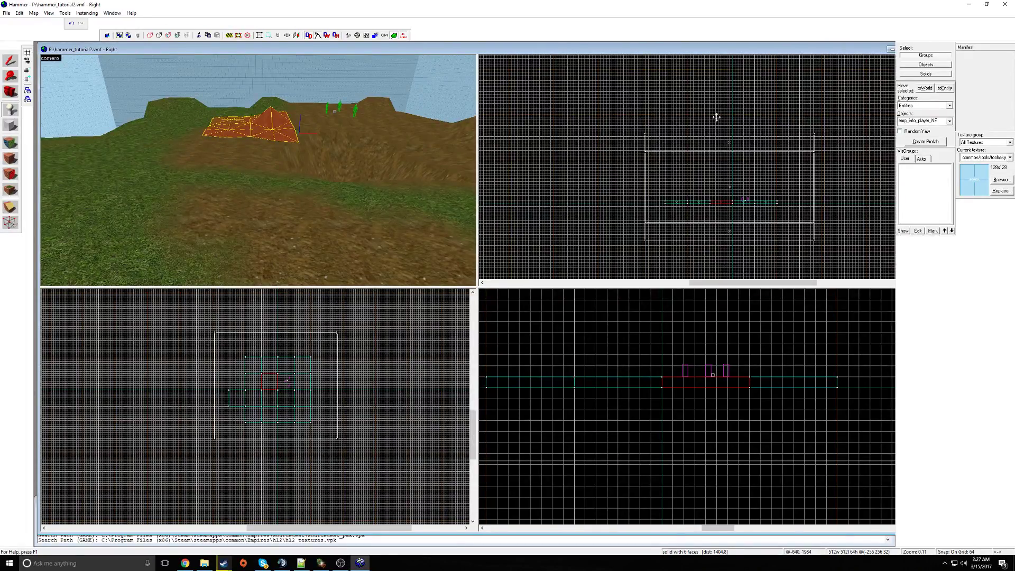
left_click(913, 121)
type("prop_stati")
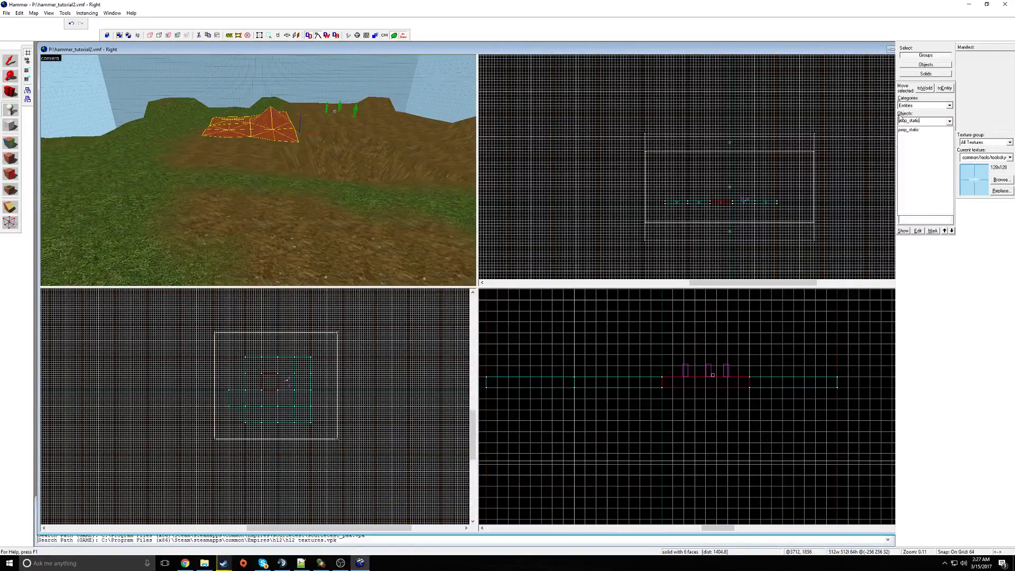
type("c")
key("Return")
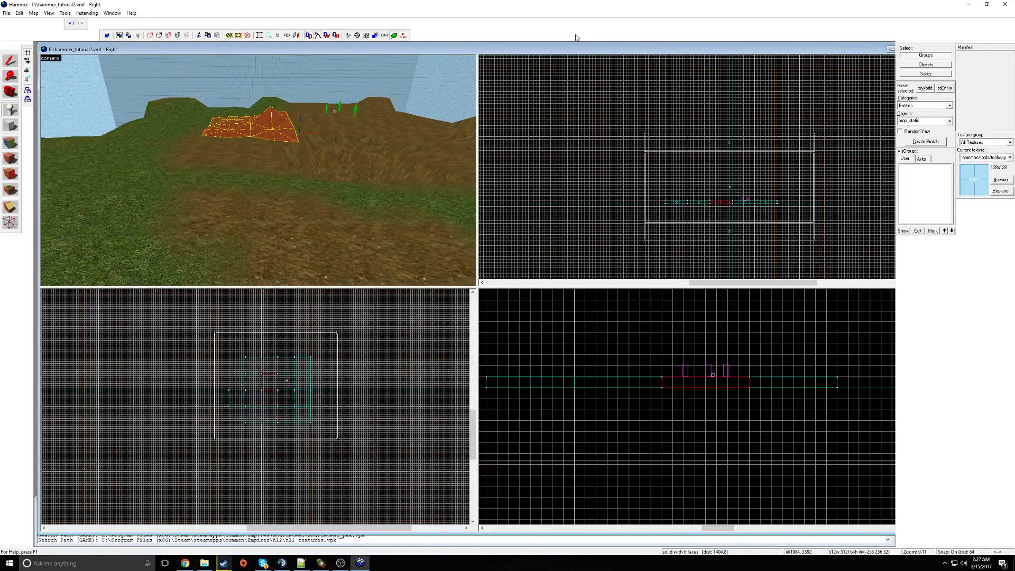
left_click(186, 209)
key("shift+s")
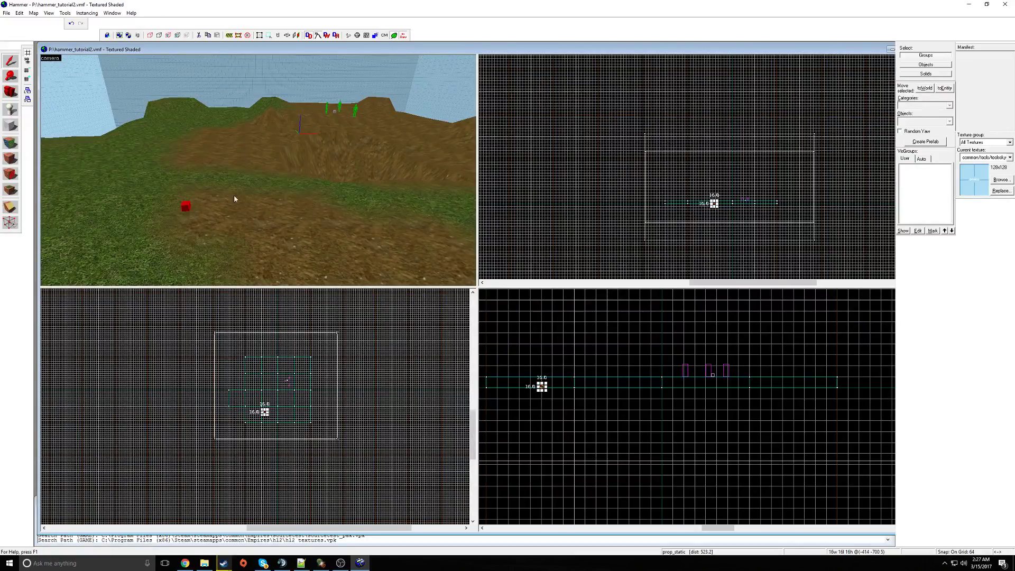
- Open the placed prop's object properties and search its class list for prop entries
double_click(186, 206)
double_click(439, 221)
type("prop")
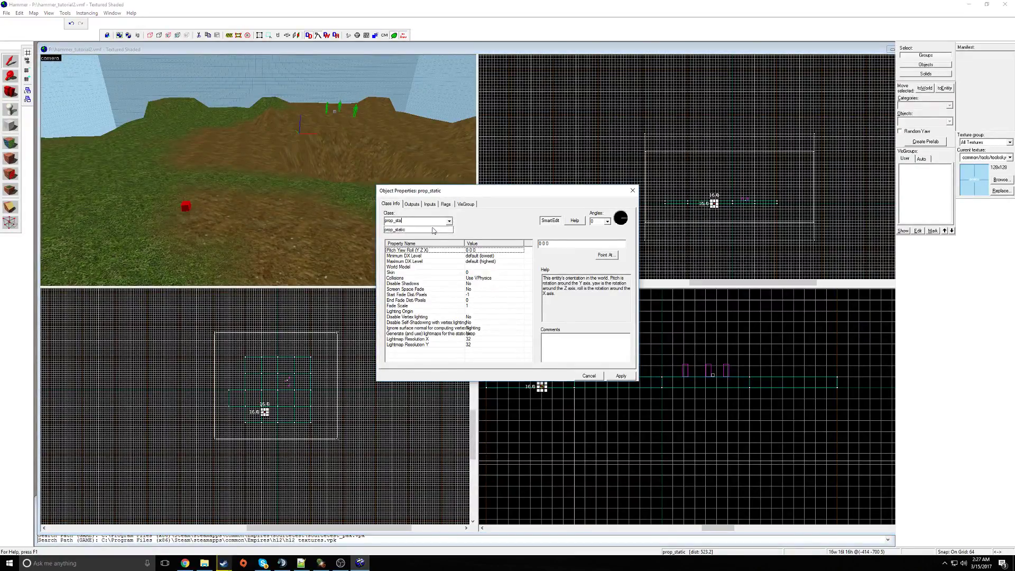
left_click(433, 230)
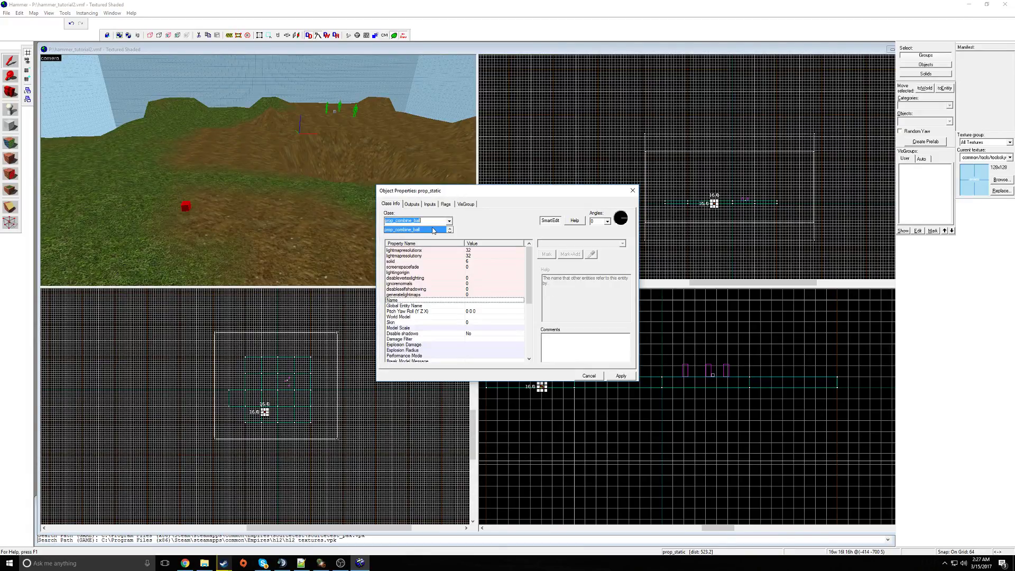
- Look through the available entity classes, especially the prop_ variants such as prop_static, prop_dynamic and prop_physics
left_click(449, 221)
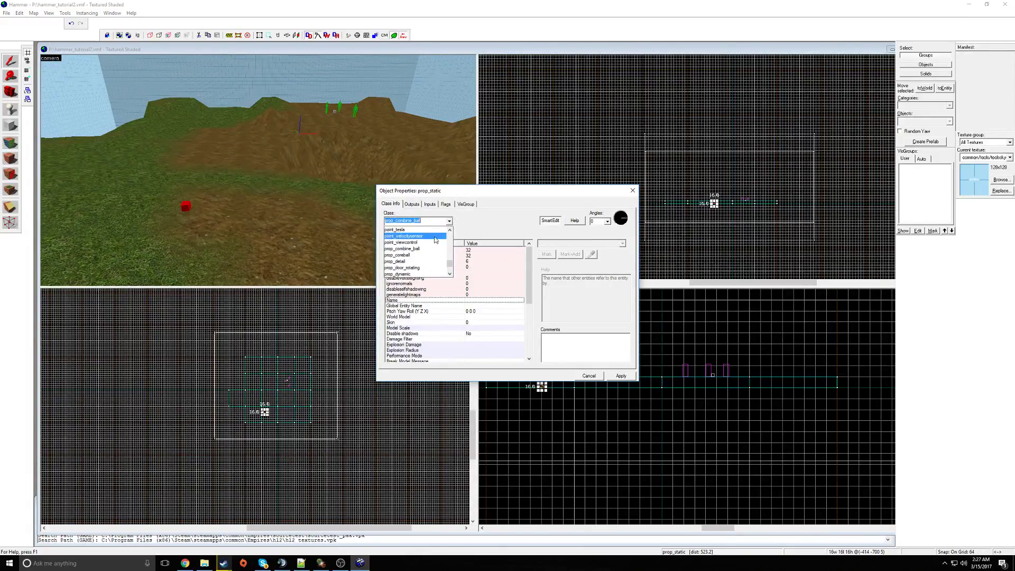
scroll(432, 262, "down", 4)
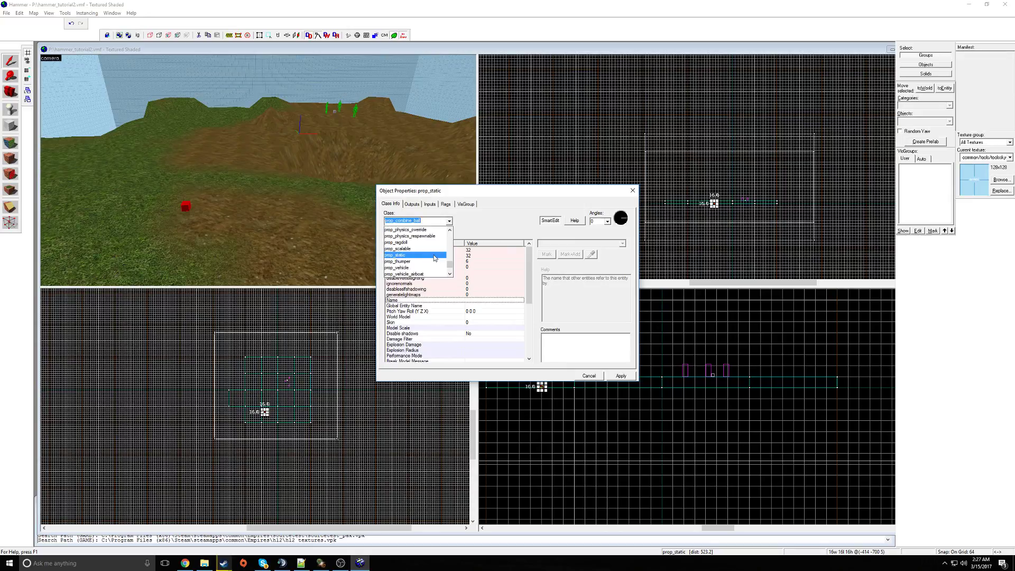
scroll(435, 255, "up", 4)
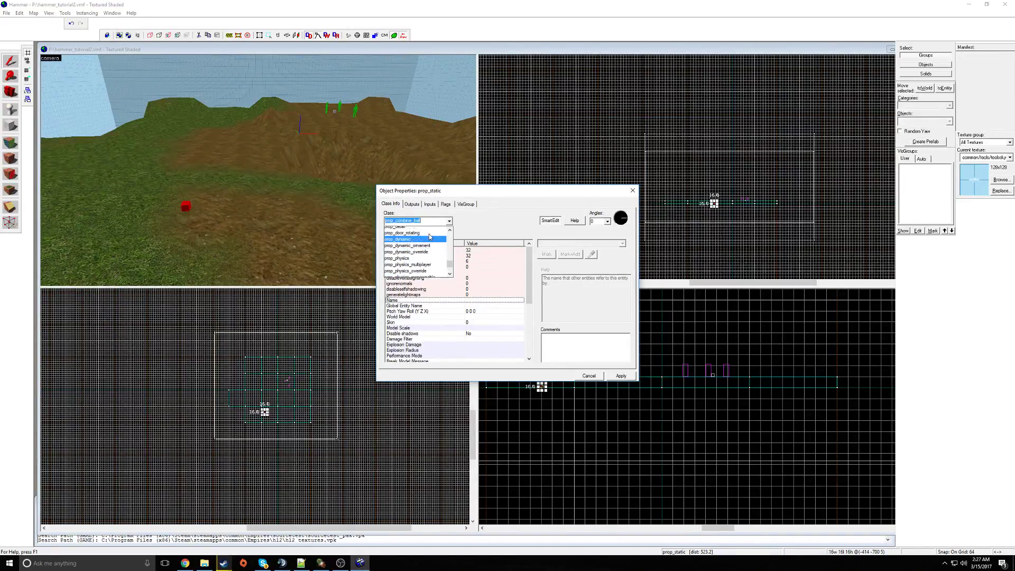
scroll(439, 253, "up", 3)
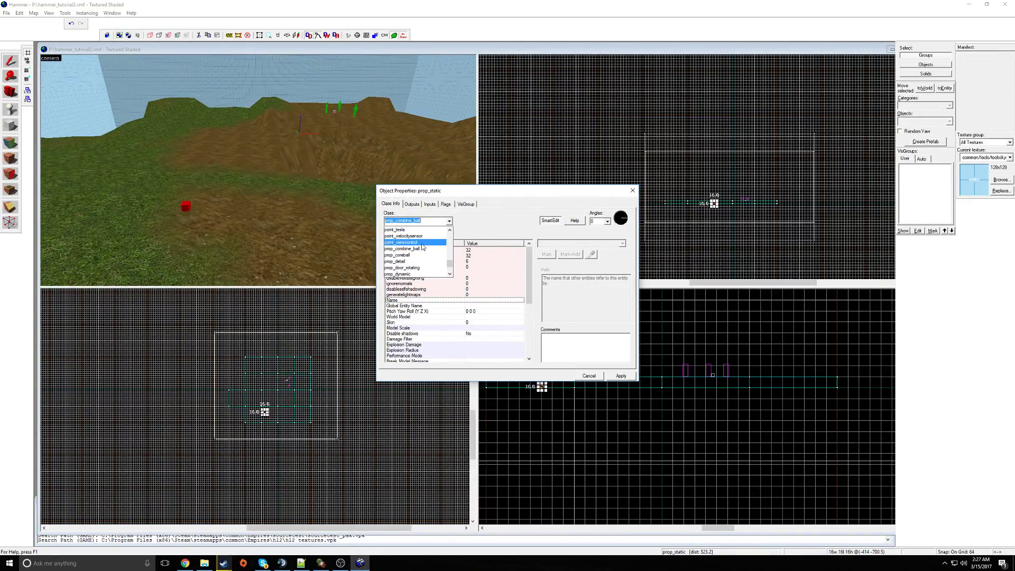
scroll(420, 254, "down", 5)
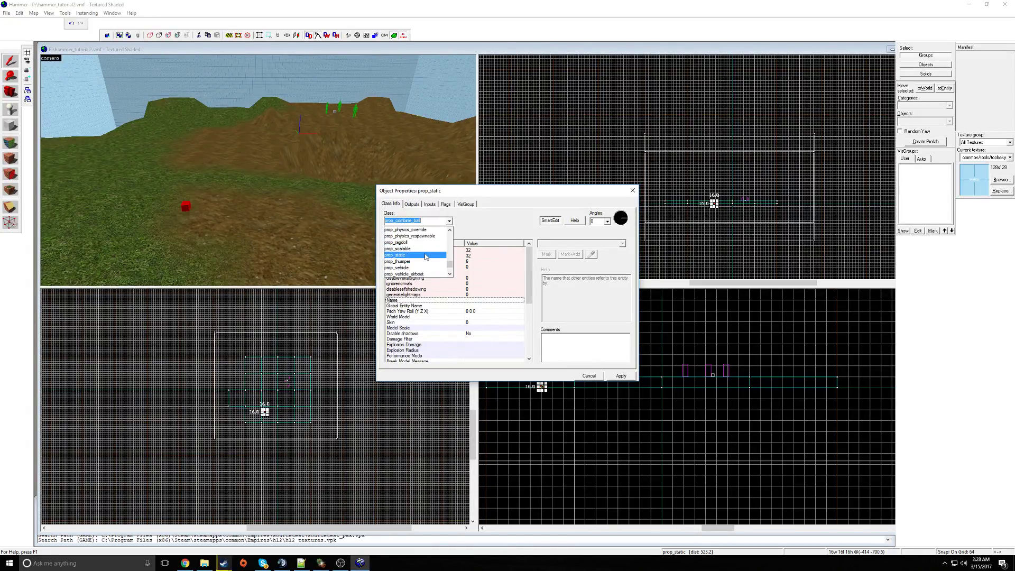
scroll(428, 259, "up", 2)
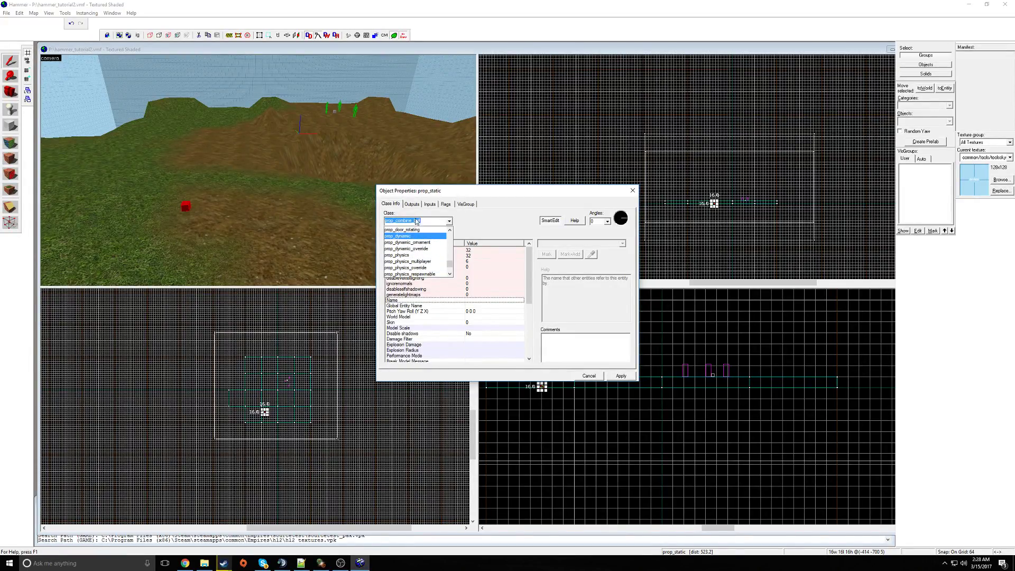
scroll(423, 240, "up", 1)
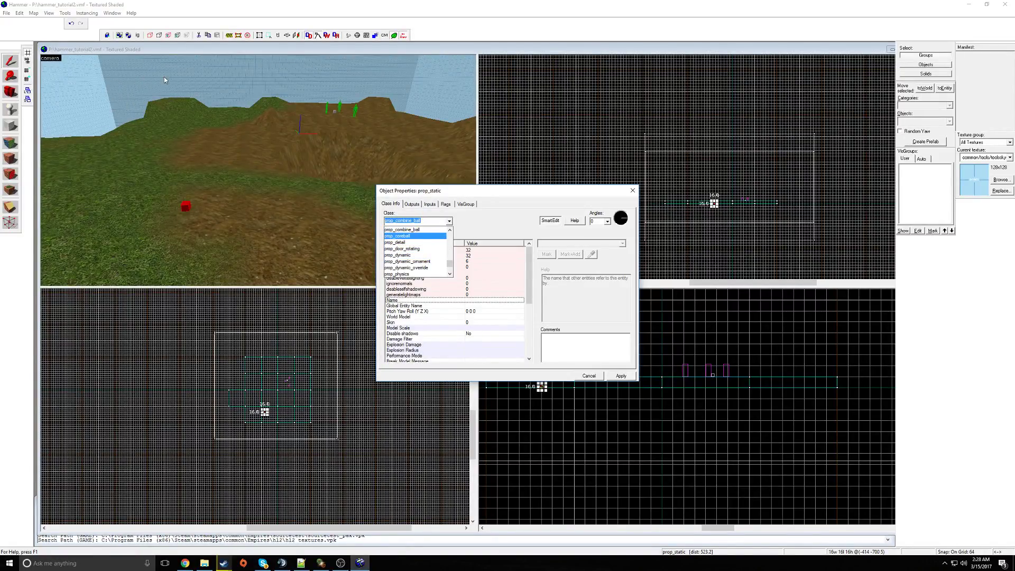
scroll(428, 237, "up", 2)
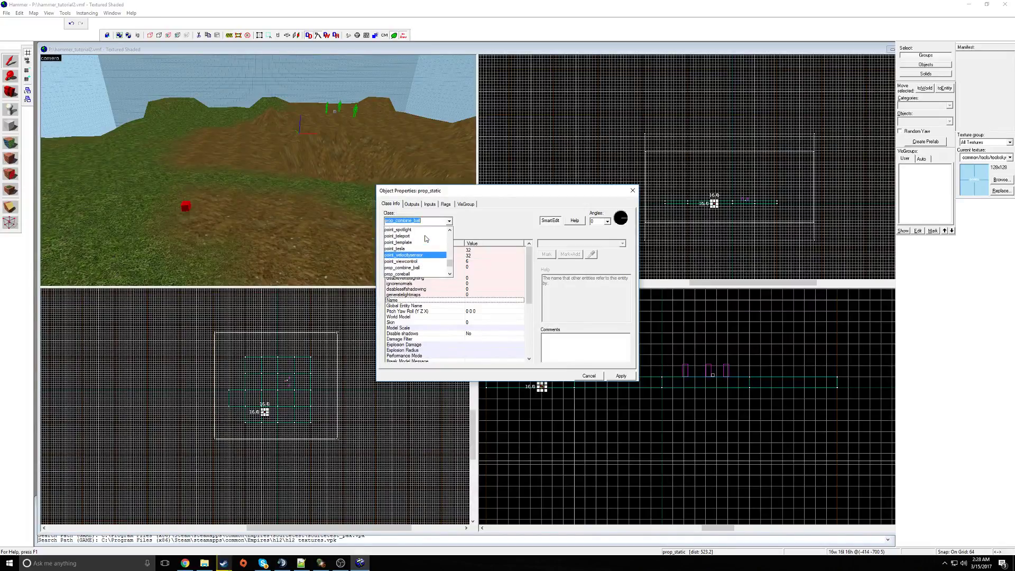
scroll(429, 239, "up", 3)
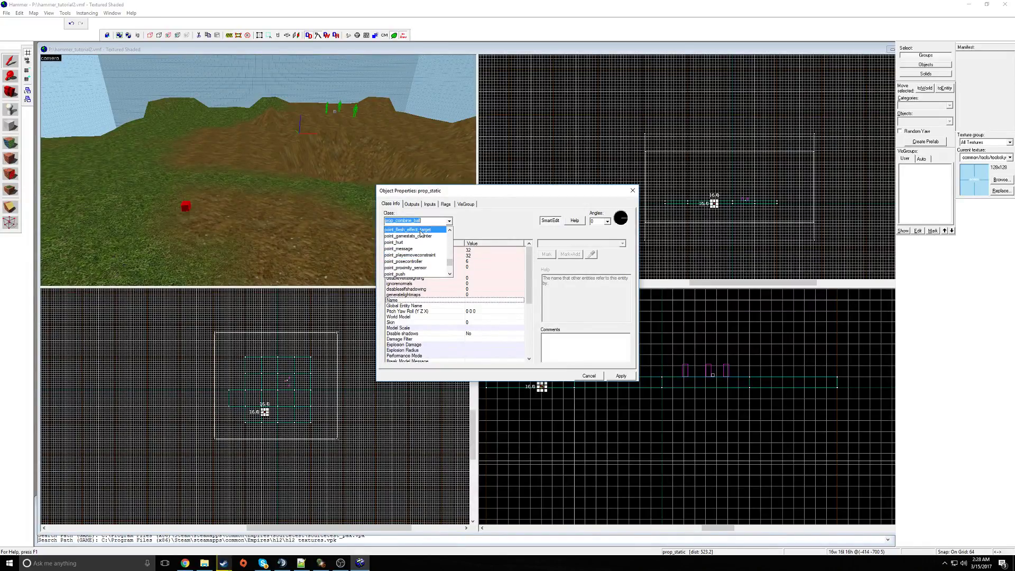
scroll(425, 254, "up", 5)
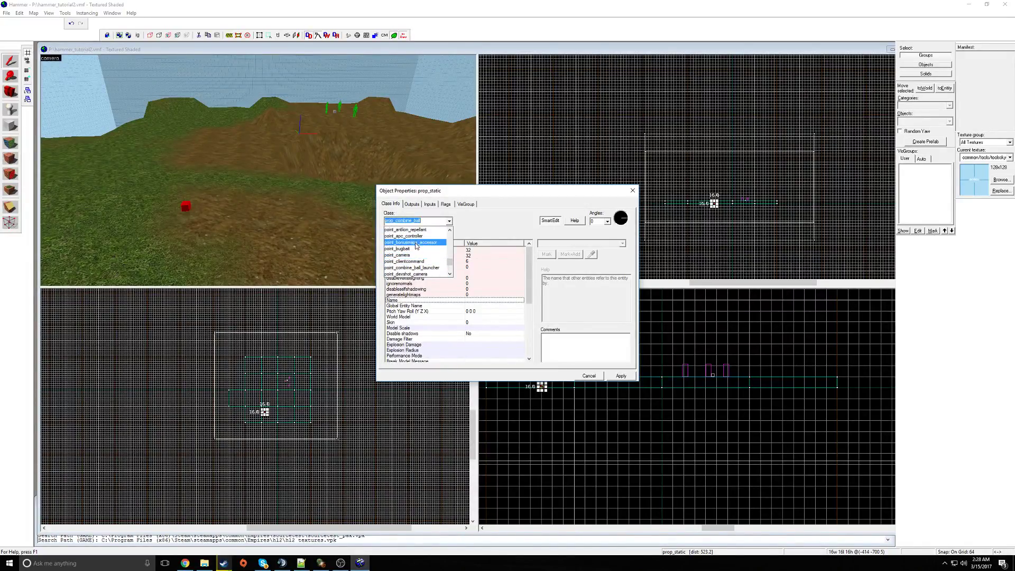
scroll(417, 249, "up", 2)
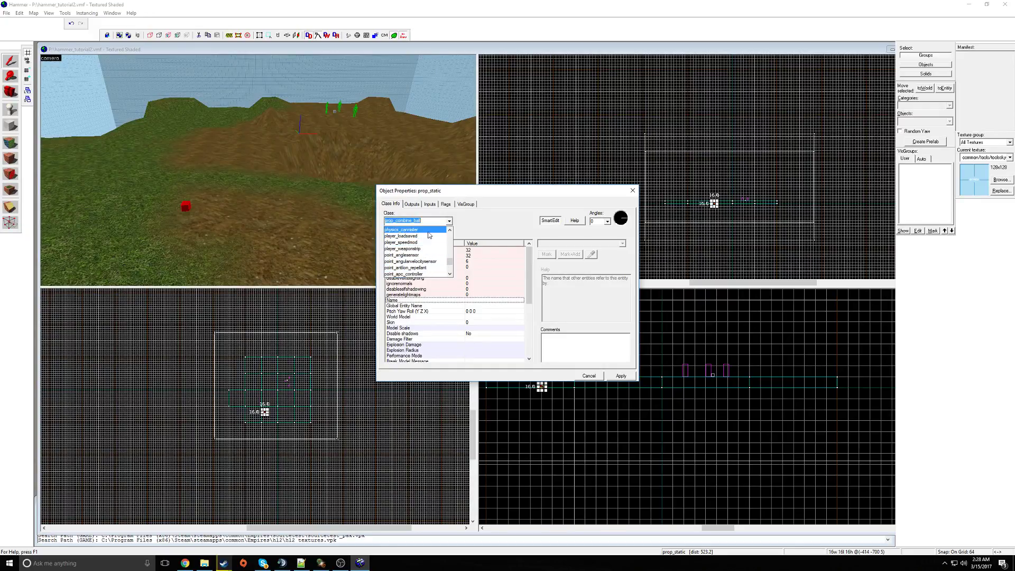
scroll(428, 248, "down", 20)
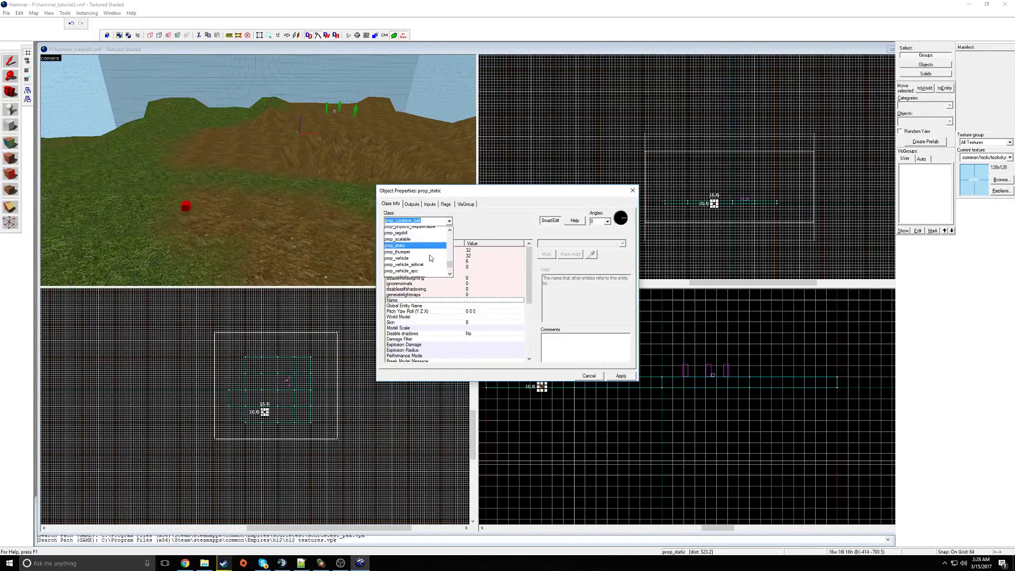
scroll(431, 254, "up", 10)
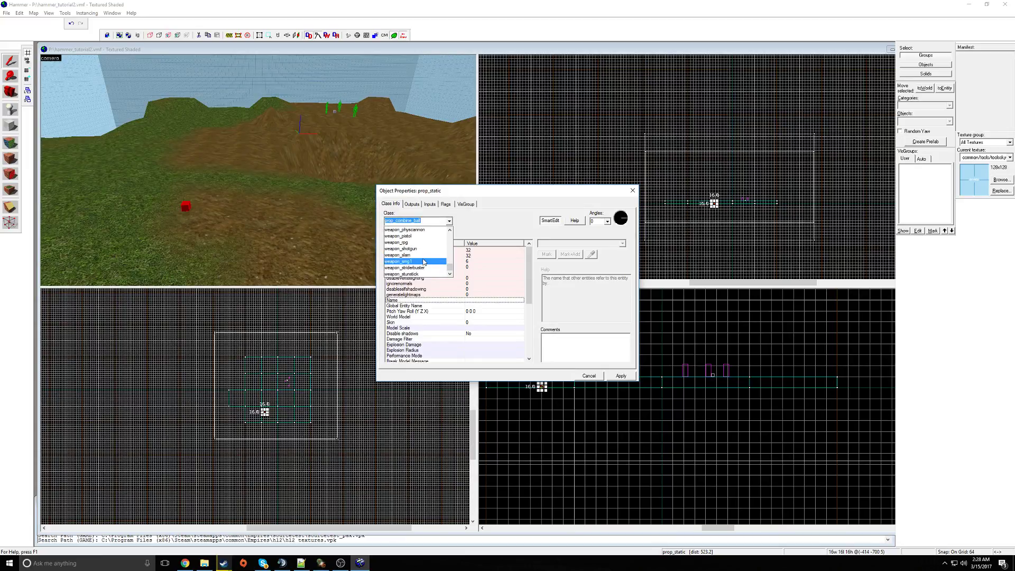
- Set the placed entity's class to prop_static and apply the change
left_click(436, 218)
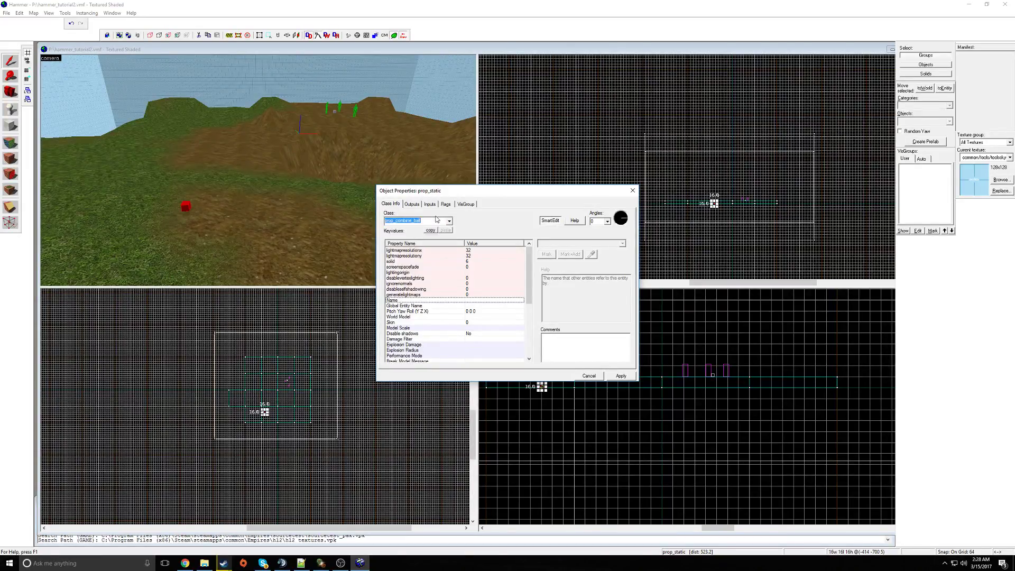
type("prop_static")
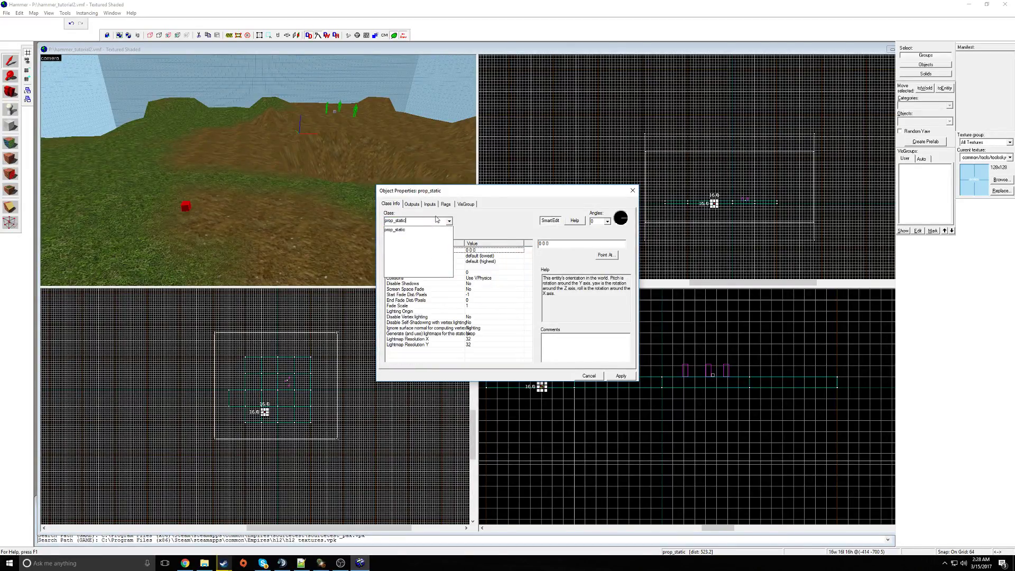
key("Return")
key("z")
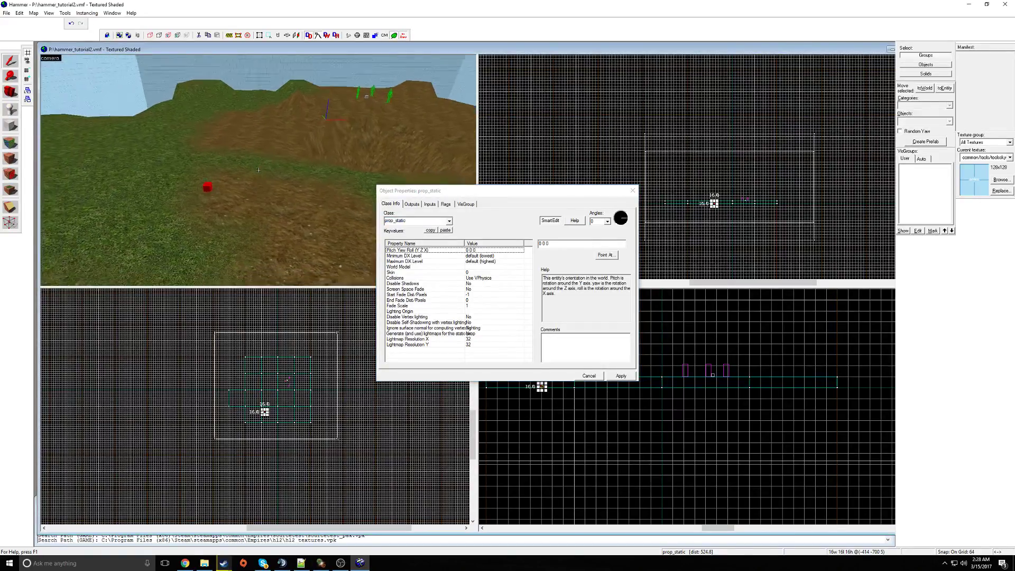
key("z")
left_click(426, 221)
key("z")
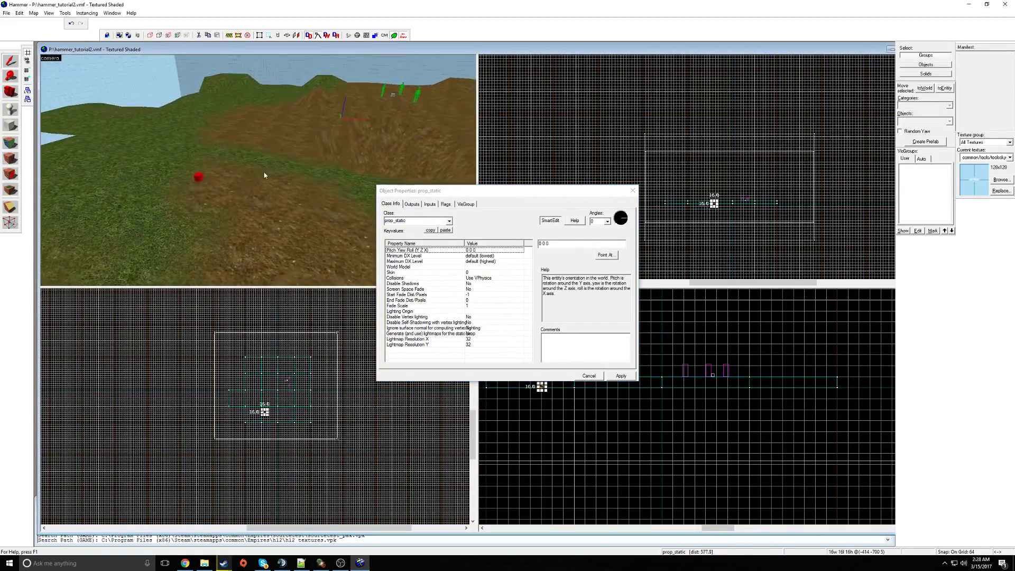
key("z")
left_click(624, 377)
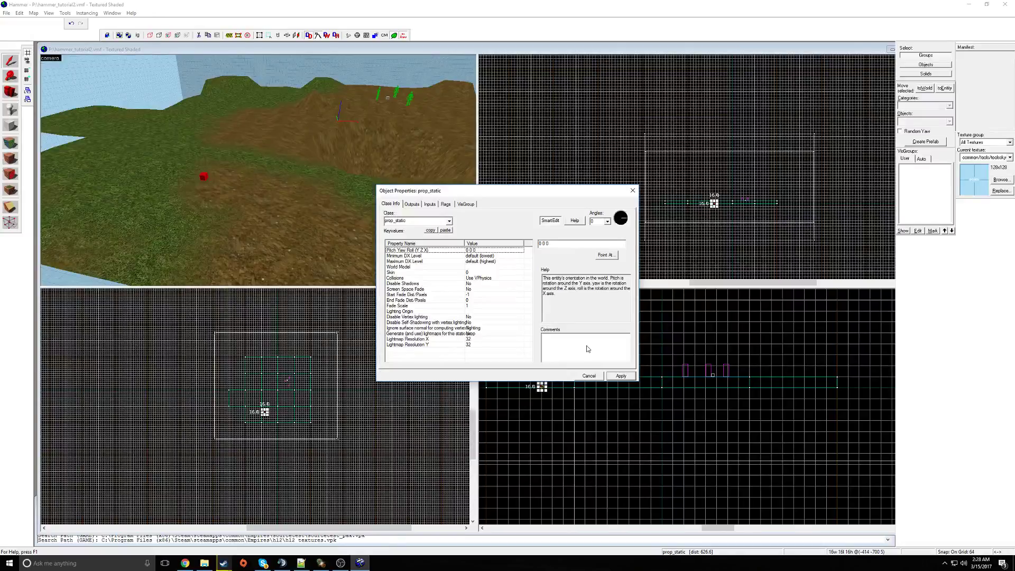
- Review the prop's Pitch Yaw Roll, Minimum DX Level options and Maximum DX Level properties
key("z")
key("z")
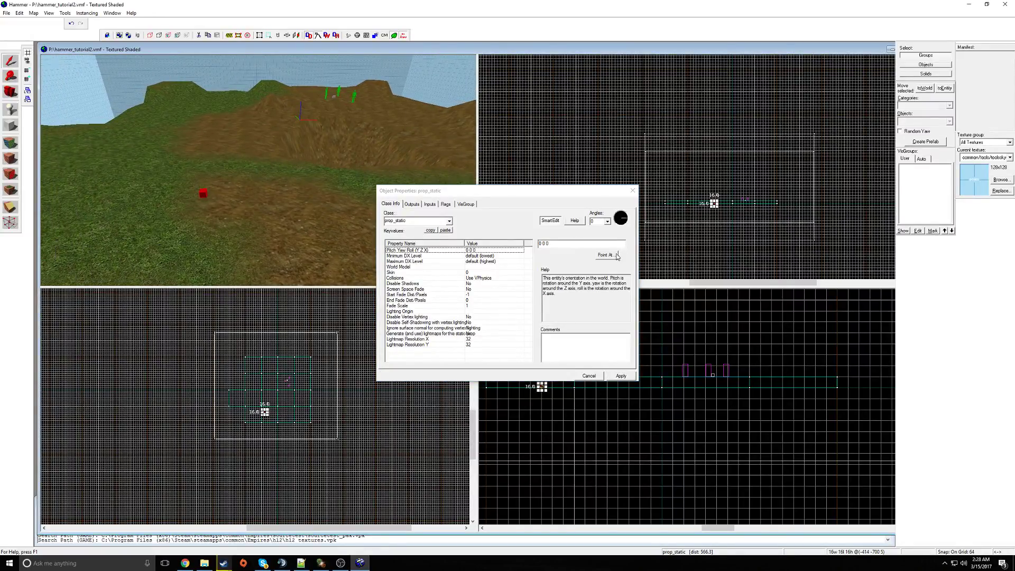
left_click(479, 251)
left_click(479, 256)
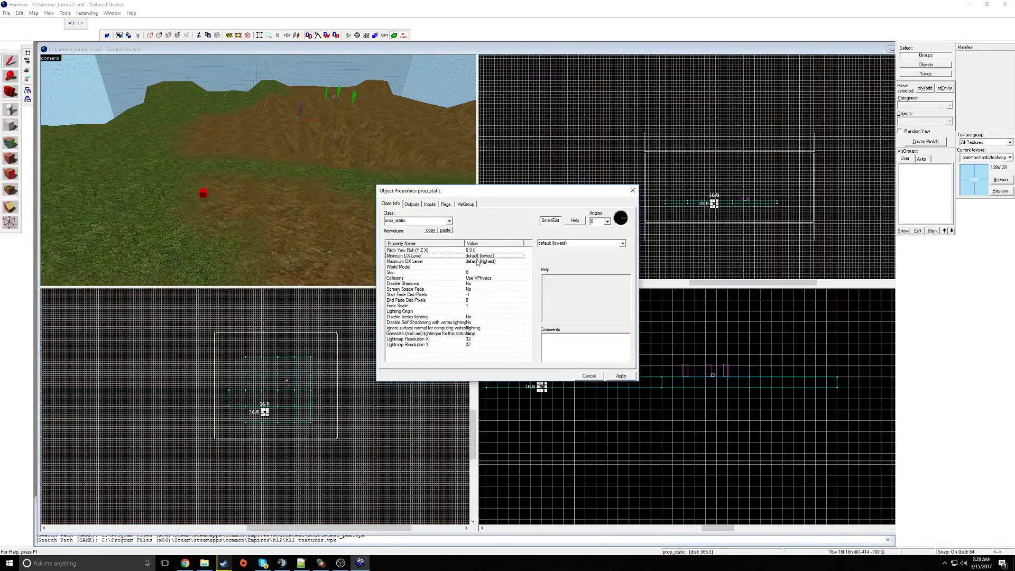
left_click(623, 244)
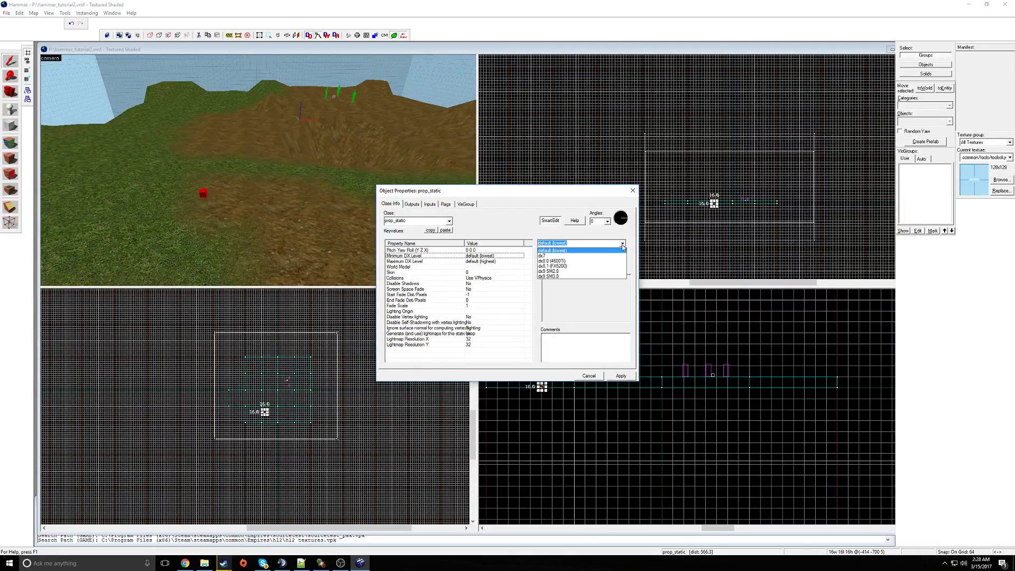
left_click(624, 247)
left_click(492, 262)
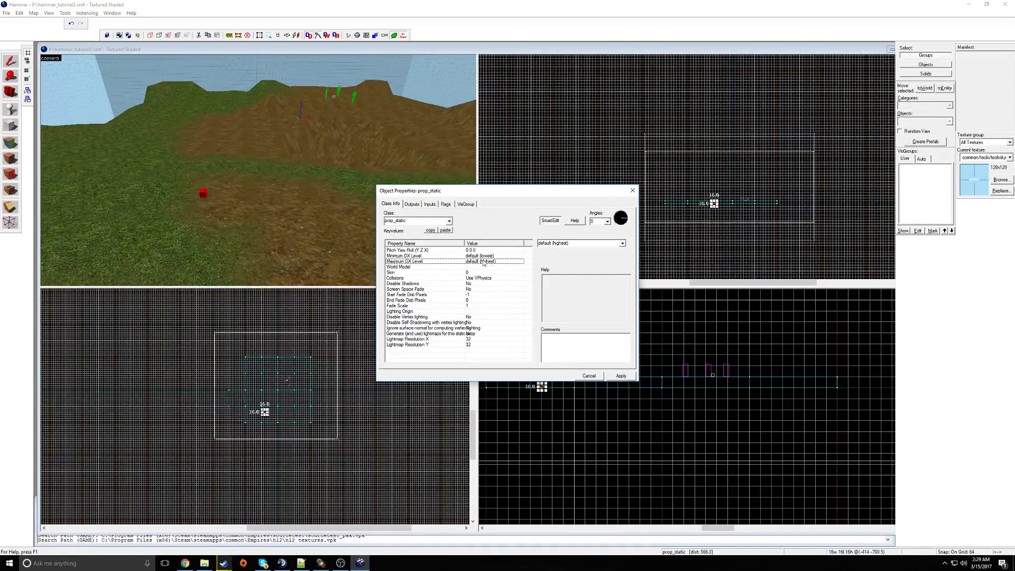
- Open the model browser for the prop's World Model property
left_click(487, 267)
key("z")
key("z")
left_click(542, 254)
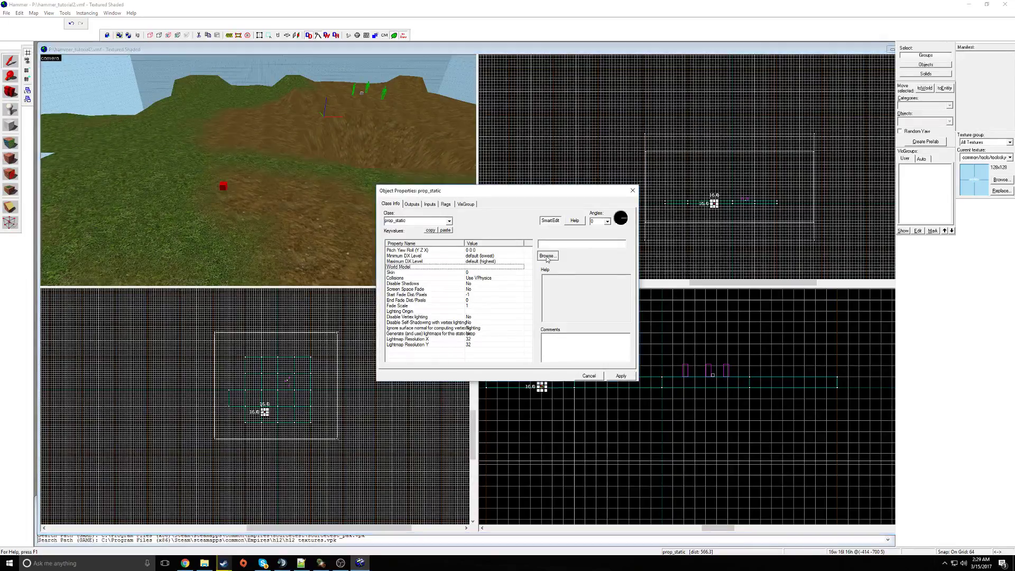
key("BackSpace")
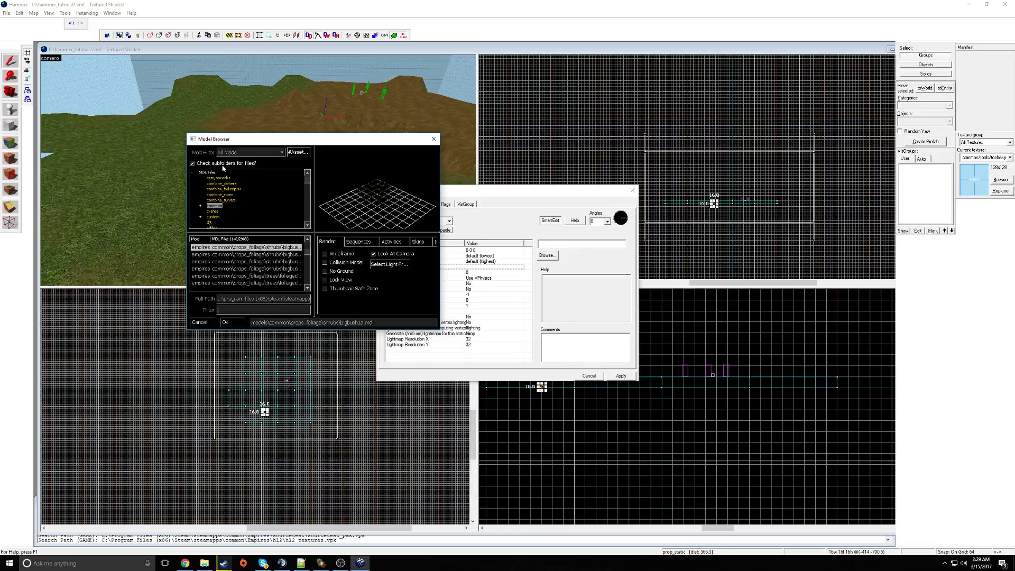
- Preview the rock cluster models in canyonrocks and the models in the neighbouring combine_ folders
left_click(218, 177)
left_click(258, 256)
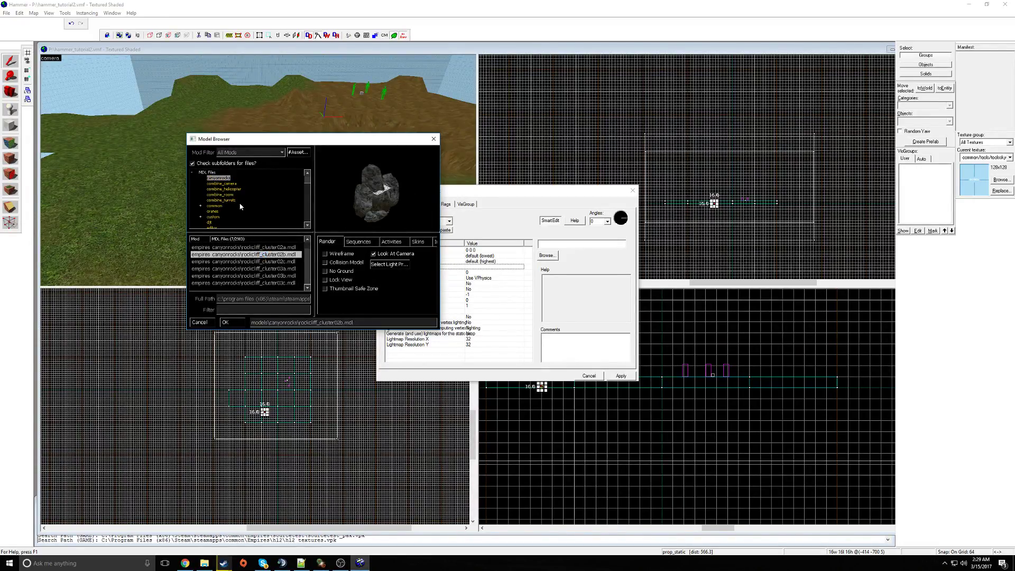
left_click(230, 184)
left_click(234, 189)
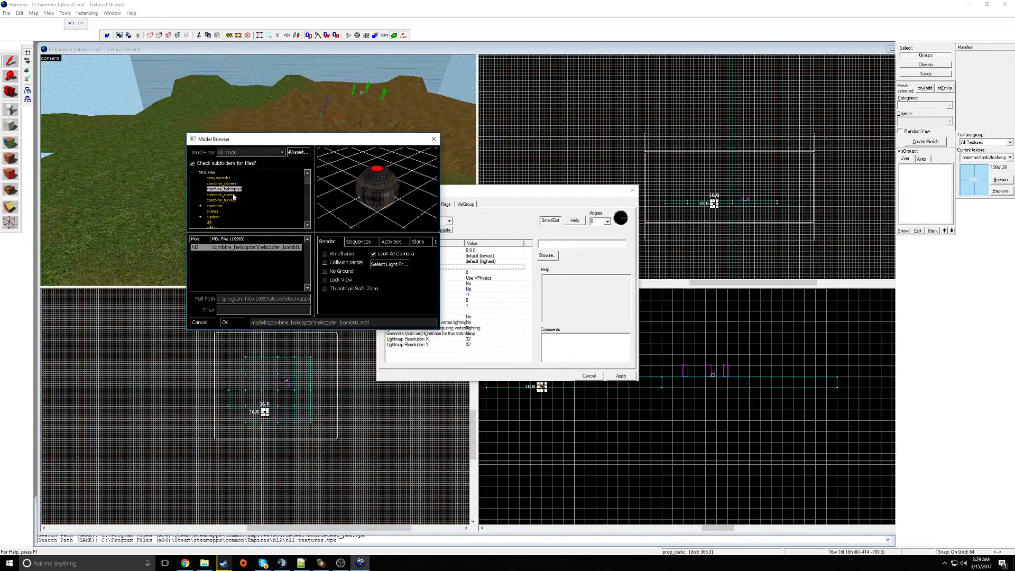
left_click(231, 195)
left_click(253, 261)
- Preview the cornstalk, grass clump and other foliage models in the common folder
left_click(214, 206)
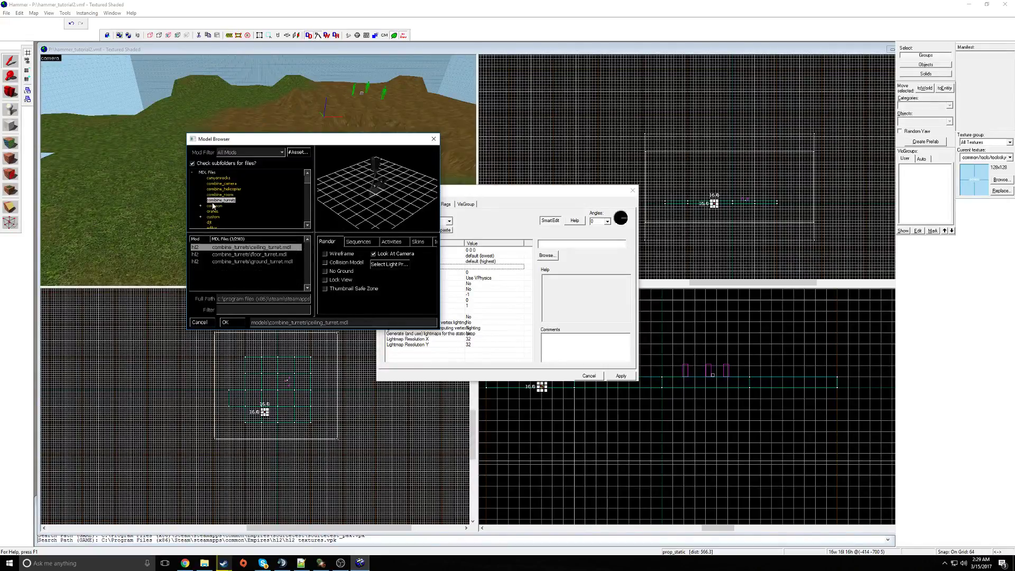
left_click(249, 254)
left_click(250, 260)
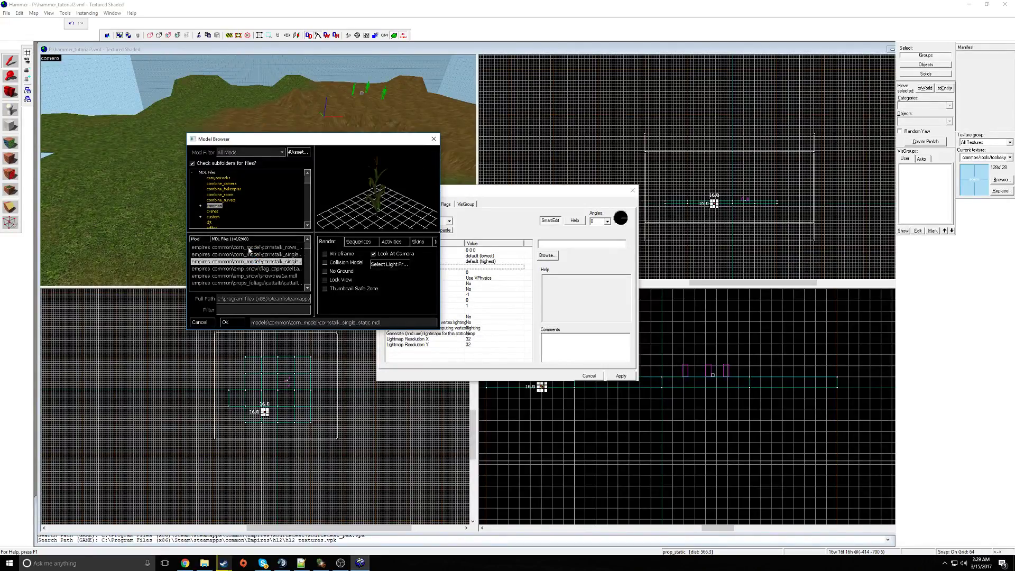
left_click(249, 248)
scroll(250, 267, "down", 2)
left_click(251, 263)
scroll(252, 268, "down", 2)
left_click(252, 268)
left_click(253, 254)
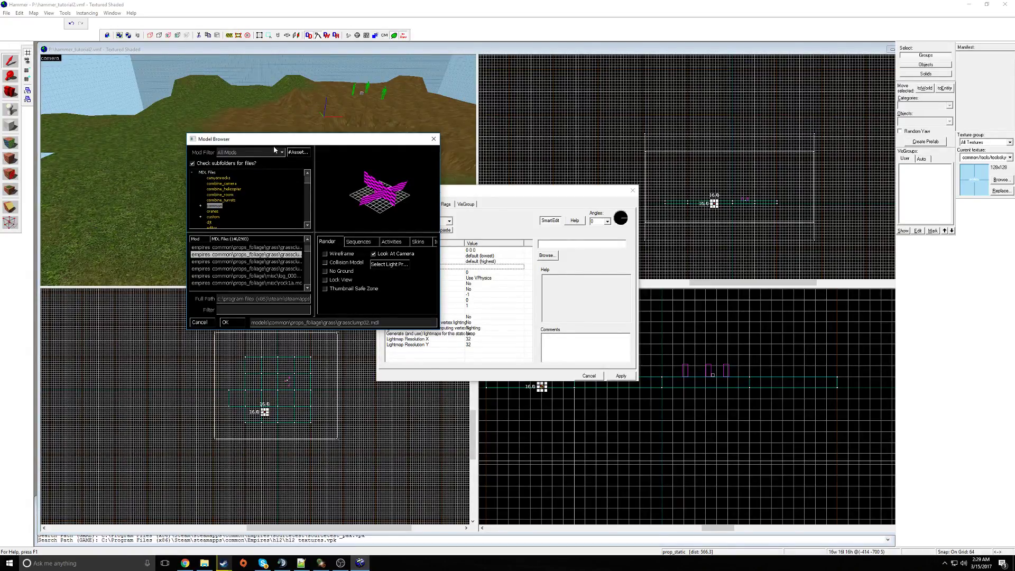
- Preview the crane models and the rappe fir trees in the cranes and custom folders
scroll(248, 189, "down", 2)
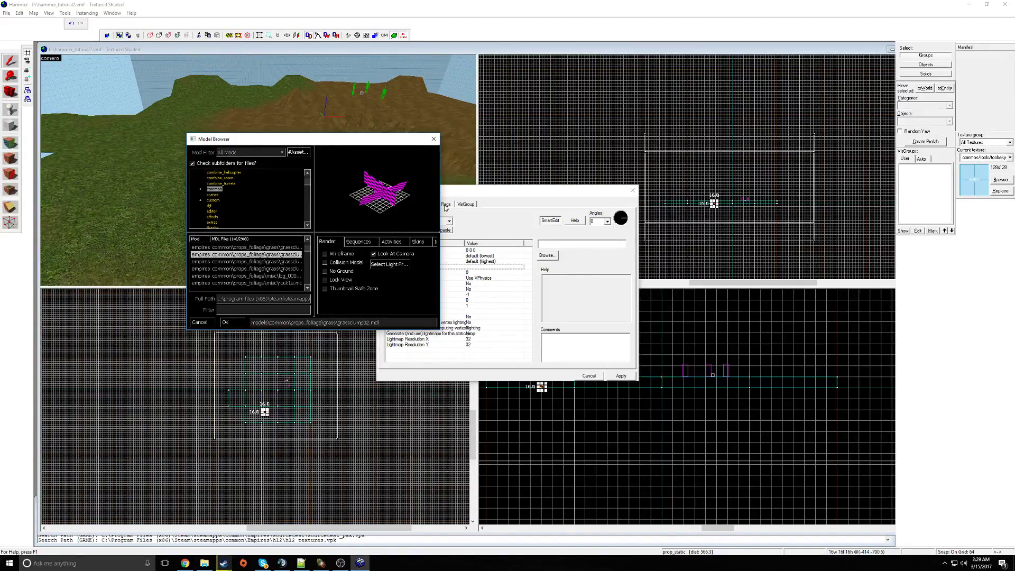
left_click(211, 200)
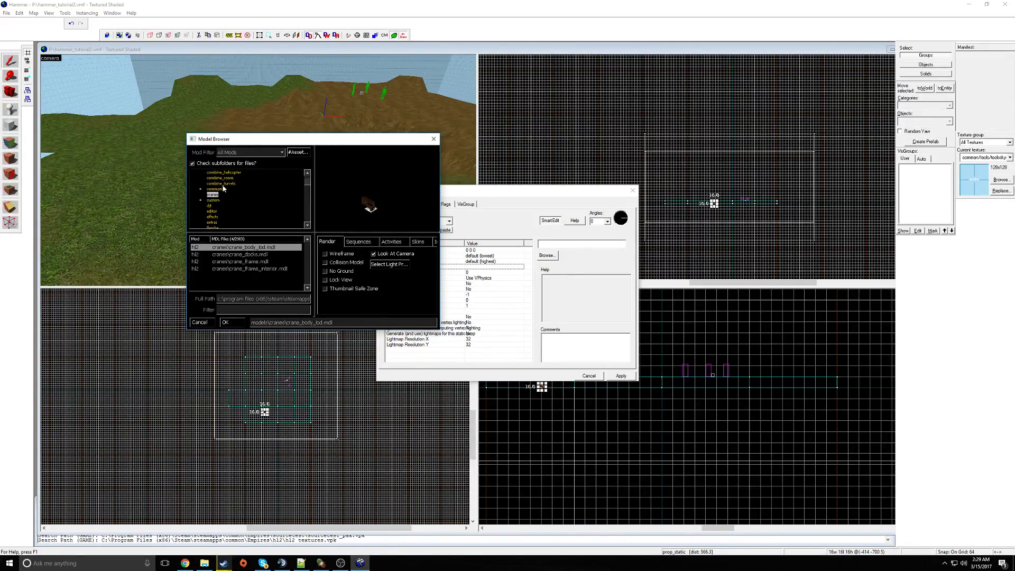
scroll(268, 268, "down", 3)
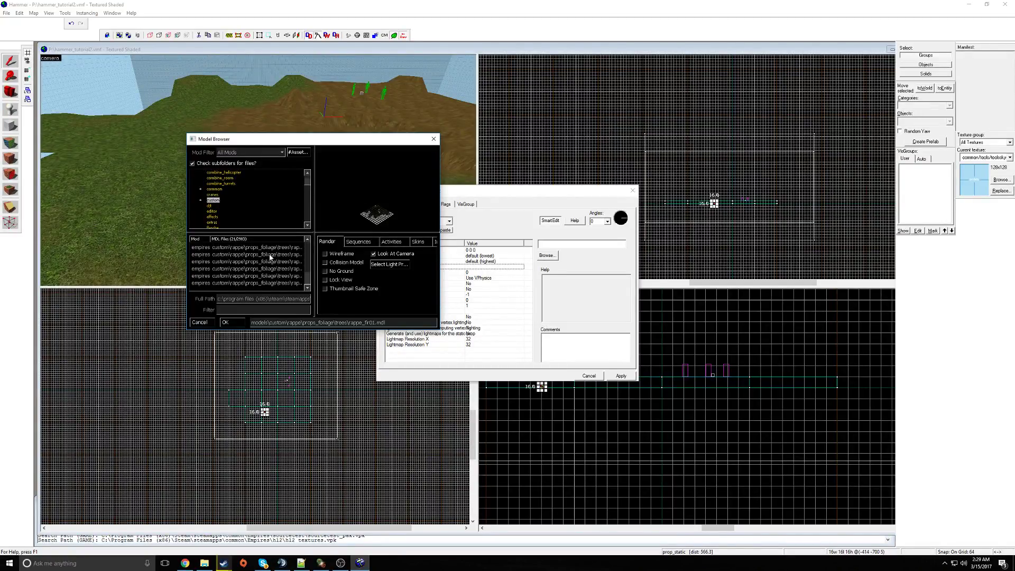
scroll(279, 262, "up", 3)
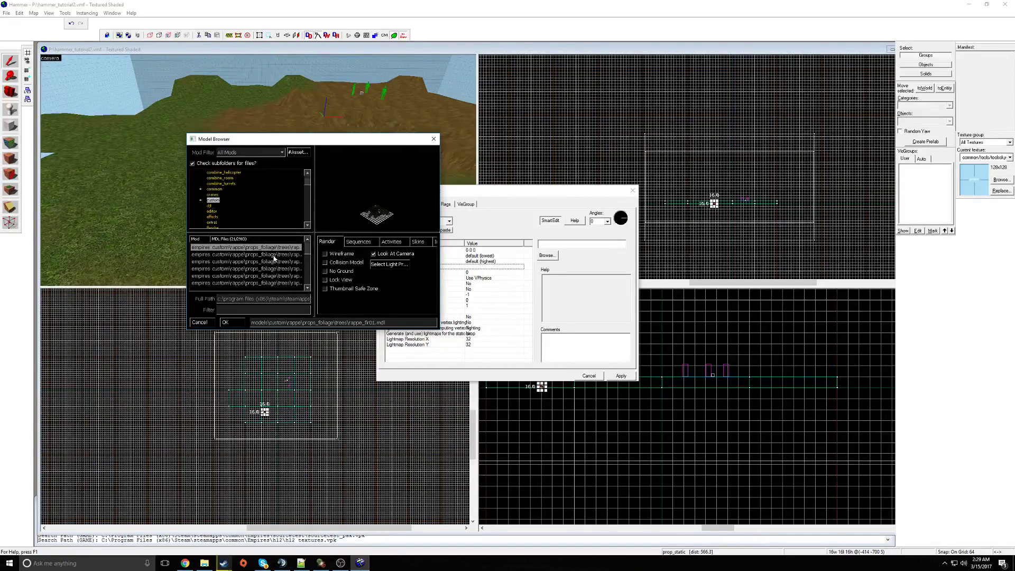
left_click(273, 257)
left_click(271, 268)
scroll(229, 213, "down", 2)
scroll(222, 200, "up", 1)
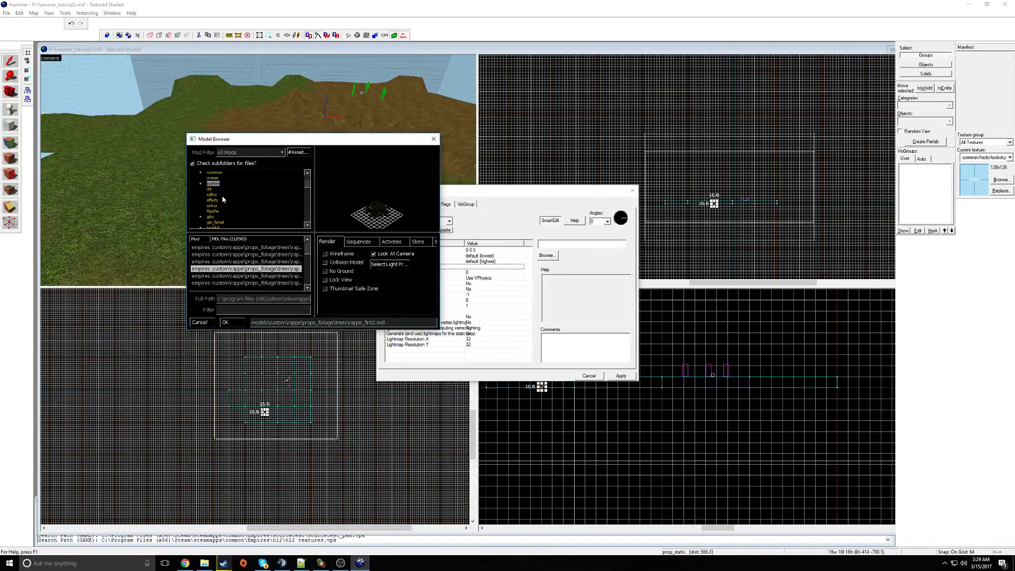
- Look through the gibs, gm_forest and humans model folders
scroll(222, 197, "down", 1)
left_click(215, 186)
left_click(217, 201)
scroll(222, 201, "down", 2)
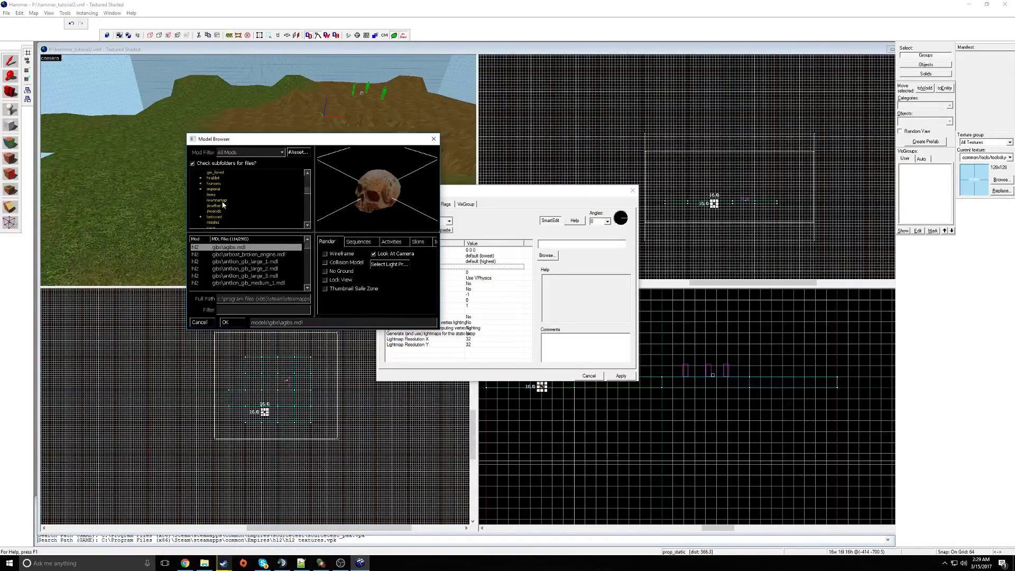
left_click(216, 172)
left_click(221, 178)
left_click(221, 182)
- Preview the building and wall models in the imperial folder
left_click(221, 188)
left_click(263, 268)
left_click(263, 261)
left_click(261, 248)
scroll(262, 255, "up", 1)
left_click(262, 256)
scroll(263, 257, "down", 2)
left_click(262, 261)
left_click(261, 270)
scroll(263, 272, "down", 1)
left_click(263, 270)
- Browse further down the folder list and preview several models in the props folder
scroll(264, 270, "down", 3)
scroll(226, 207, "down", 3)
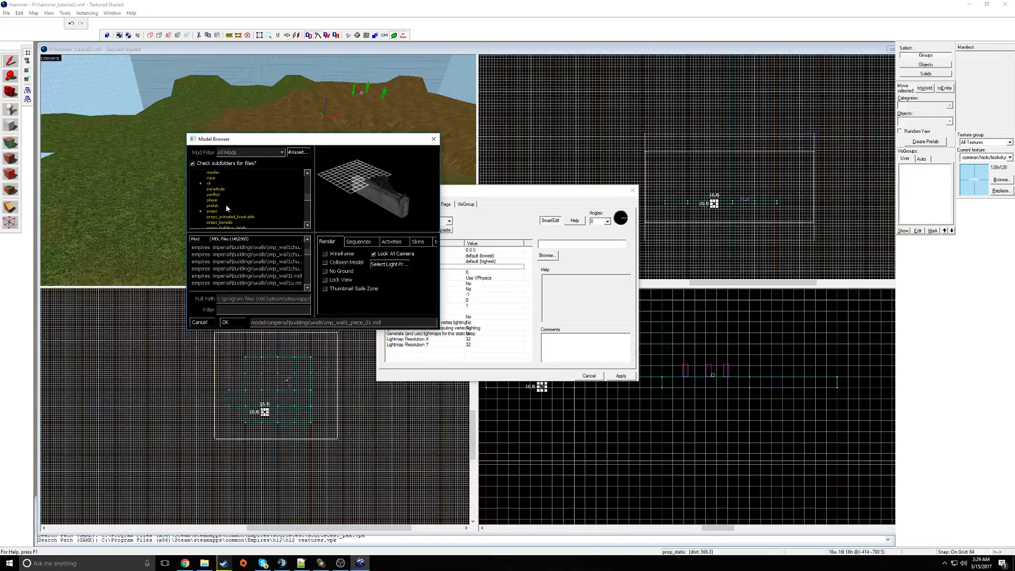
left_click(226, 205)
left_click(219, 212)
scroll(220, 212, "down", 1)
scroll(256, 260, "down", 1)
left_click(259, 262)
left_click(261, 269)
left_click(261, 260)
left_click(258, 270)
scroll(262, 275, "down", 3)
scroll(232, 219, "down", 1)
- Look through the various props_ folders and preview several of their models
left_click(227, 201)
scroll(230, 198, "down", 2)
left_click(229, 196)
scroll(232, 204, "down", 1)
left_click(225, 201)
left_click(223, 195)
left_click(222, 217)
scroll(264, 271, "down", 4)
left_click(267, 263)
left_click(261, 249)
scroll(261, 250, "down", 3)
left_click(262, 254)
left_click(265, 268)
scroll(234, 202, "down", 2)
- Check the last folders of the model list, including the coastal artillery shell in varbles
left_click(228, 205)
left_click(252, 262)
scroll(231, 208, "down", 2)
left_click(230, 211)
left_click(230, 217)
- Return to the imperial folder and look through its models down to the ground vehicles
scroll(232, 203, "up", 10)
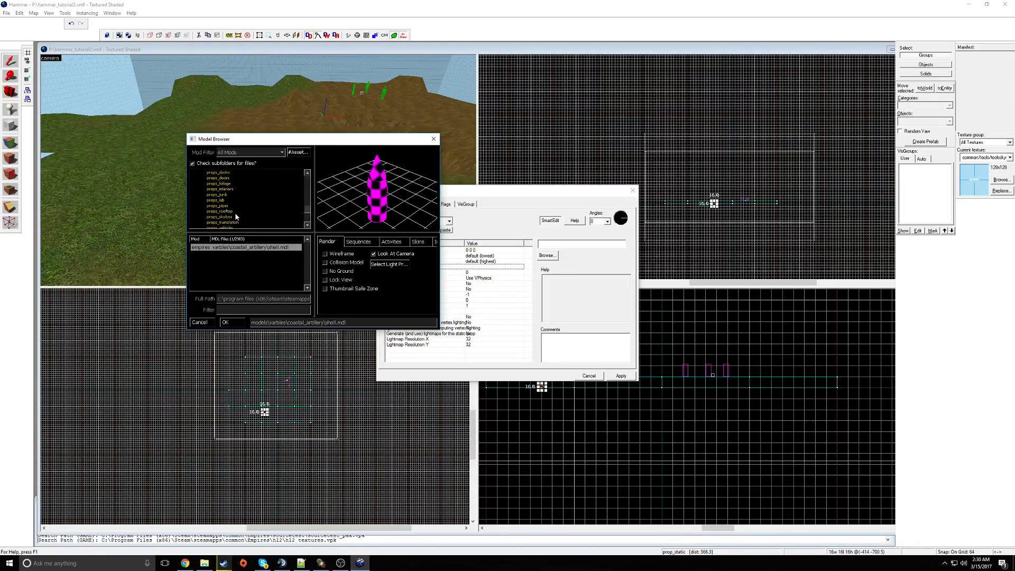
scroll(233, 214, "down", 2)
left_click(228, 223)
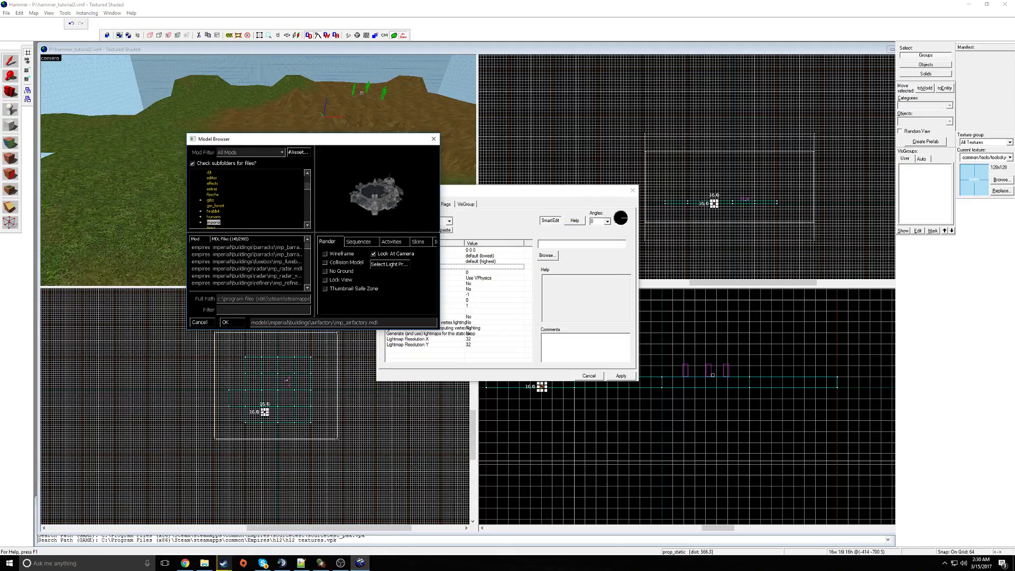
scroll(283, 270, "down", 5)
left_click(282, 263)
scroll(282, 266, "down", 2)
left_click(283, 270)
scroll(283, 269, "down", 1)
scroll(280, 268, "down", 2)
scroll(277, 274, "down", 1)
left_click(278, 275)
scroll(278, 276, "down", 1)
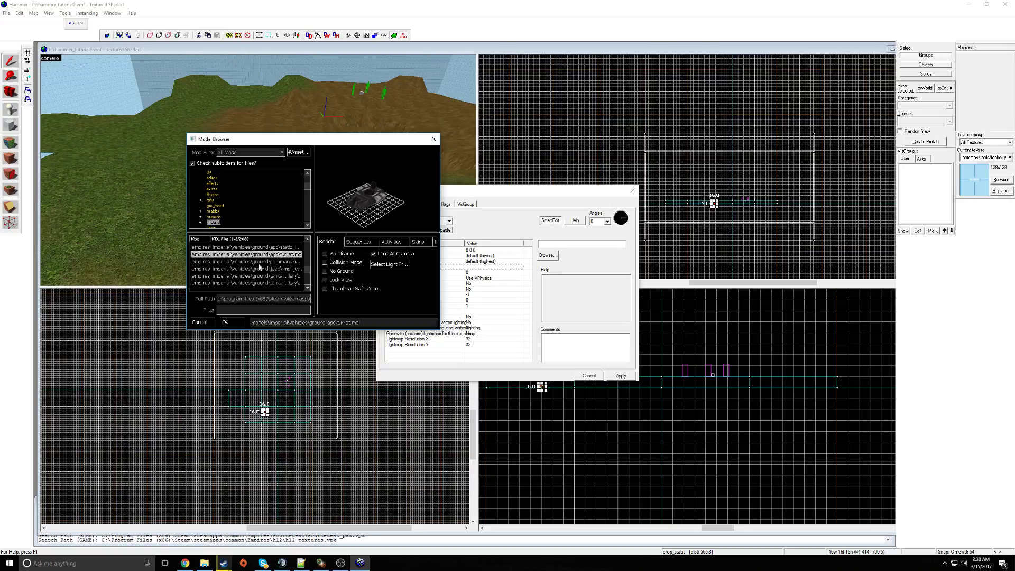
- Choose imp_heavy_wreck.mdl from the imperial tankheavy vehicles as the prop's World Model and apply it
left_click(263, 270)
scroll(261, 273, "down", 1)
left_click(252, 261)
left_click(251, 268)
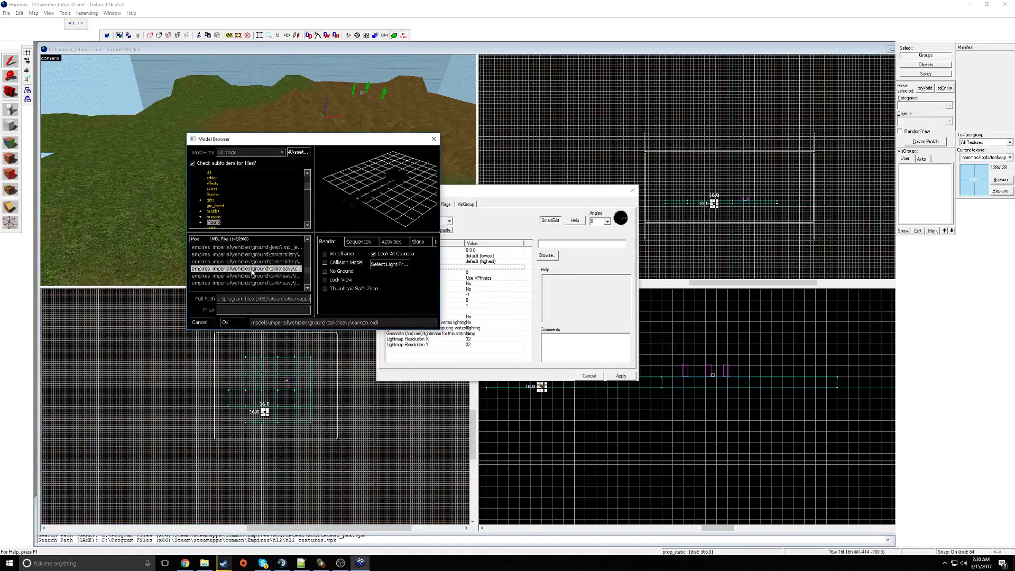
left_click(252, 275)
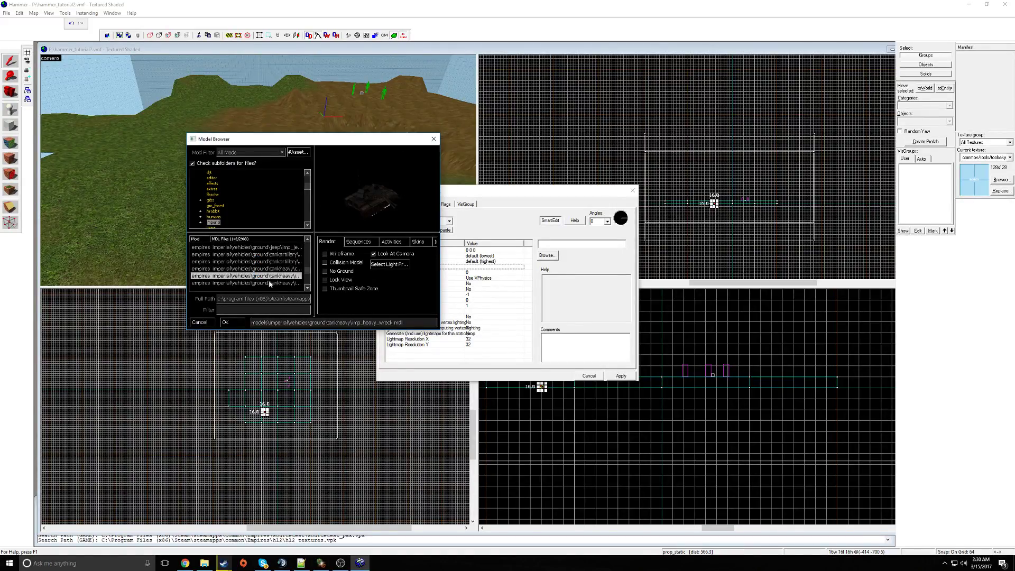
scroll(267, 276, "down", 3)
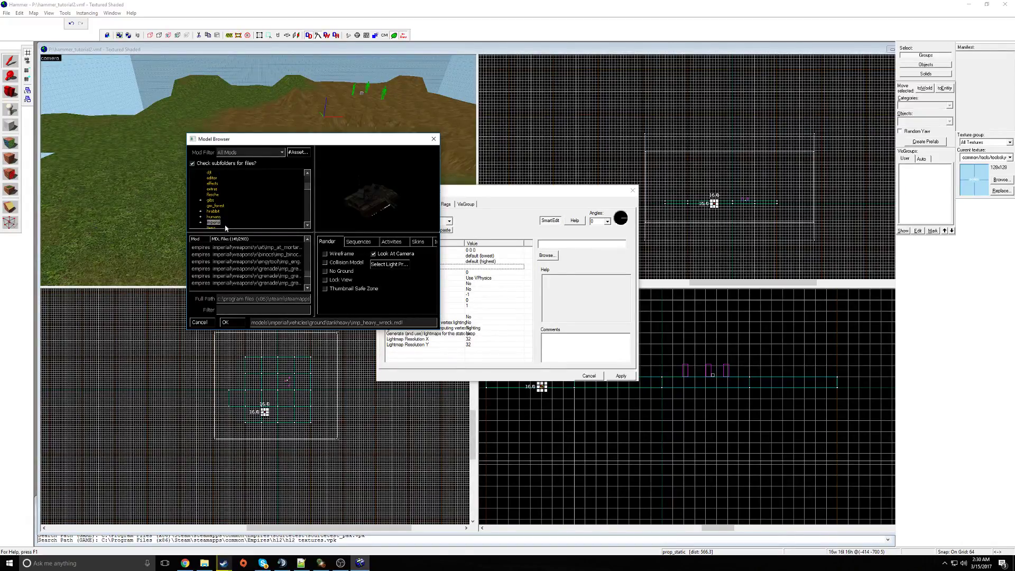
scroll(224, 228, "up", 2)
scroll(278, 277, "up", 2)
double_click(278, 276)
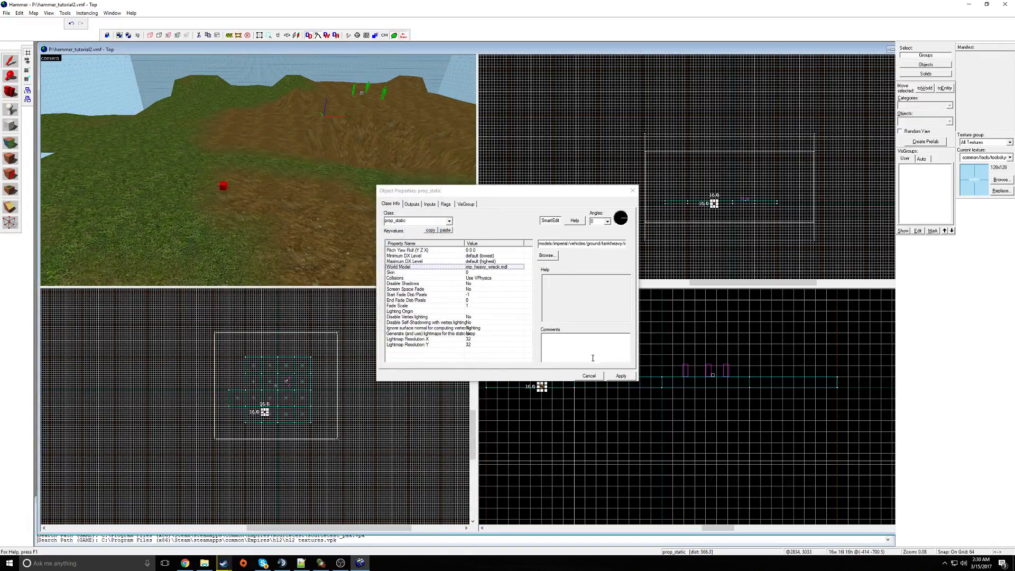
left_click(623, 378)
- Inspect the heavy tank wreck from several sides in the 3D camera view
key("z")
key("a")
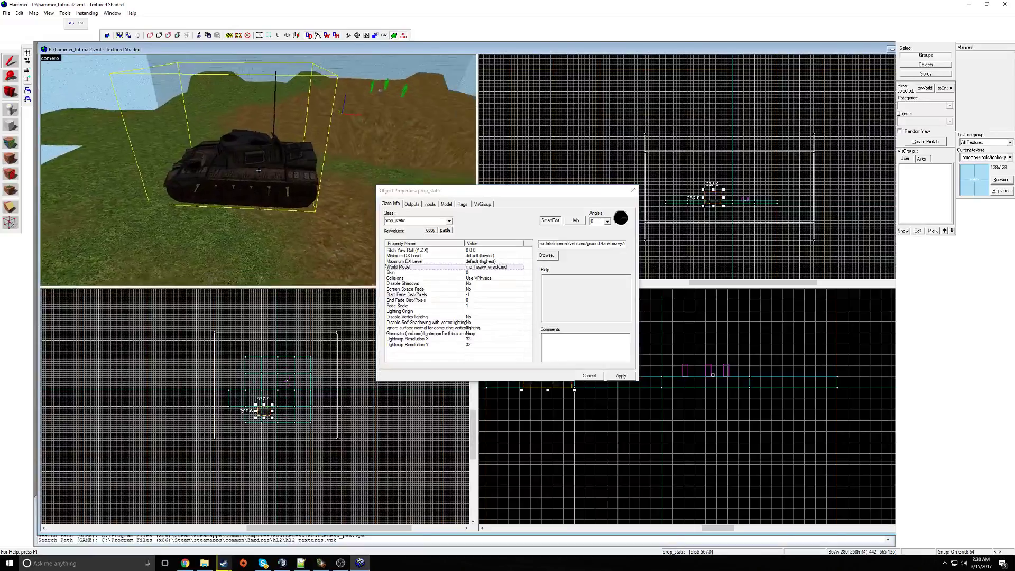
key("a")
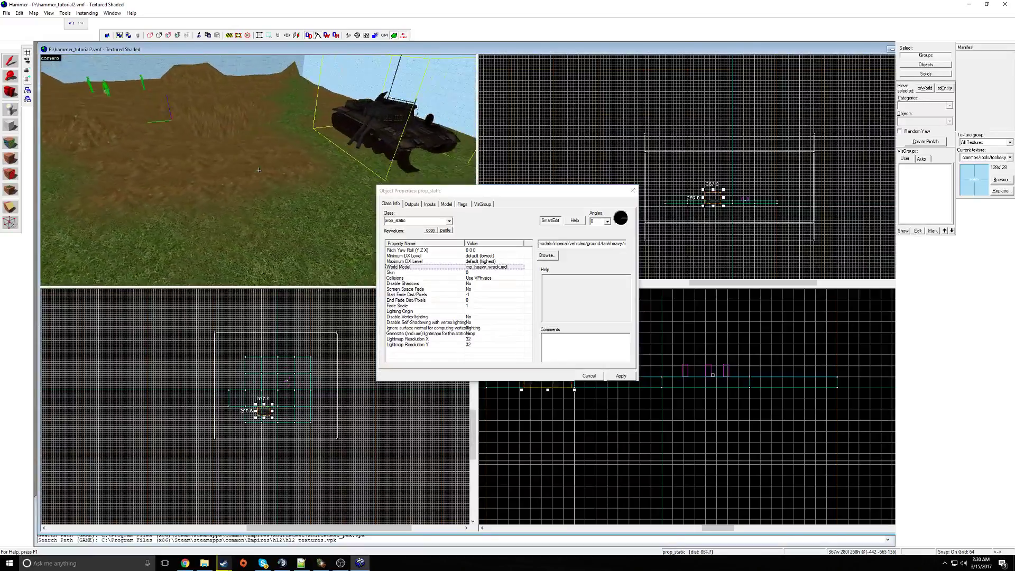
key("w")
key("d")
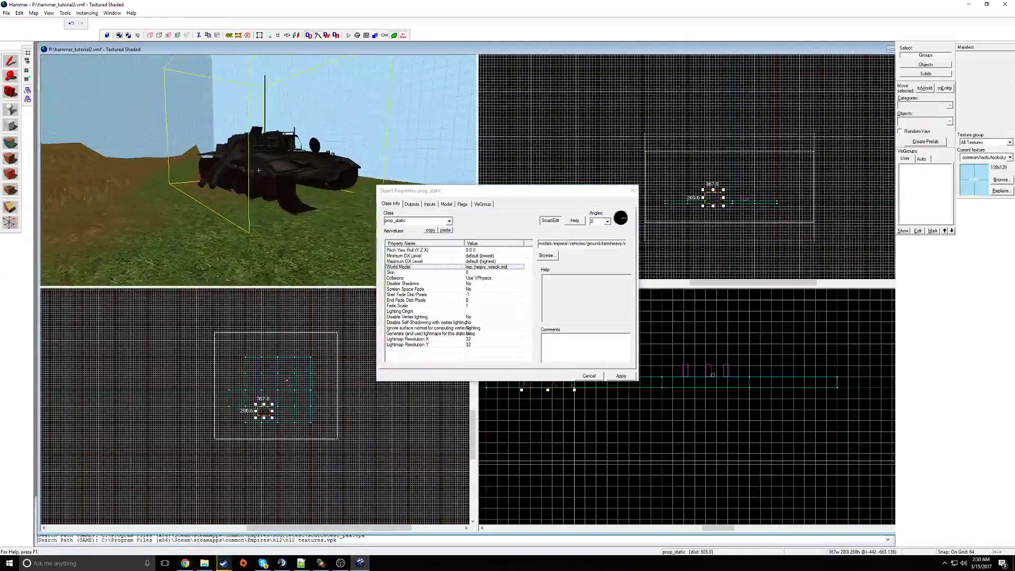
key("z")
left_click(488, 268)
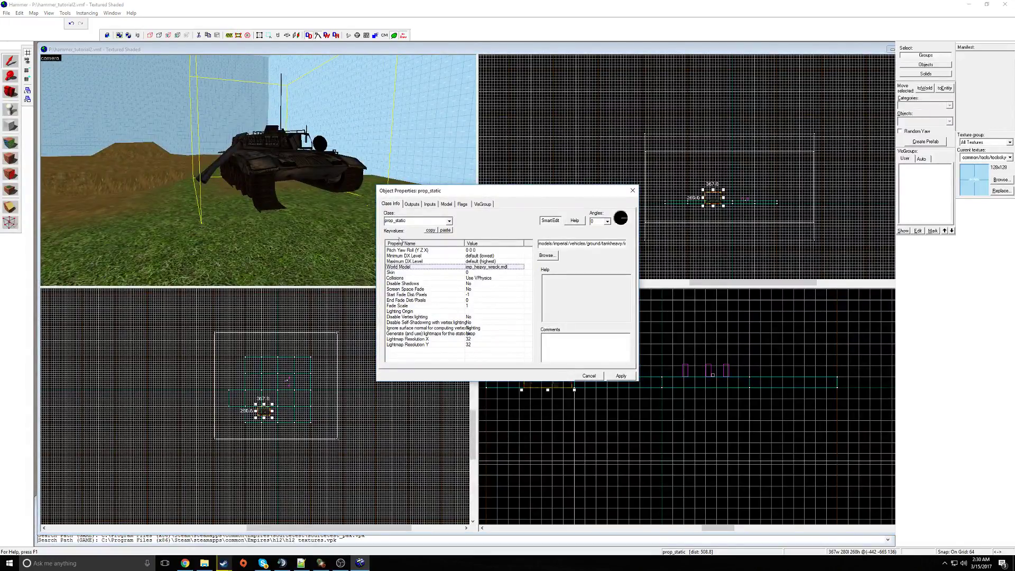
key("z")
key("a")
key("s")
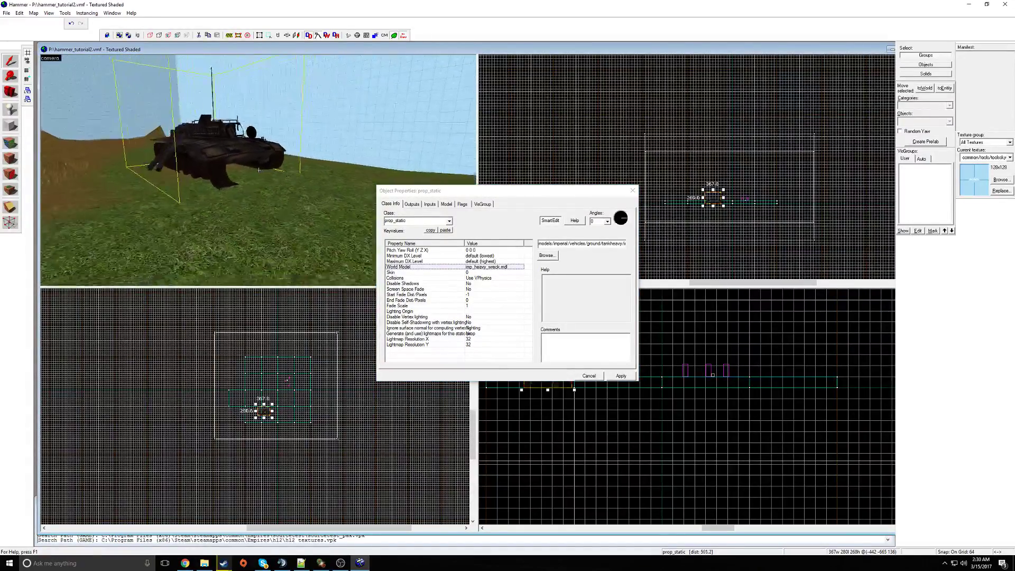
- Place a copy of the tank wreck at about (-771, 158) and close the object properties
key("w")
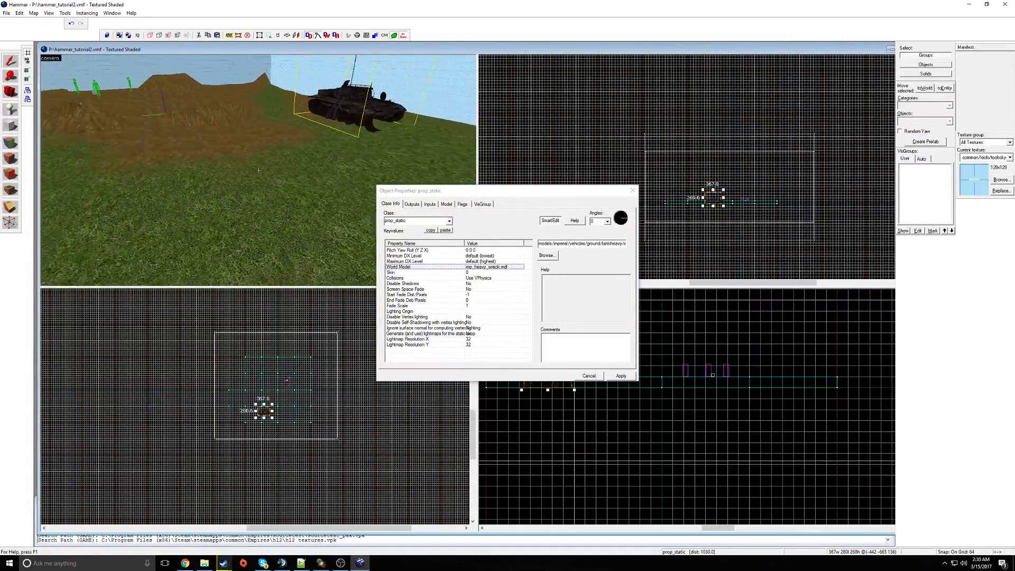
key("s")
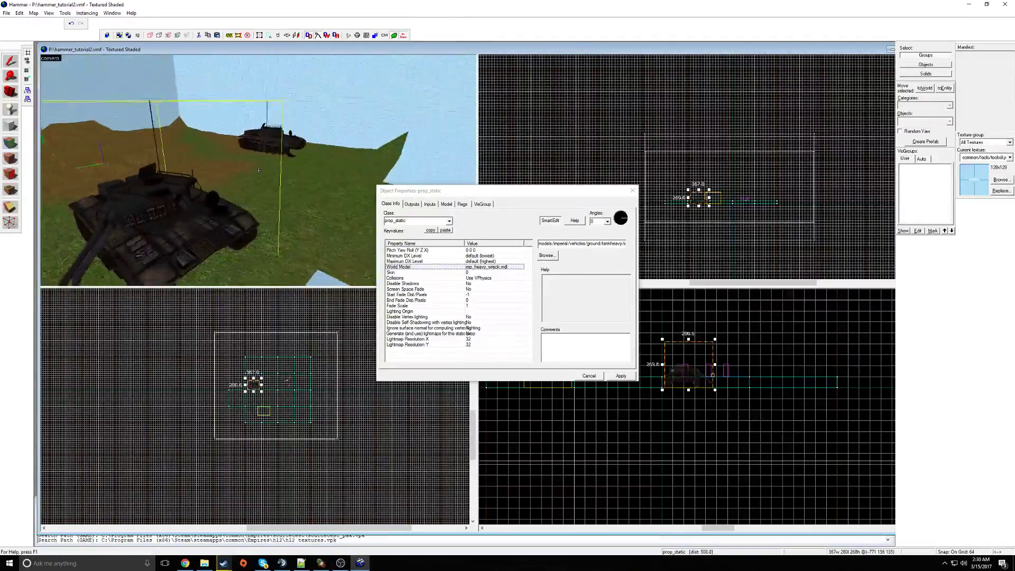
key("z")
left_click(632, 191)
- Select the original tank wreck and move it to about (-219, -605) in the top view
key("z")
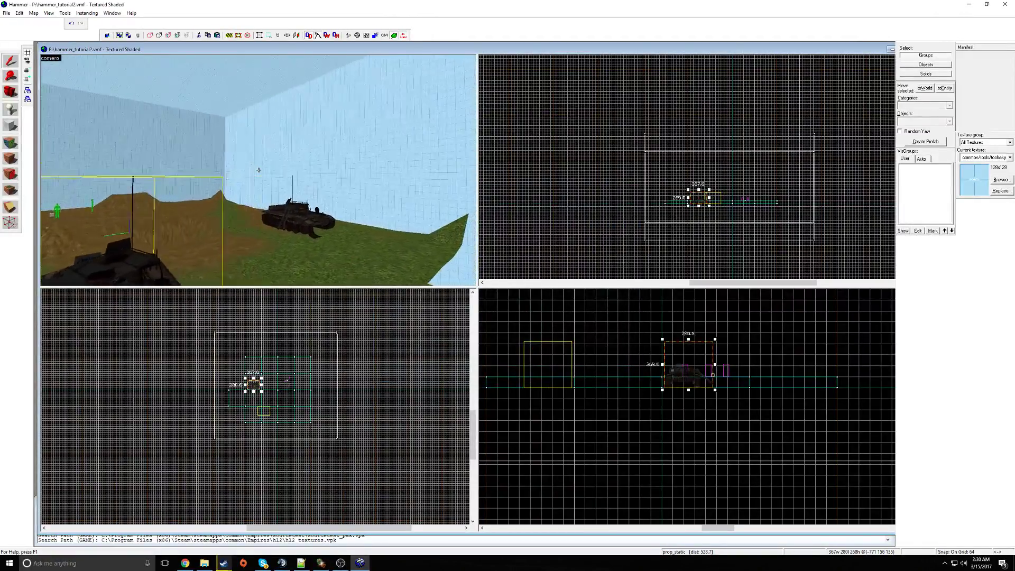
left_click(259, 169)
key("d")
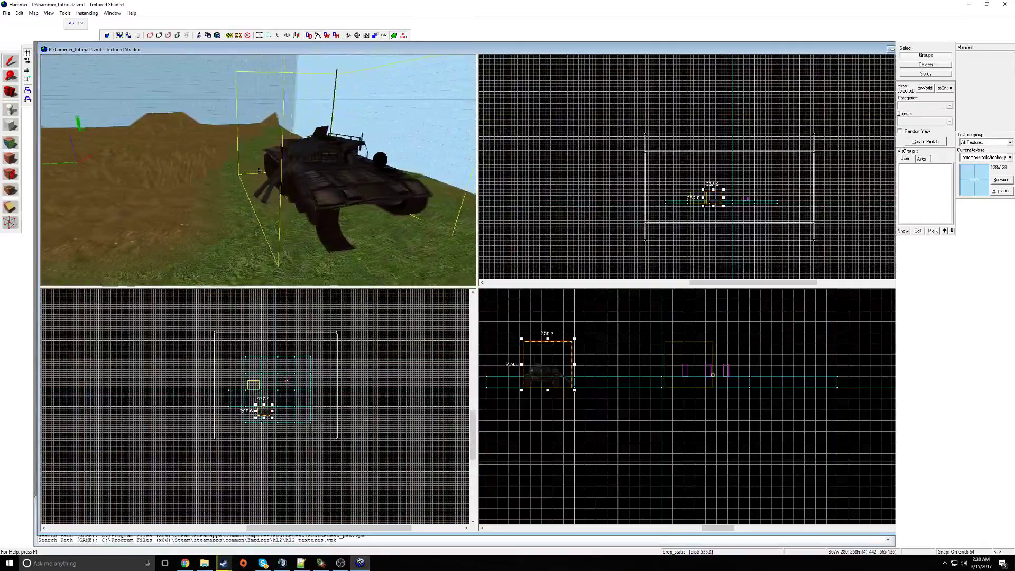
key("s")
key("w")
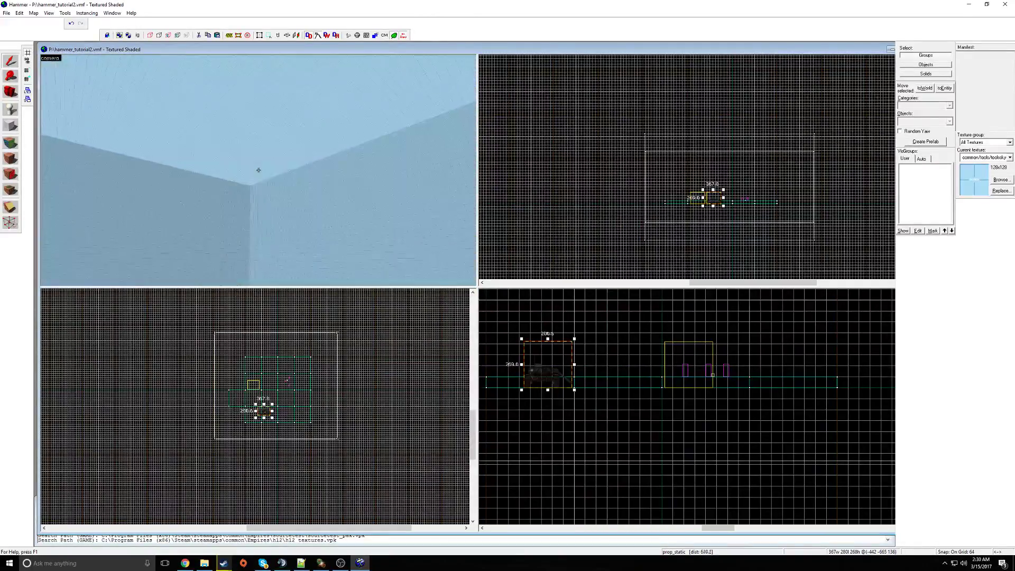
key("s")
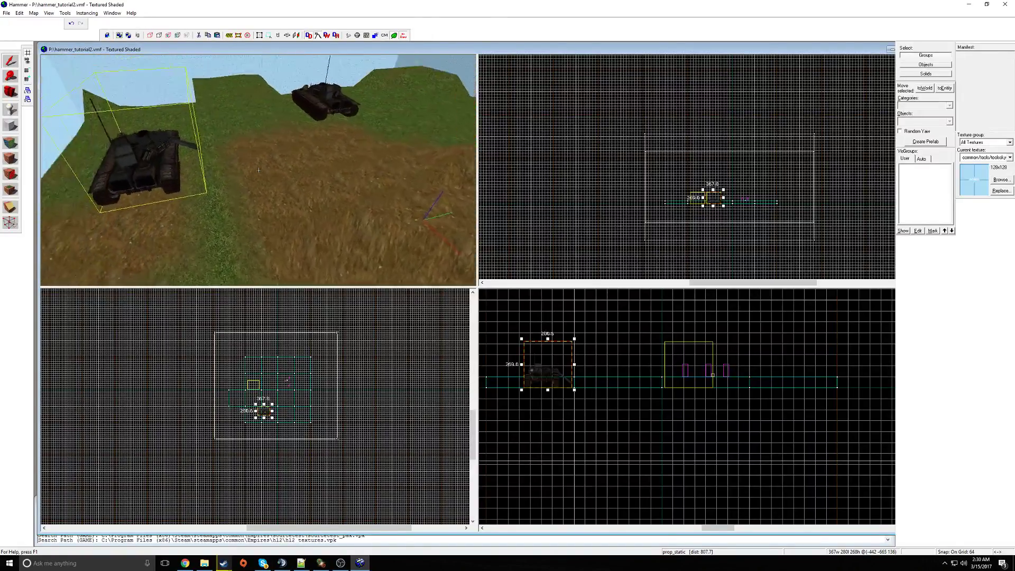
key("s")
key("z")
scroll(302, 392, "up", 4)
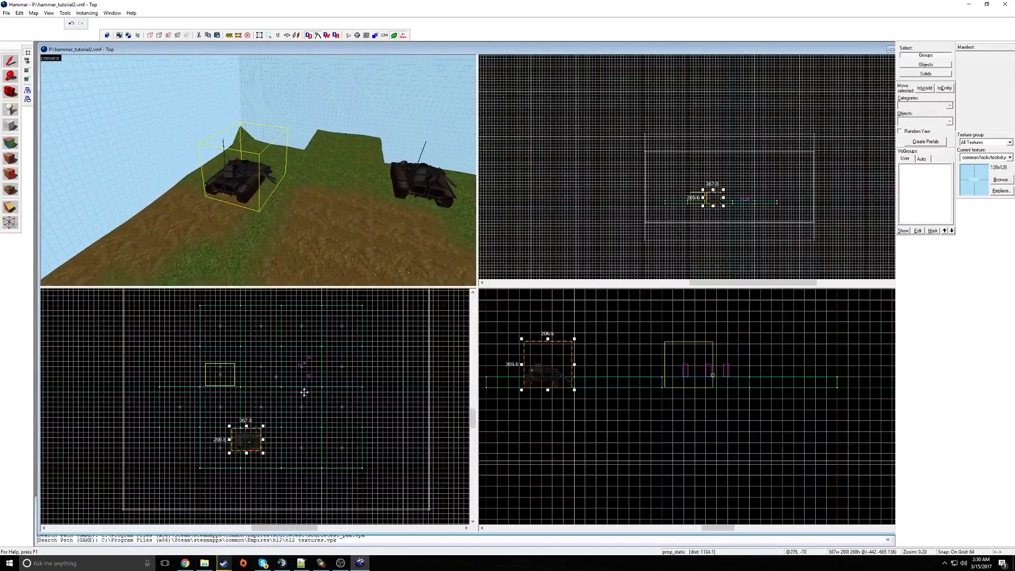
scroll(285, 408, "up", 1)
key("z")
key("s")
key("z")
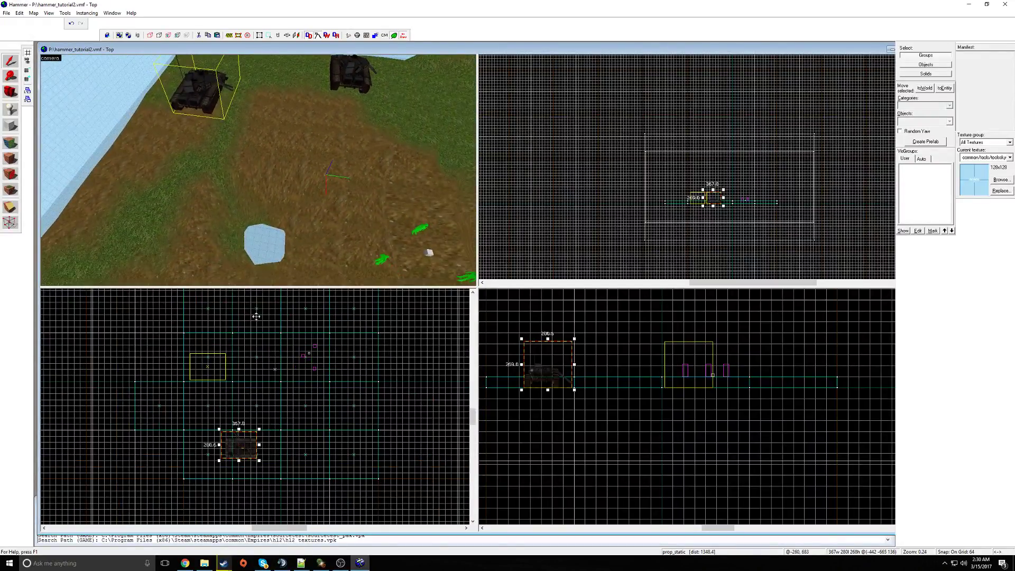
left_click_drag(246, 448, 269, 441)
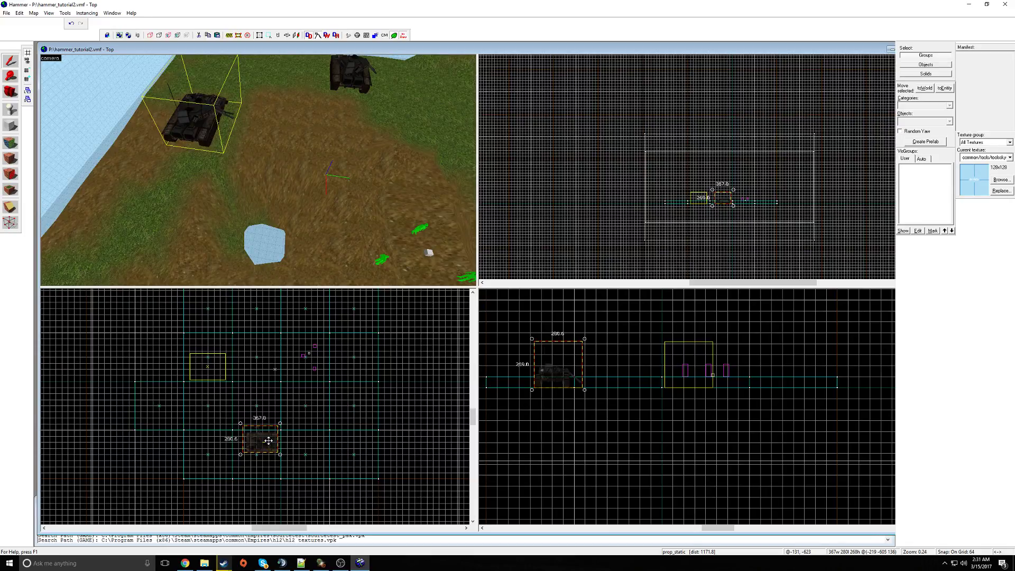
- Rotate the selected tank wreck in the top view so that it stands diagonally
scroll(266, 442, "up", 3)
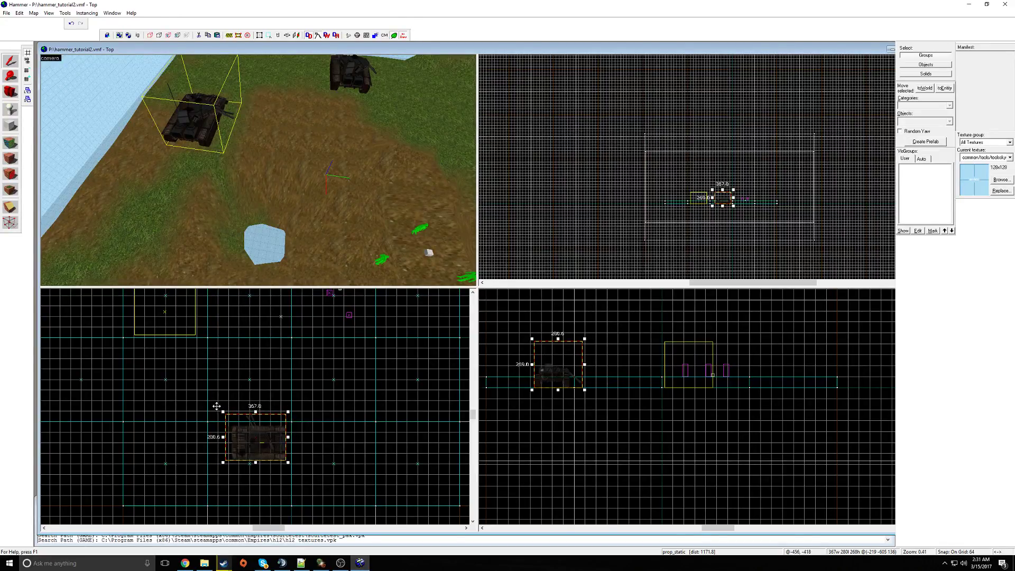
left_click_drag(256, 432, 230, 423)
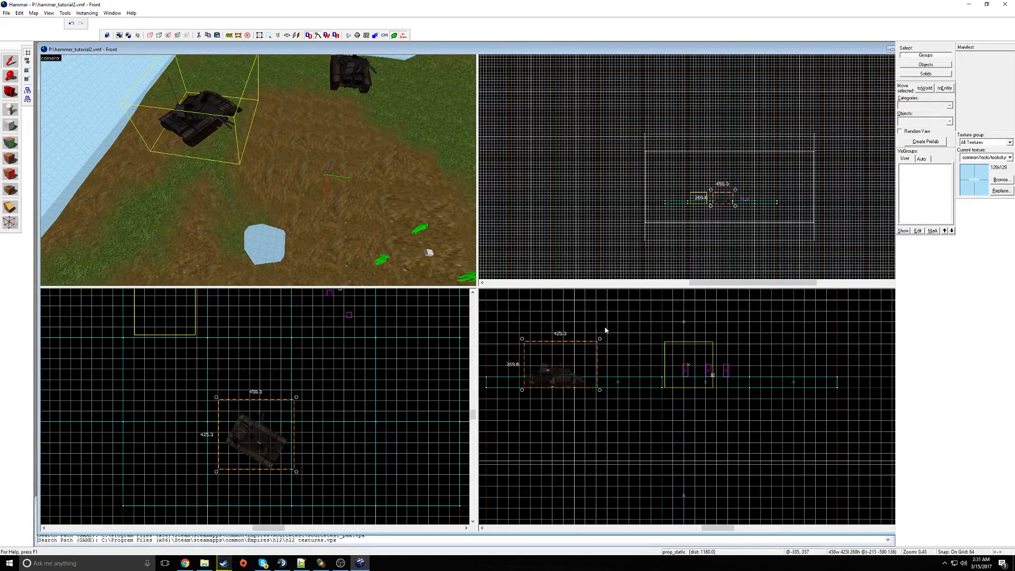
- Rotate the selected tank wreck in the front view so that it tilts with the sloping ground
left_click_drag(599, 339, 559, 385)
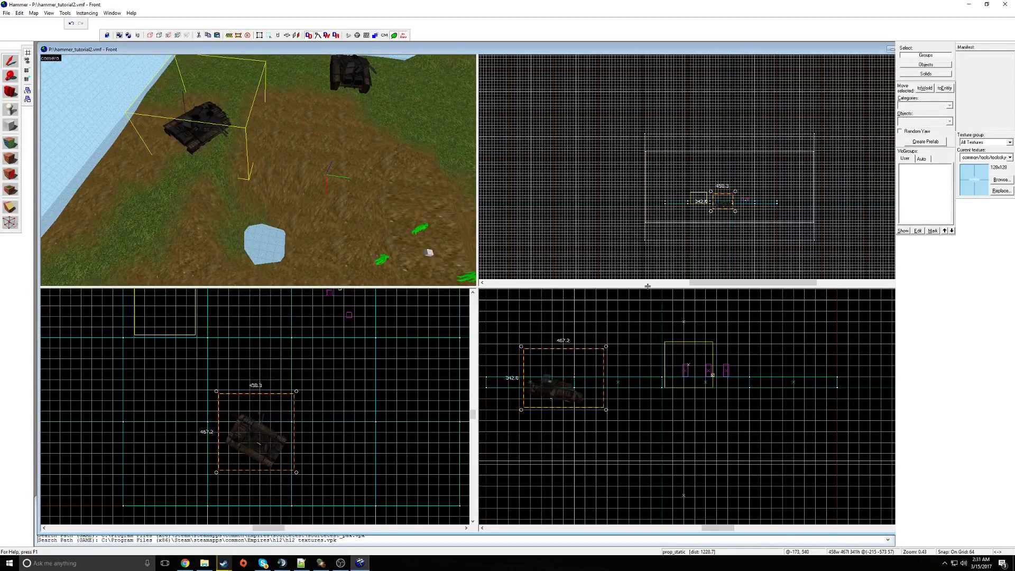
key("w")
key("z")
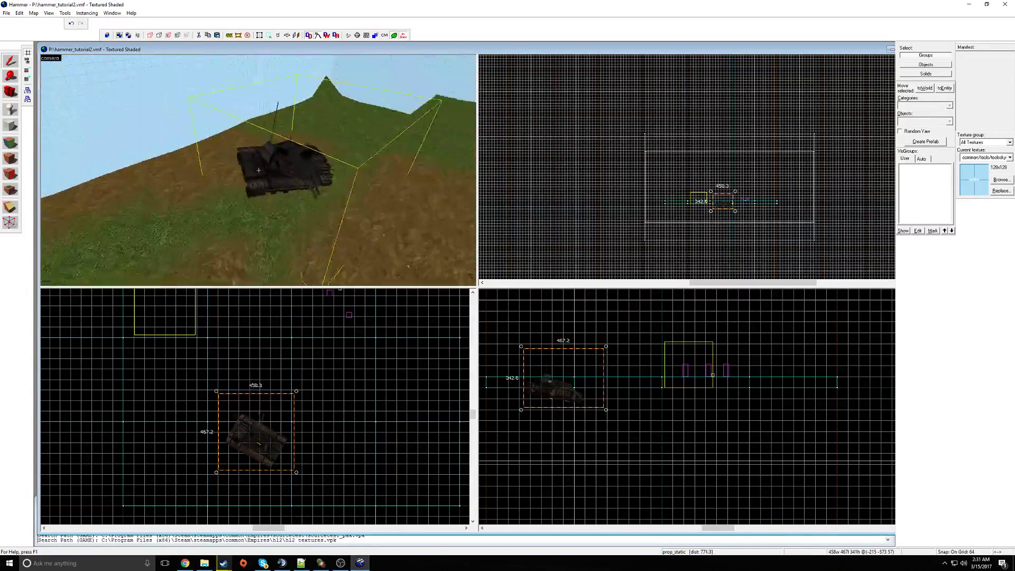
key("z")
- Move the tank wreck in the top view to about (-7, -573) and check it in the camera view
mouse_move(252, 449)
left_mouse_down()
mouse_move(271, 469)
mouse_move(261, 463)
mouse_move(281, 453)
left_mouse_up()
key("z")
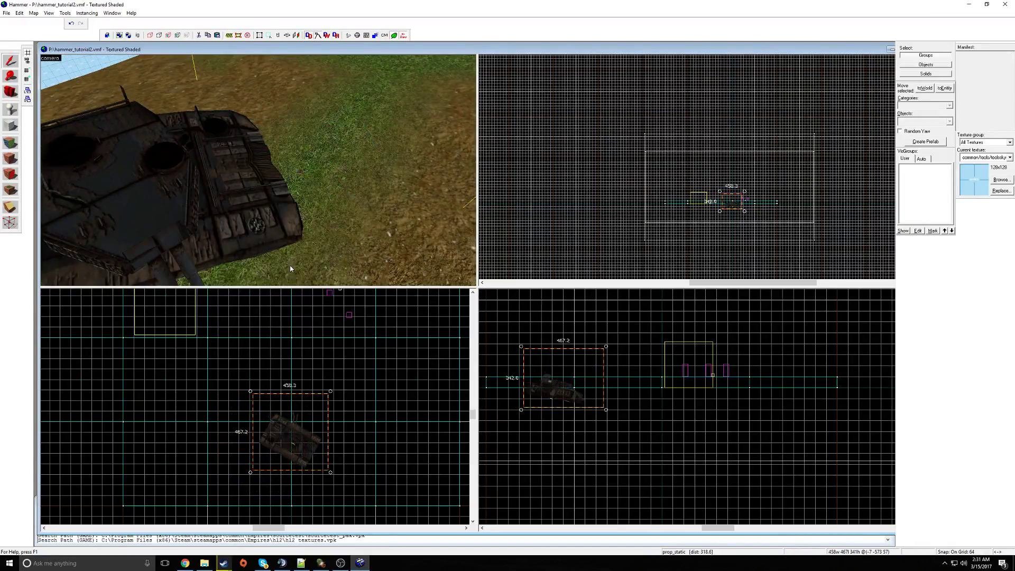
key("s")
key("z")
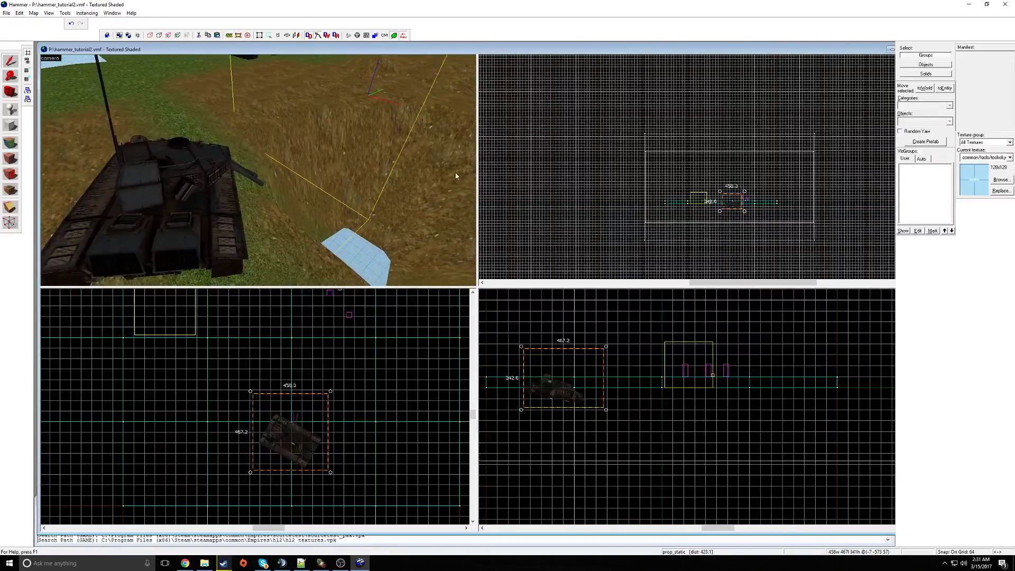
- Rotate the tank wreck slightly in the right view to tilt it along the terrain, and check its placement in 3D
scroll(729, 202, "up", 4)
scroll(729, 200, "up", 2)
mouse_move(709, 182)
left_mouse_down()
mouse_move(687, 261)
mouse_move(708, 169)
mouse_move(701, 185)
left_mouse_up()
key("z")
key("d")
key("s")
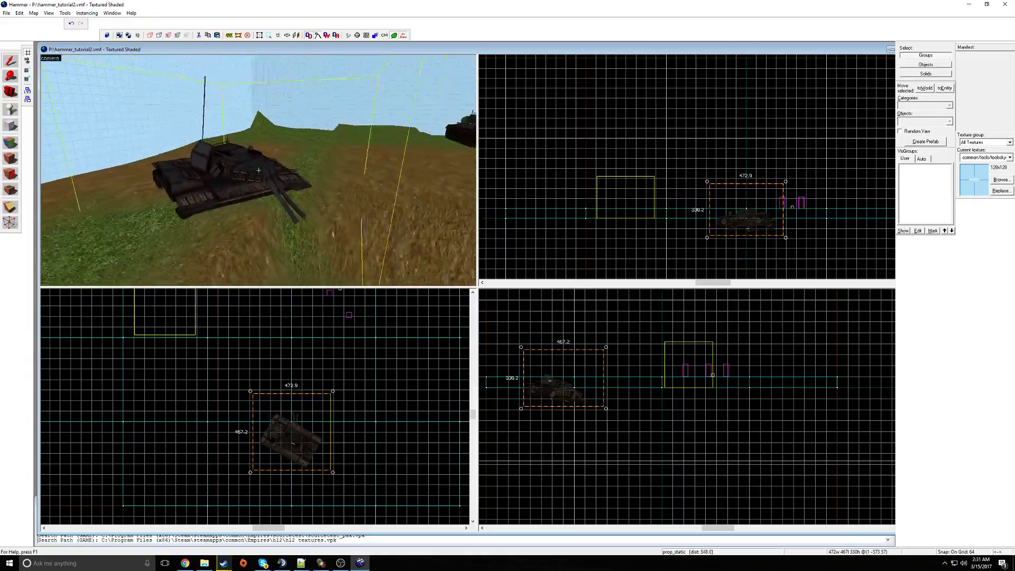
key("w")
key("a")
key("s")
key("w")
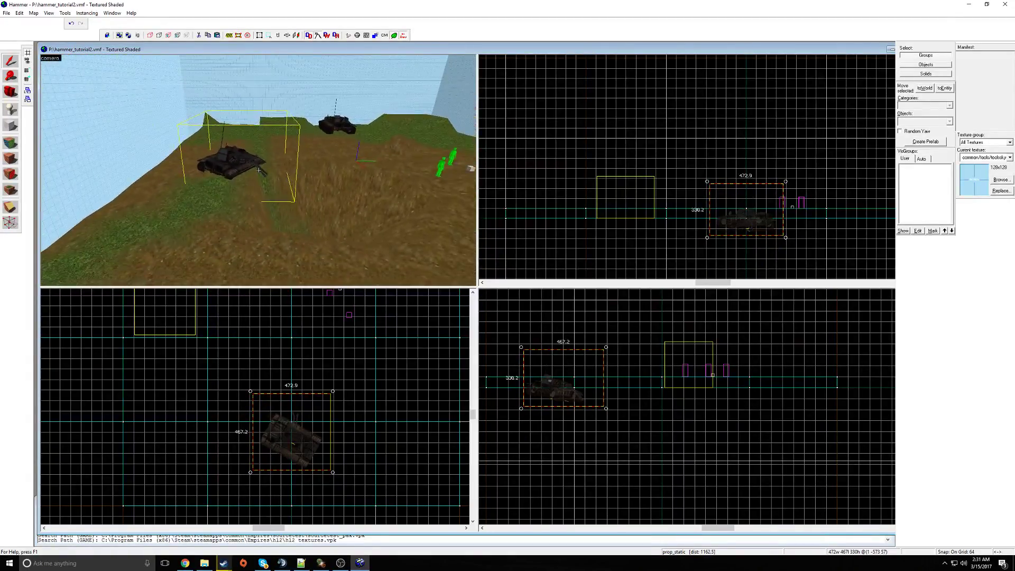
- Open the tilted tank wreck's properties and review the Collisions, Disable Shadows, Screen Space Fade and Start/End Fade Dist settings
double_click(223, 153)
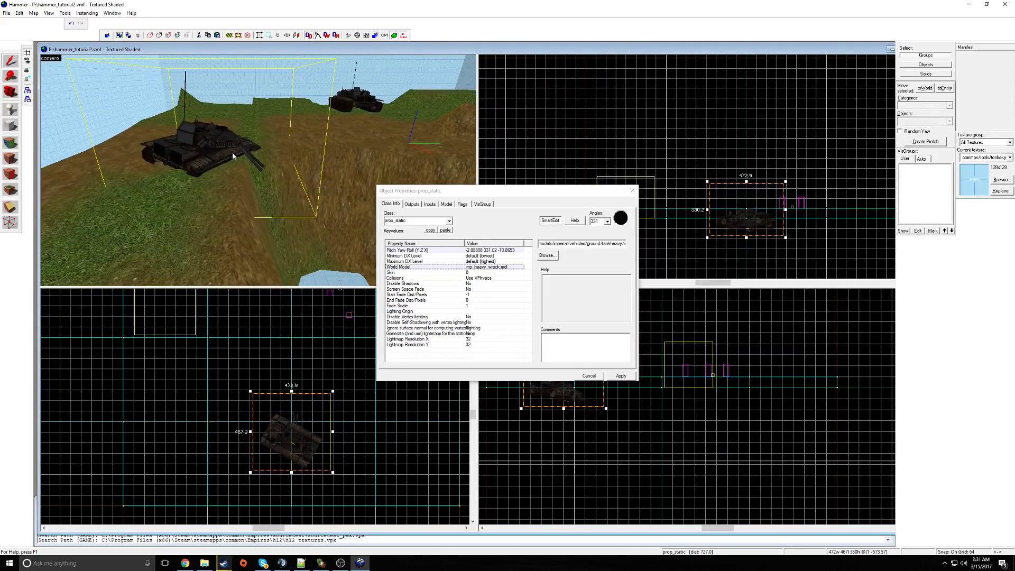
left_click(489, 279)
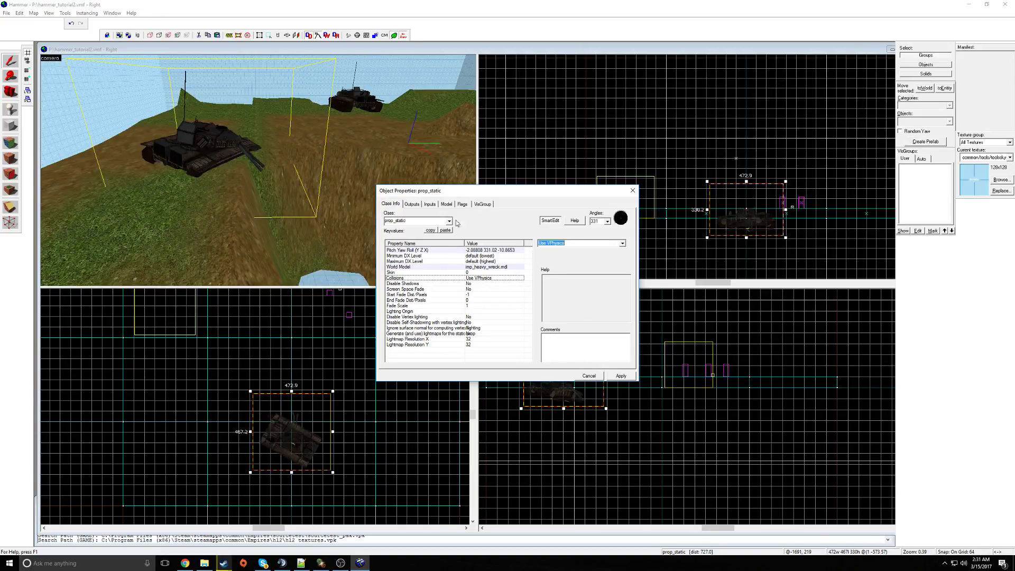
left_click(186, 143)
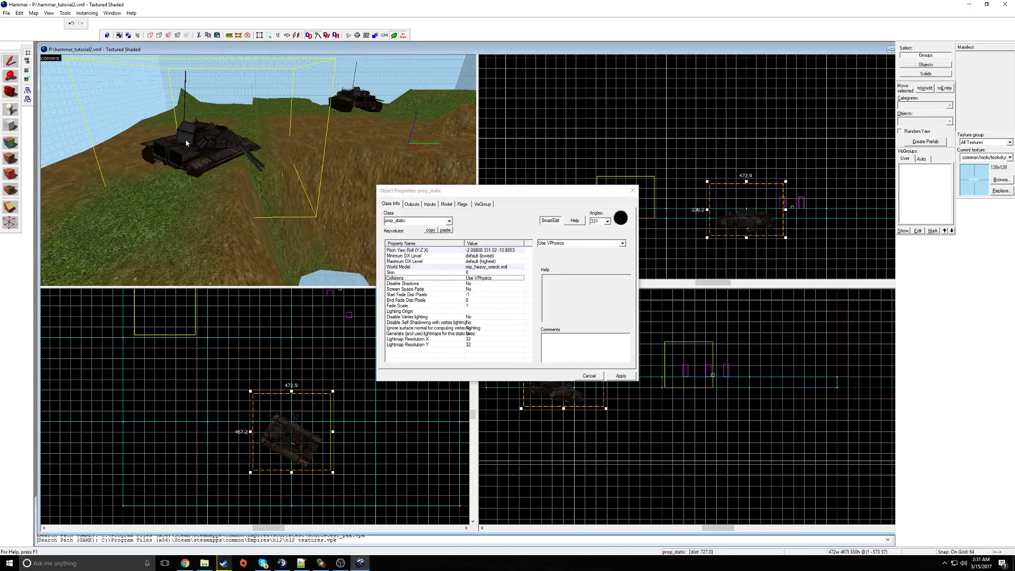
left_click(498, 284)
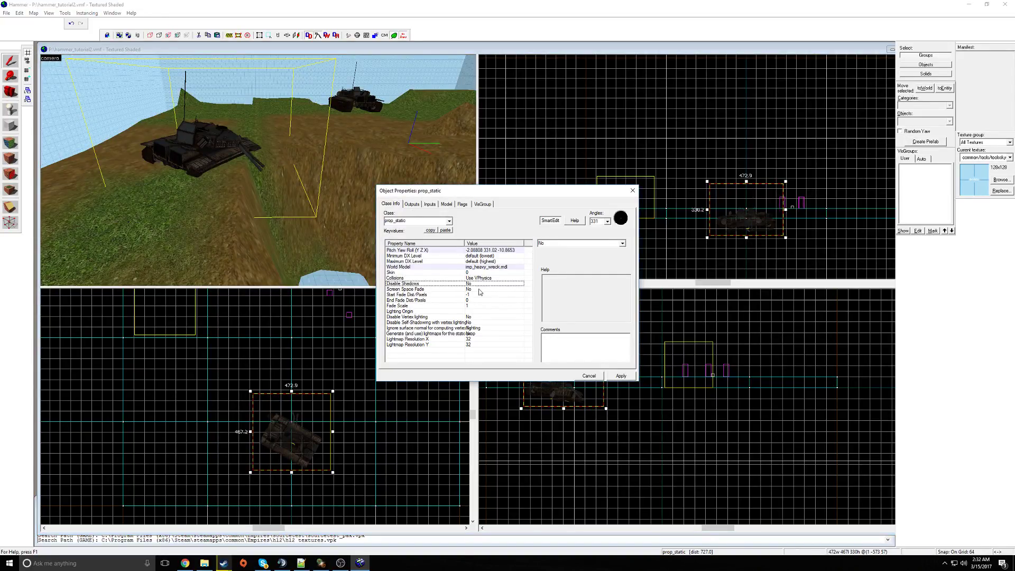
left_click(475, 294)
left_click(473, 290)
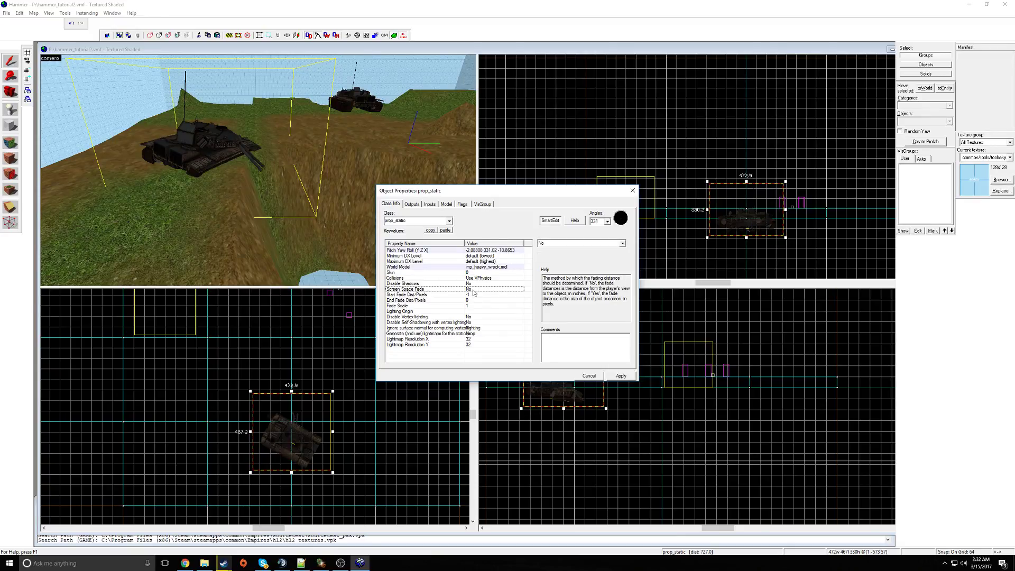
left_click(485, 294)
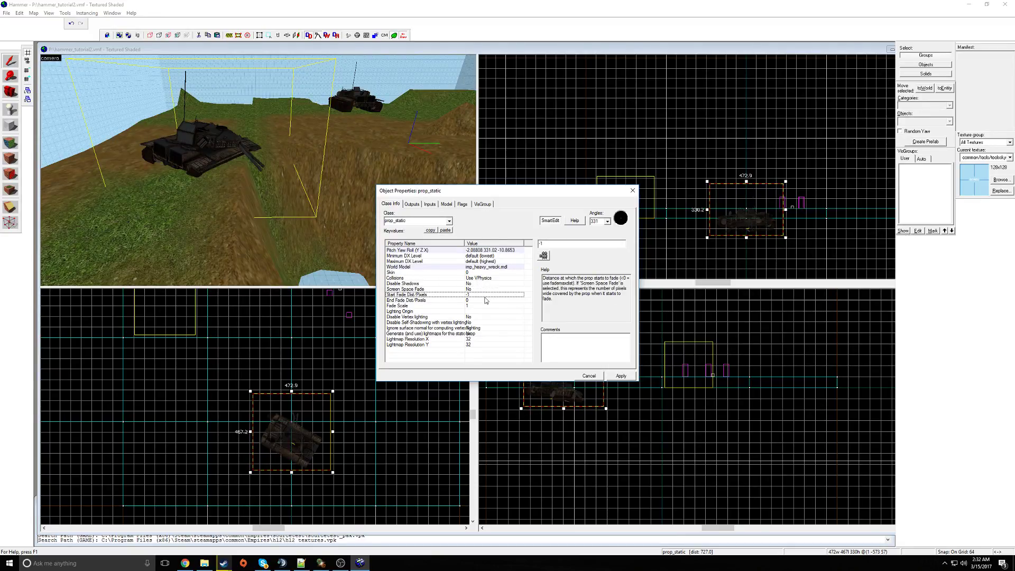
left_click(469, 300)
left_click(473, 295)
left_click(474, 300)
left_click(471, 295)
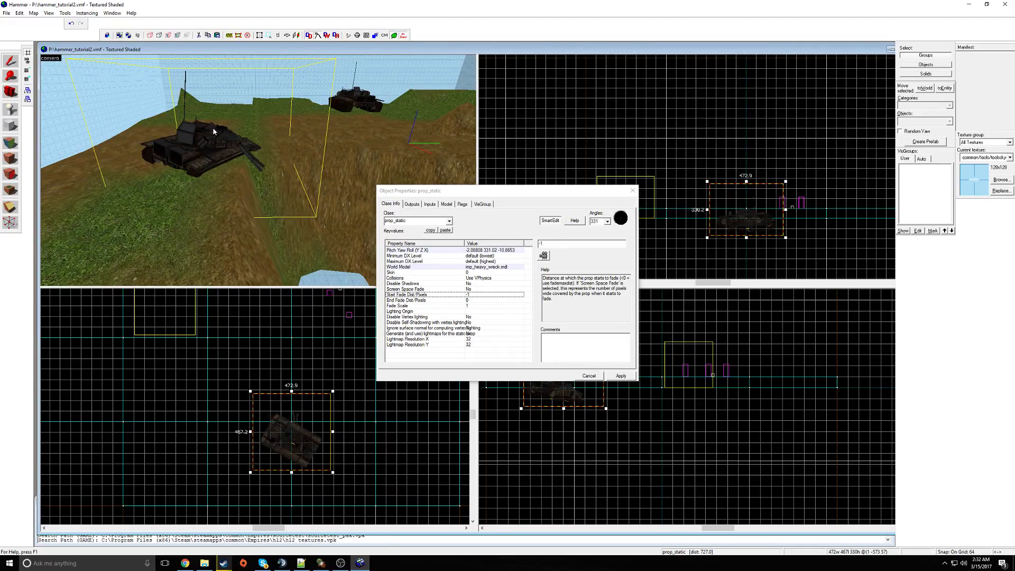
- Set both Start Fade Dist/Pixels and End Fade Dist/Pixels of the tank wreck to 50000000
left_click(577, 250)
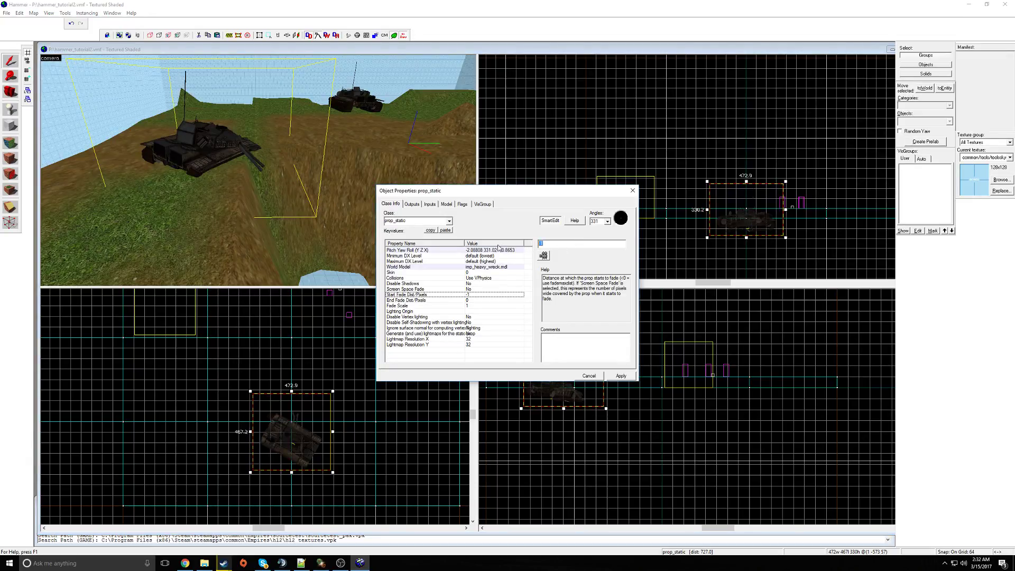
type("50000000")
left_click(481, 300)
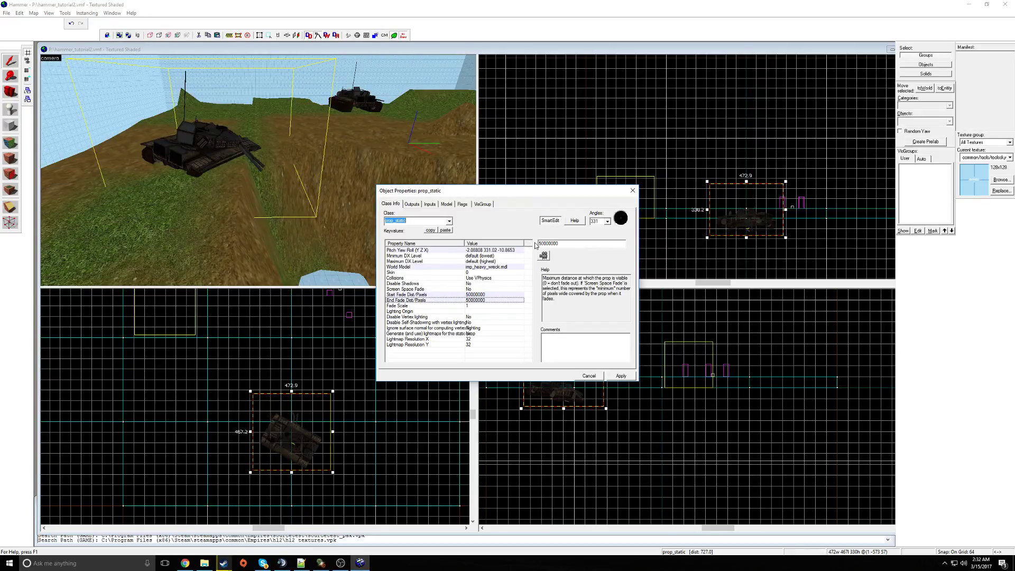
left_click(496, 295)
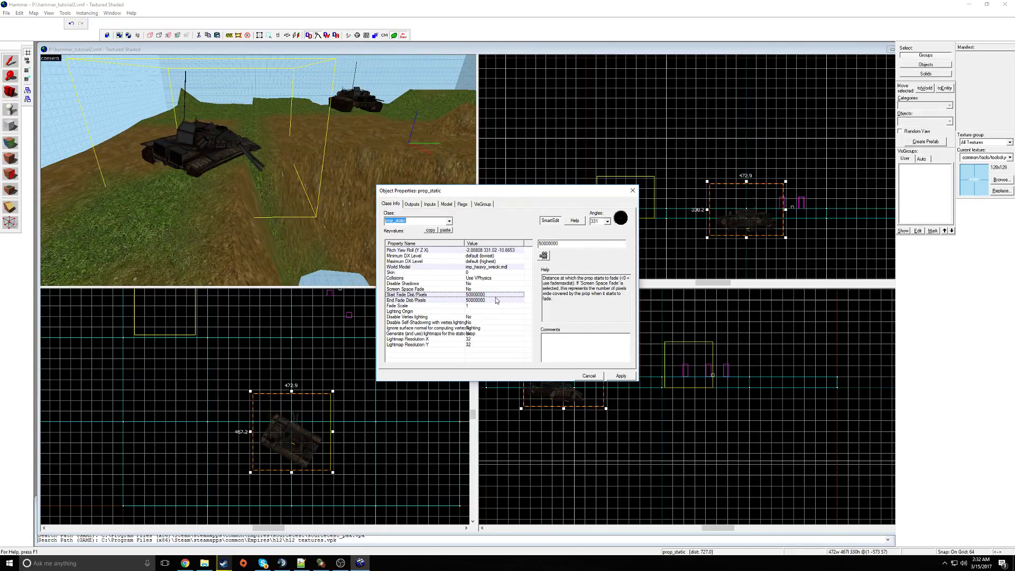
- Examine the Fade Scale, Lighting Origin, vertex lighting, self-shadowing and lightmap properties, resizing the property name column to read them
left_click(470, 306)
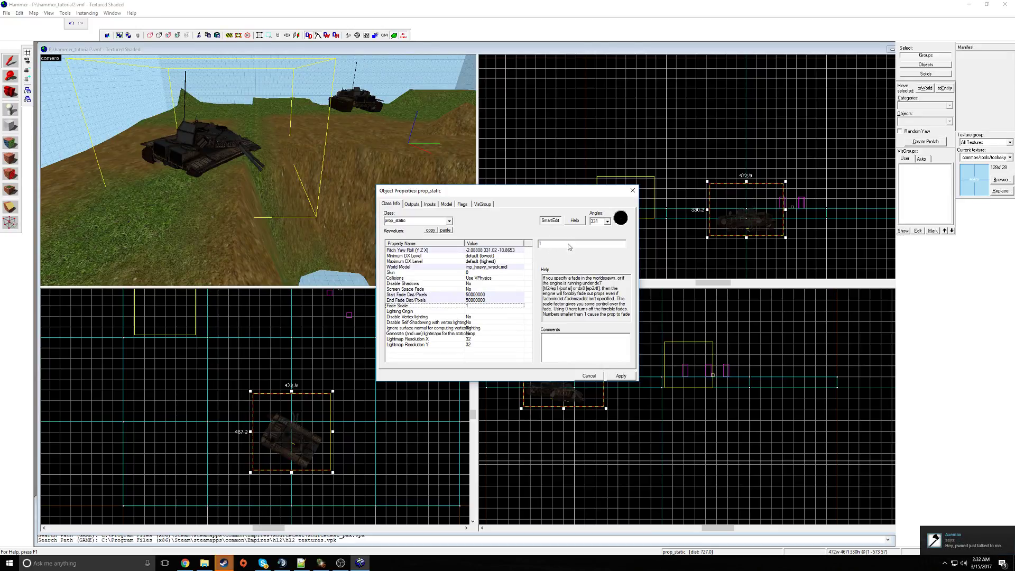
left_click(476, 311)
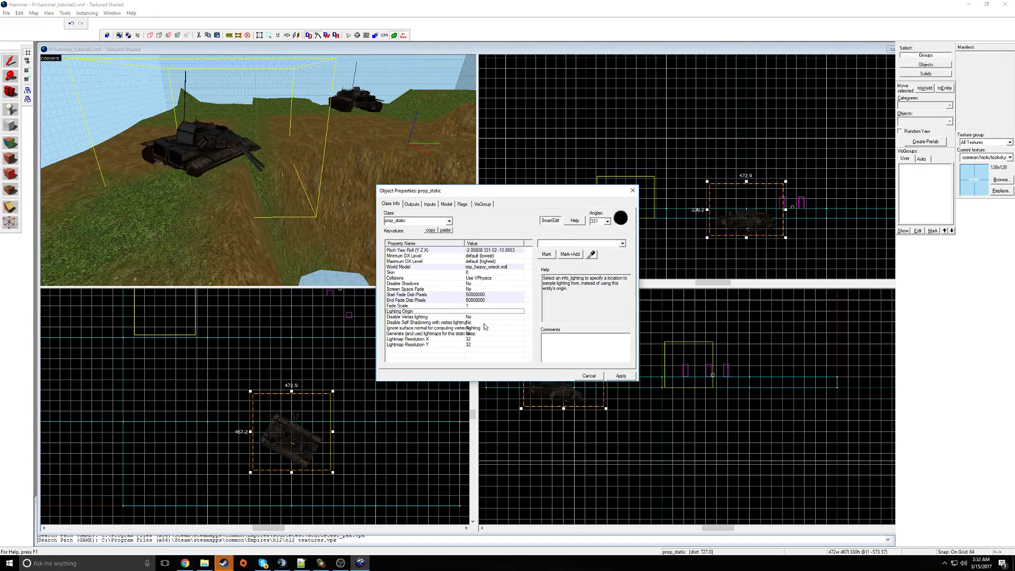
left_click(484, 323)
left_click(482, 318)
left_click(482, 321)
left_click(483, 328)
left_click(483, 332)
left_click_drag(467, 246, 493, 256)
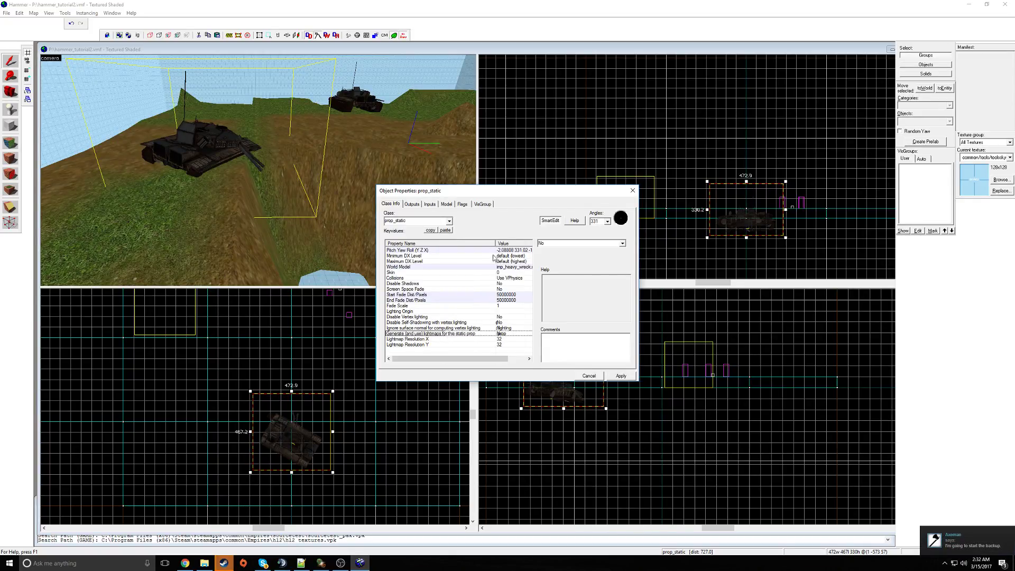
left_click_drag(488, 359, 505, 358)
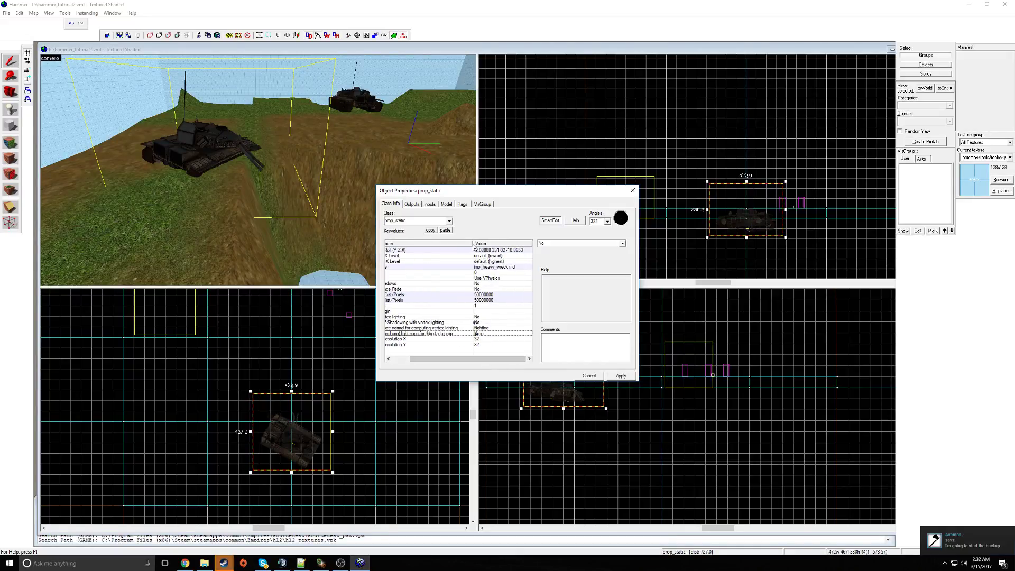
left_click_drag(493, 245, 494, 254)
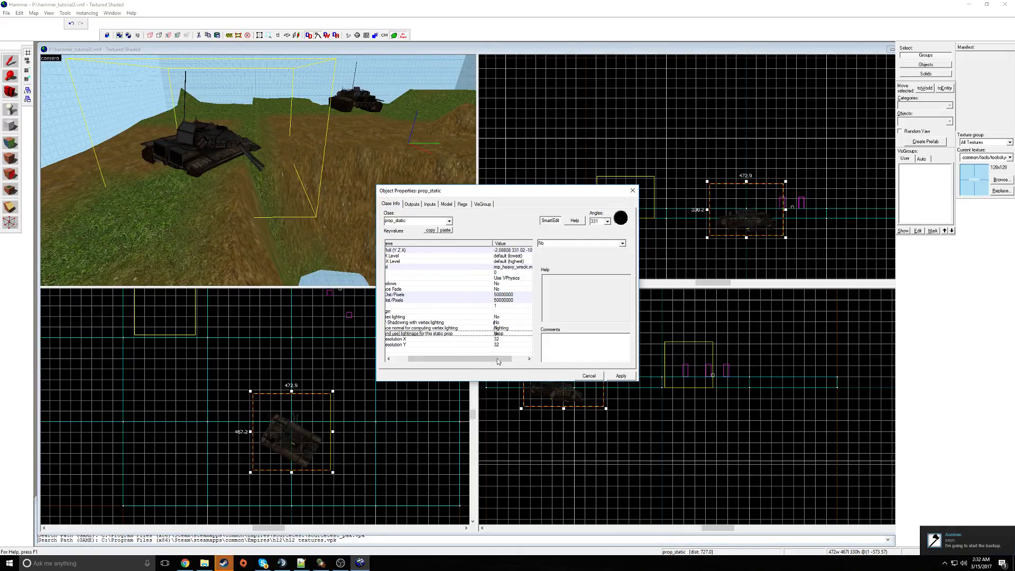
left_click_drag(497, 360, 481, 360)
left_click(520, 339)
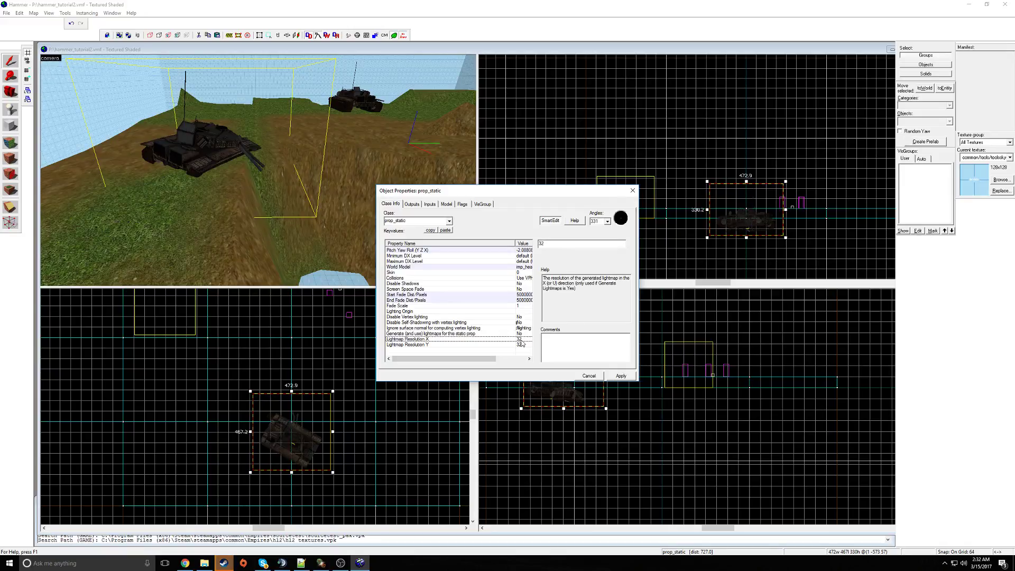
left_click_drag(512, 244, 475, 247)
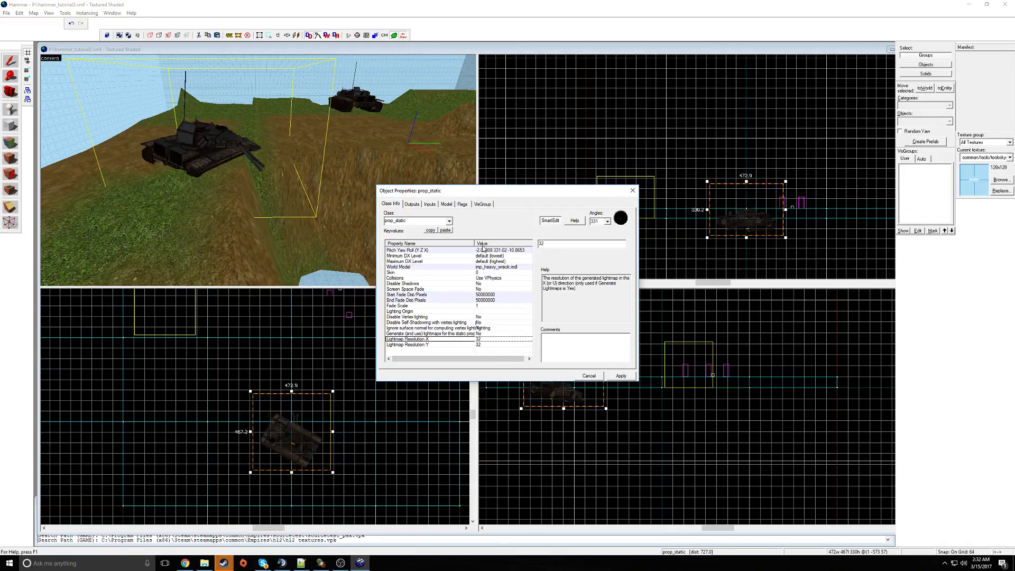
- Apply the property changes to the tank wreck and close the object properties
left_click(616, 376)
key("z")
key("d")
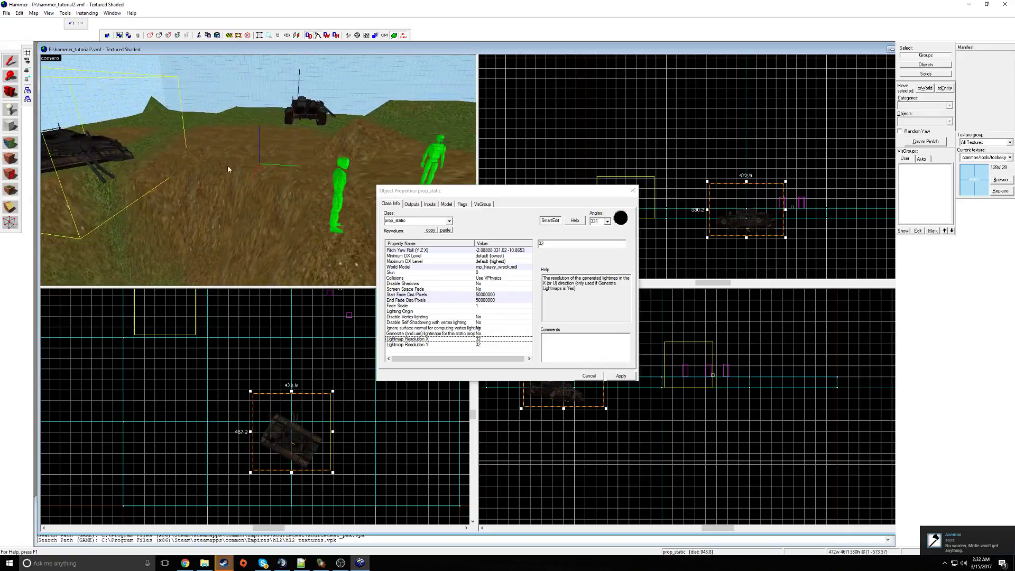
key("w")
key("s")
key("z")
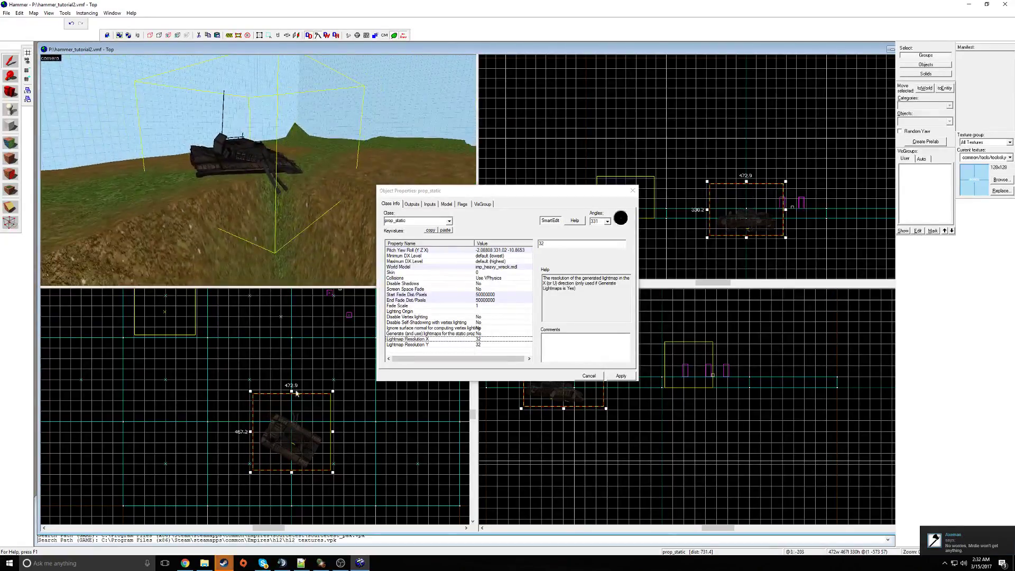
left_click(633, 191)
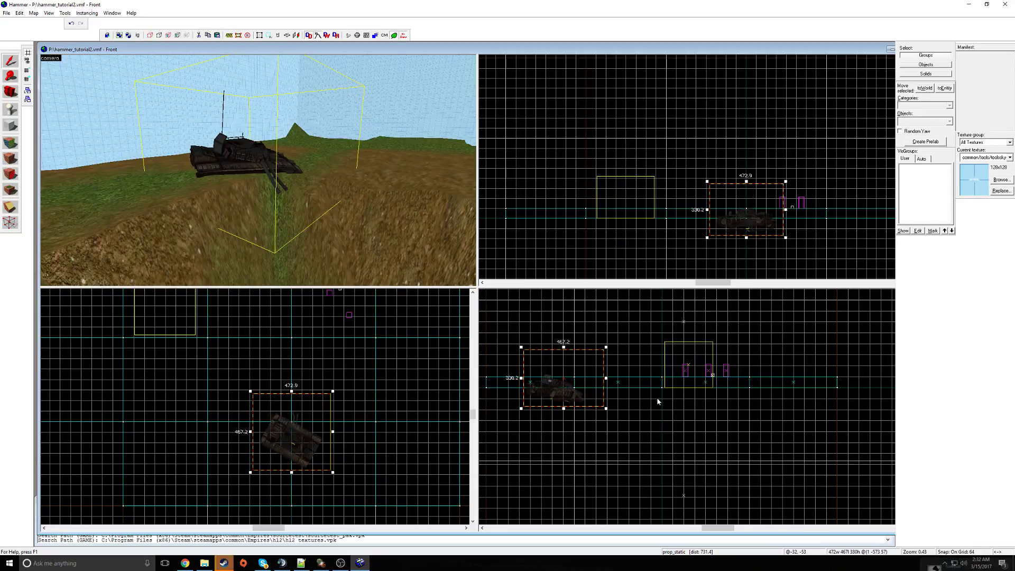
- Open the properties of the other, unrotated tank wreck and browse for a new World Model
key("z")
key("w")
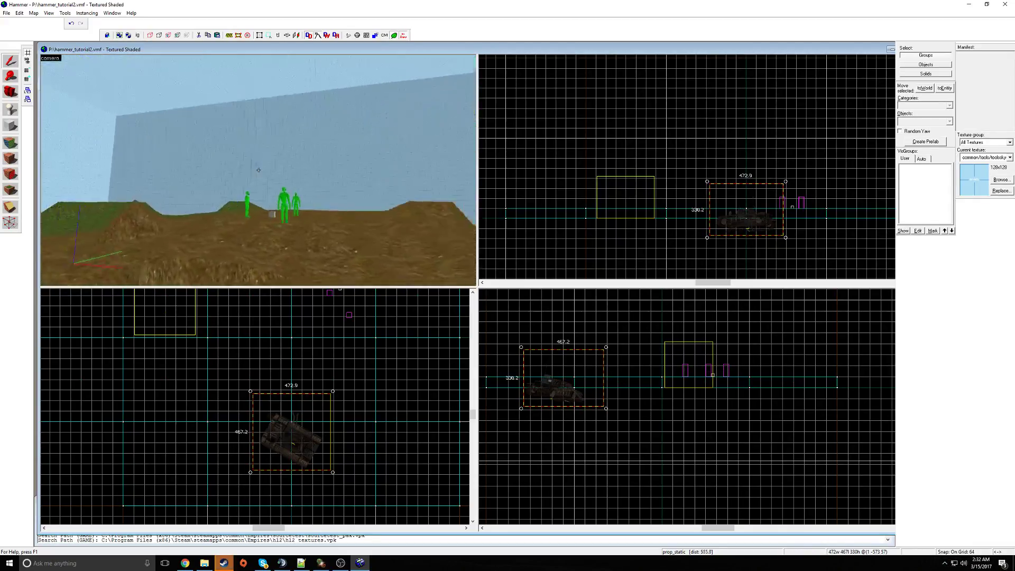
key("w")
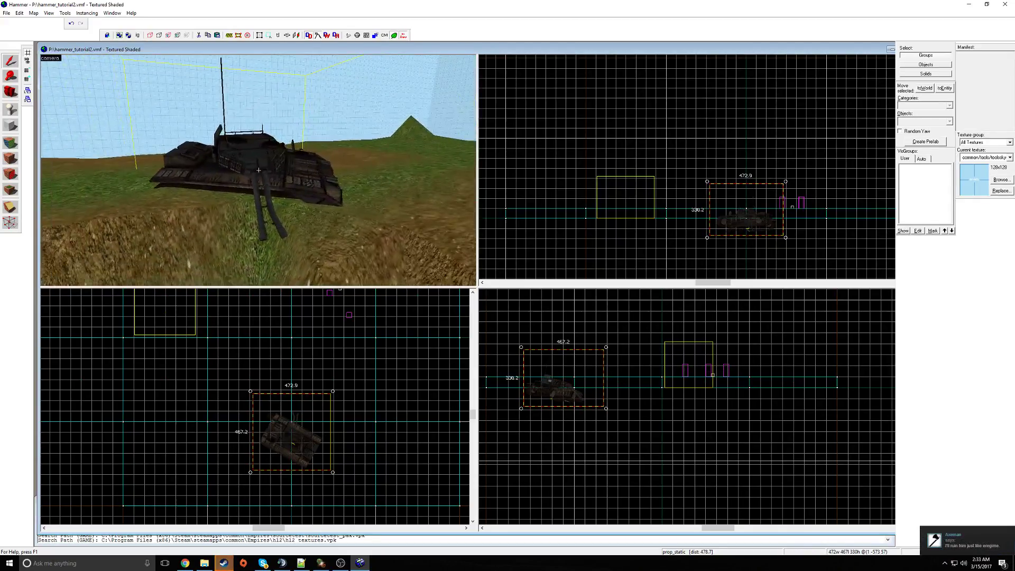
key("w")
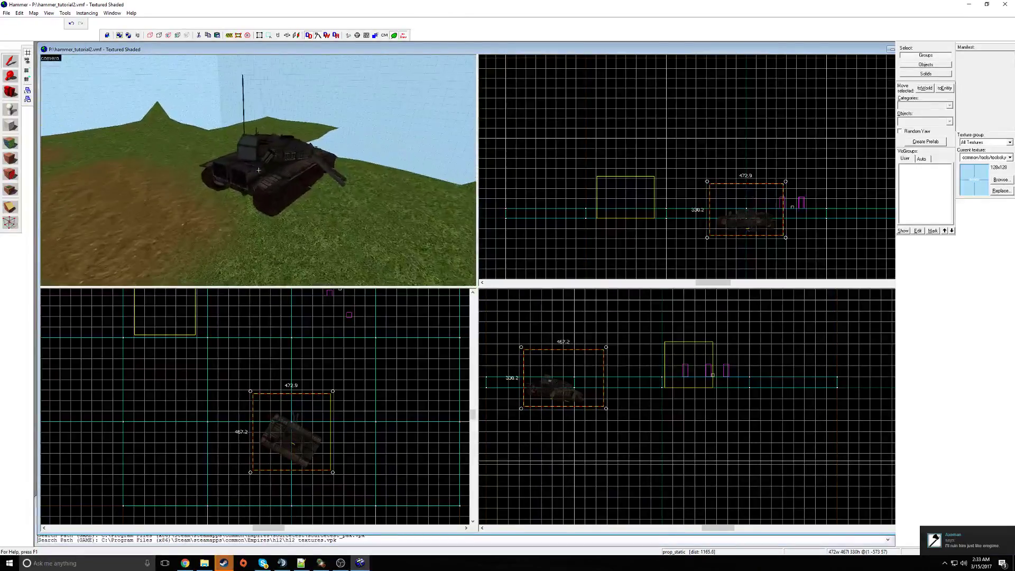
key("z")
double_click(259, 173)
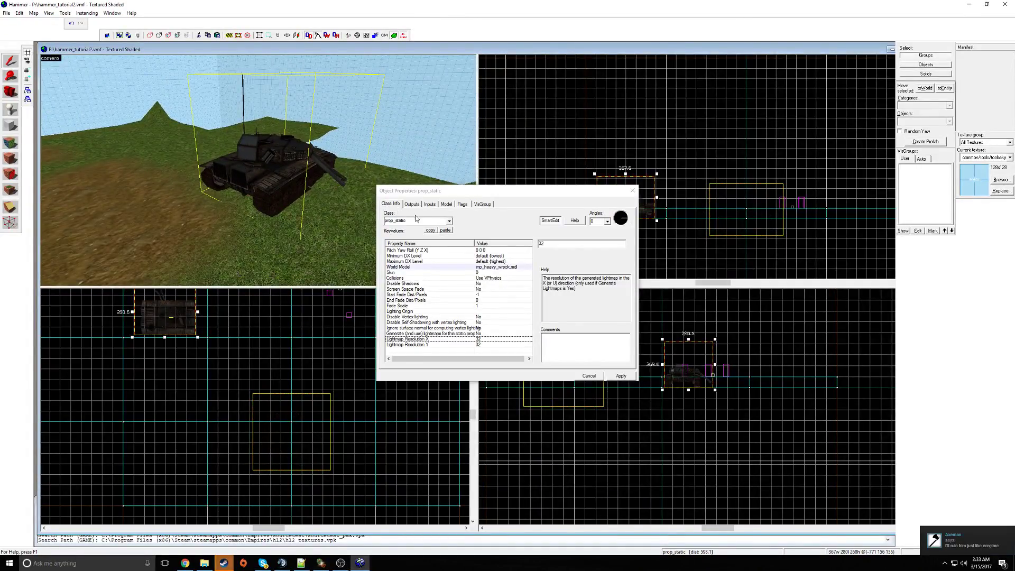
left_click(497, 267)
left_click(548, 255)
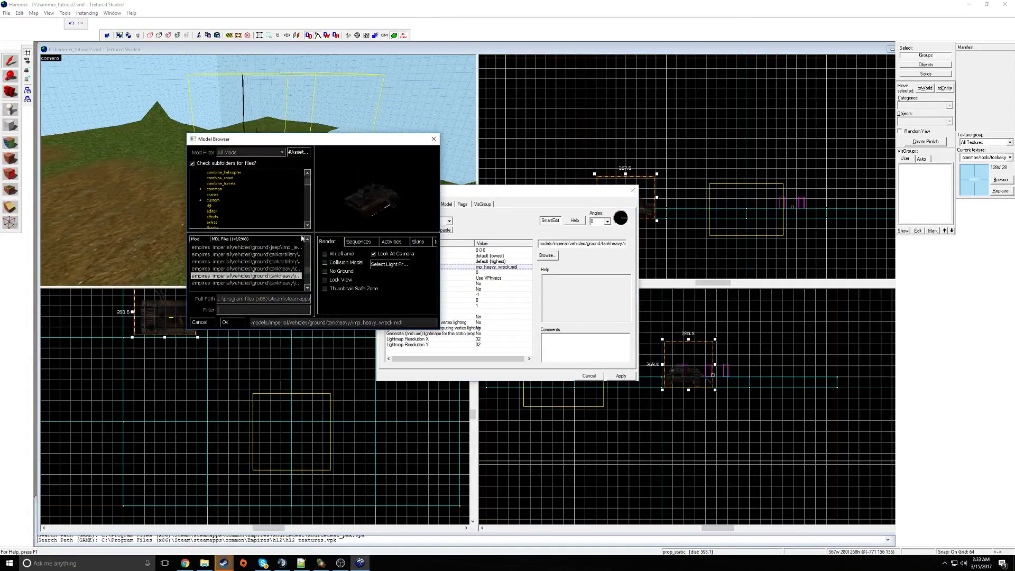
- Replace the tank wreck's world model with a rockcliff_cluster model from the canyonrocks folder and apply the change
left_click(227, 179)
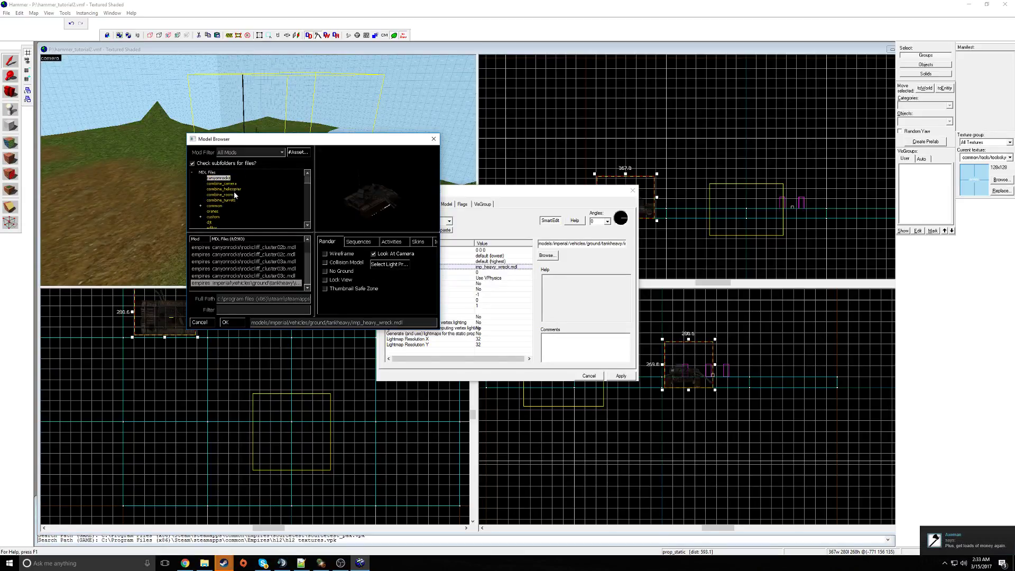
left_click(257, 247)
scroll(257, 255, "up", 1)
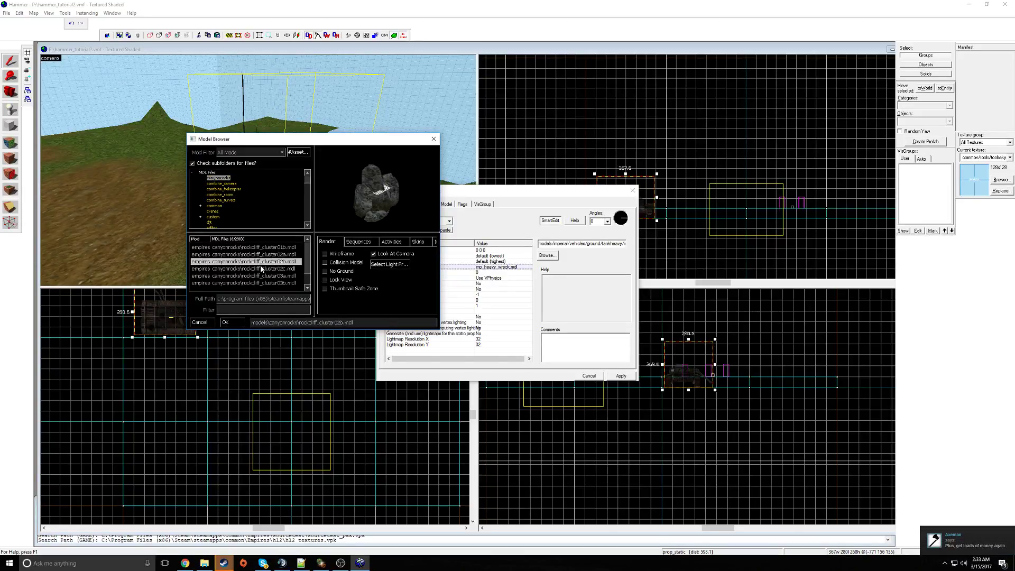
left_click(261, 268)
scroll(256, 283, "down", 1)
left_click(260, 264)
double_click(259, 264)
left_click(618, 379)
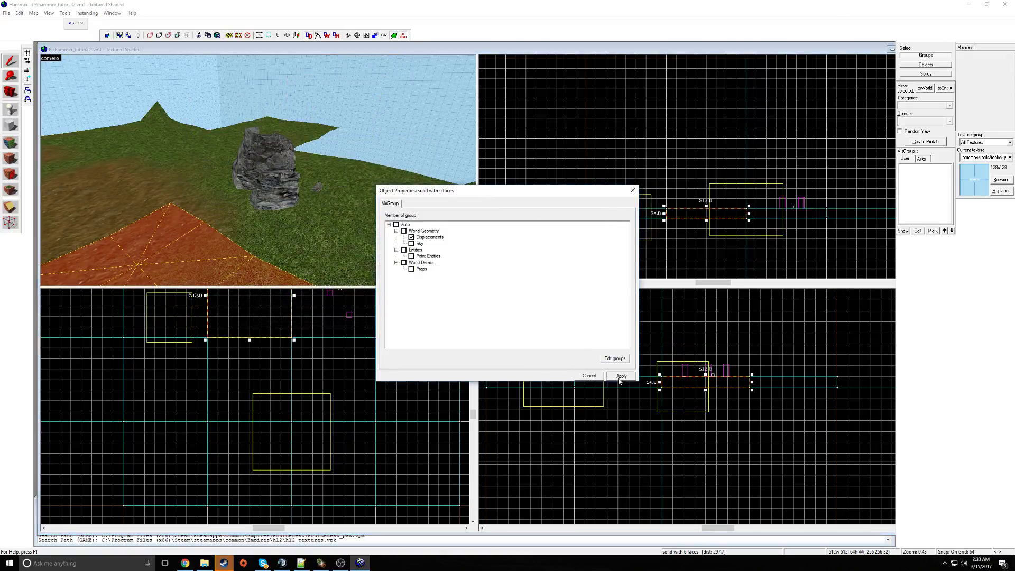
- Close the object properties, select the rock cluster in the right view and raise it to about (-768, 122, 128)
left_click(633, 190)
left_click(644, 226)
left_click_drag(643, 226, 639, 206)
key("z")
key("d")
key("s")
key("z")
mouse_move(628, 199)
left_mouse_down()
mouse_move(629, 216)
mouse_move(627, 198)
left_mouse_up()
key("z")
key("w")
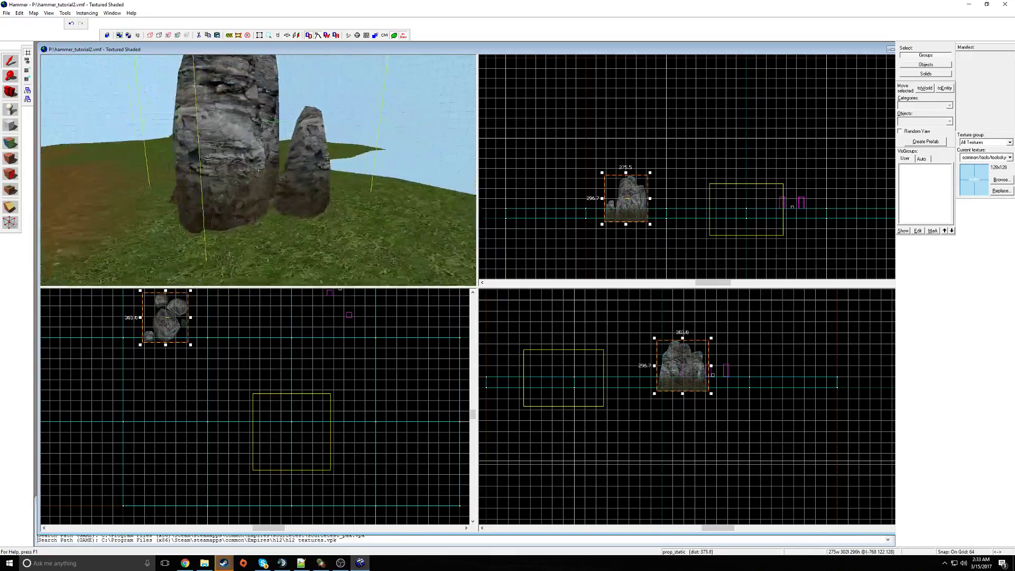
- Open the rock cluster's object properties, set its Skin to 1 and apply the change
key("s")
key("d")
key("w")
key("a")
key("s")
key("z")
double_click(306, 177)
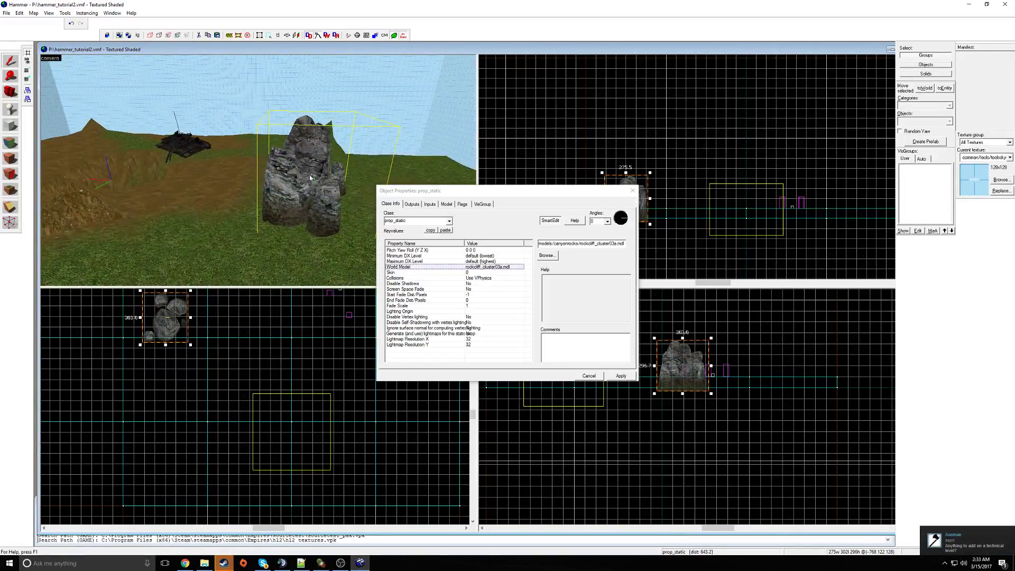
left_click(478, 273)
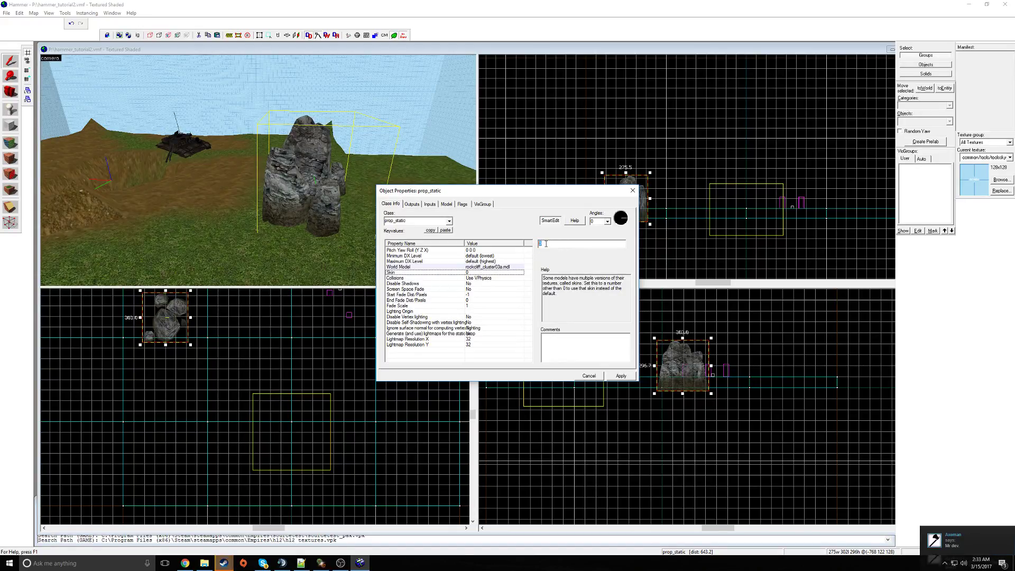
left_click(618, 375)
- Examine the rock cluster's changed texture from several sides in the 3D view
key("z")
key("d")
key("w")
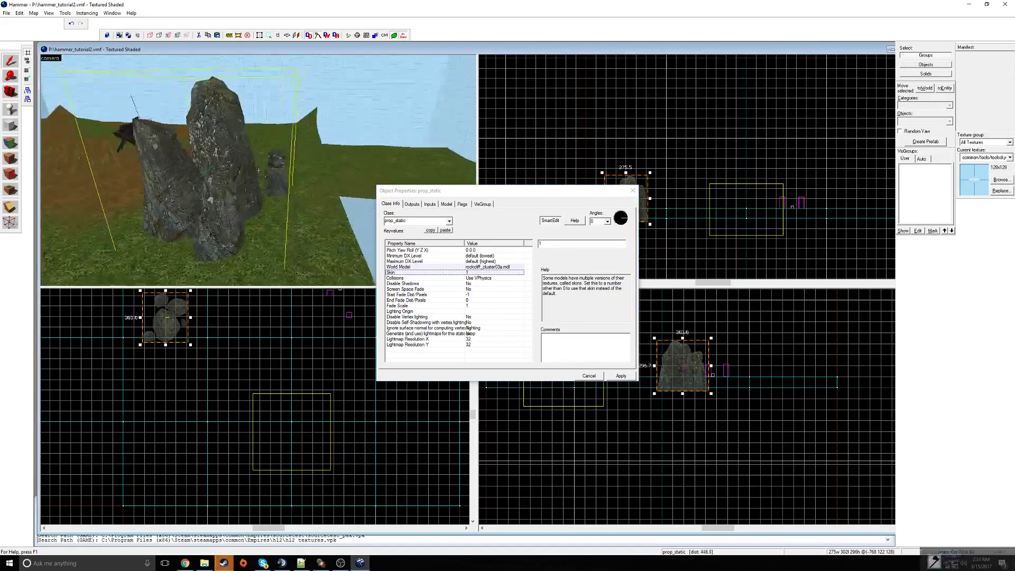
key("d")
key("s")
key("a")
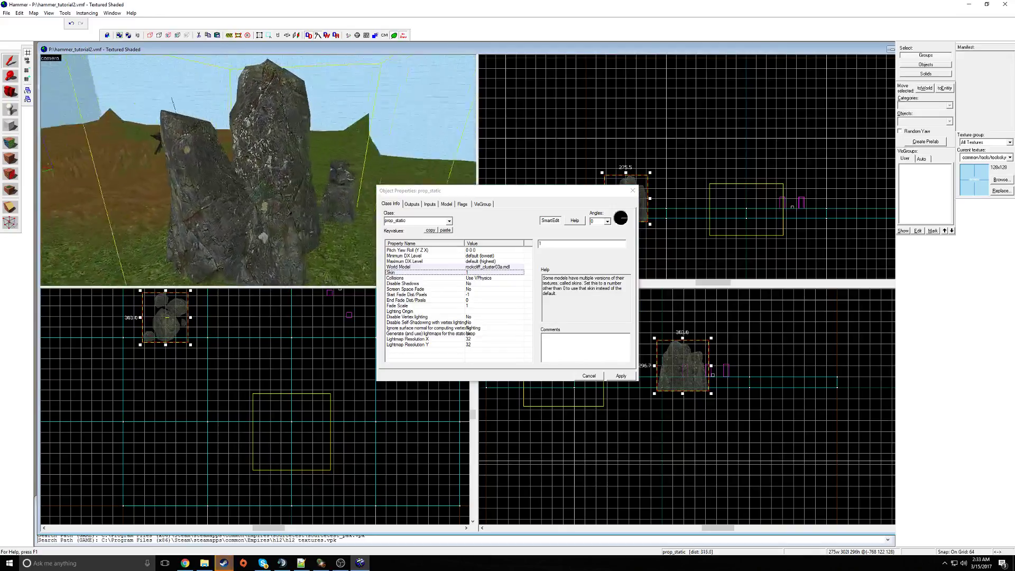
key("w")
key("a")
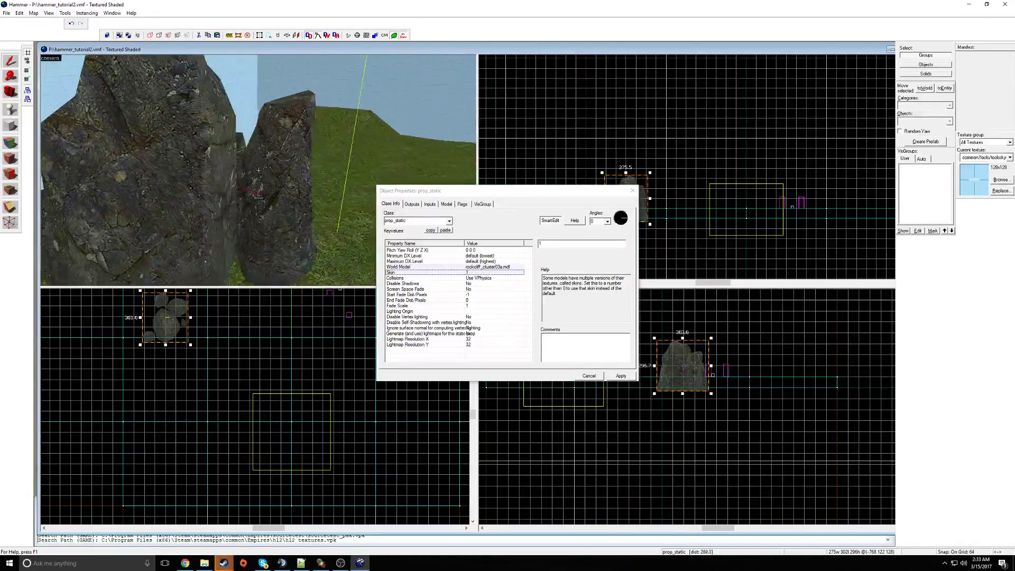
key("z")
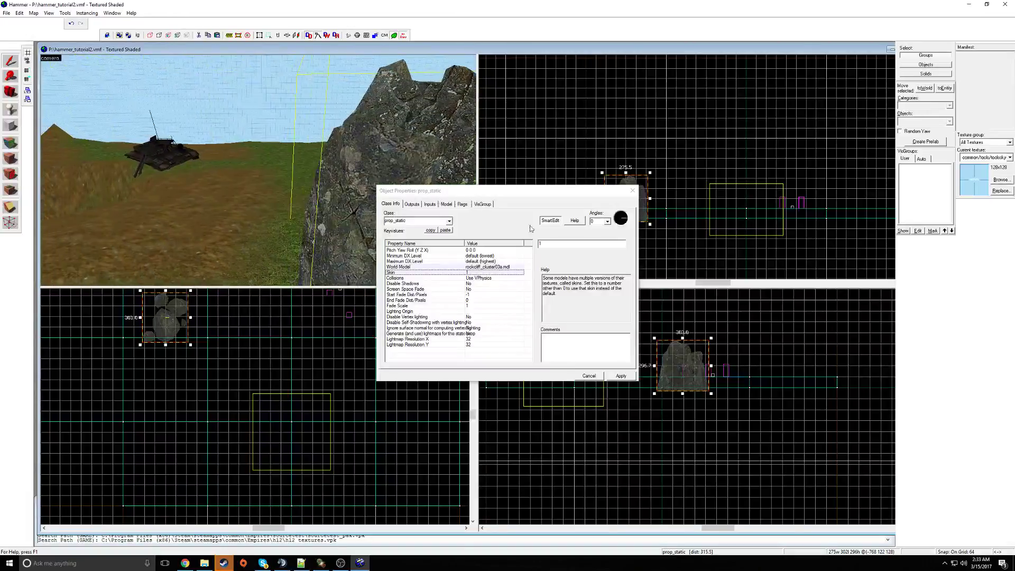
- Set the rock cluster's Skin to 2, apply it and view the cluster from farther back
left_click(529, 250)
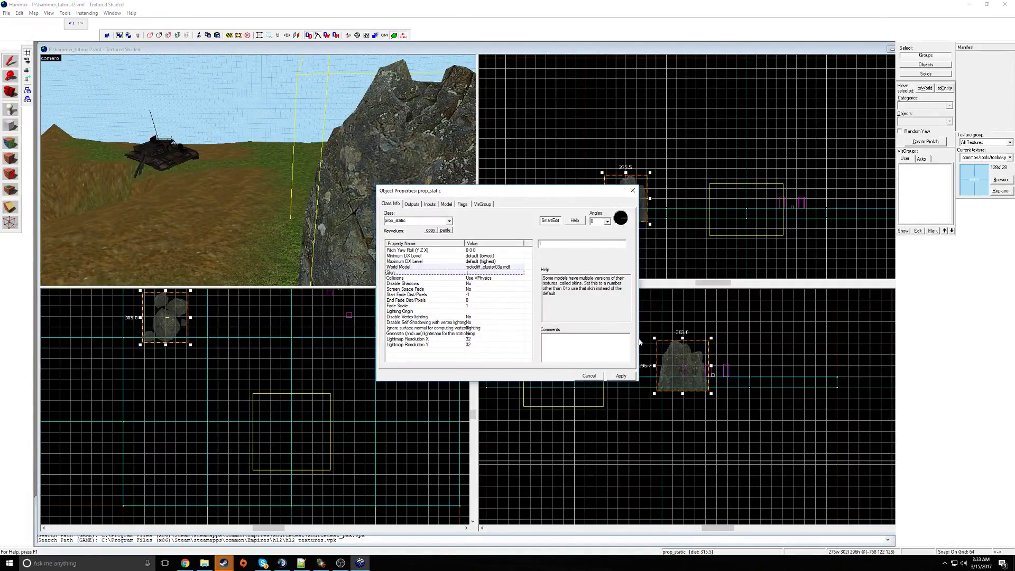
key("BackSpace")
type("2")
left_click(621, 376)
key("z")
key("s")
key("z")
- Try Skin 3 and Skin 4 on the rock cluster, applying each value
left_click(551, 244)
type("3")
key("Return")
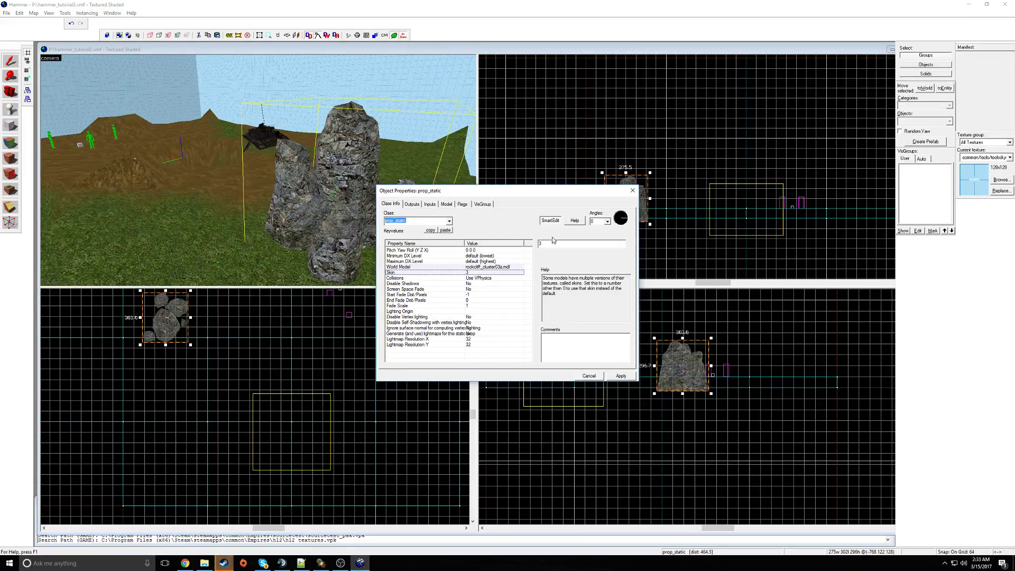
key("BackSpace")
type("4")
key("Return")
key("BackSpace")
- Apply Skin 1 to the rock cluster, reset the Skin to 0 and close the object properties
left_click(556, 244)
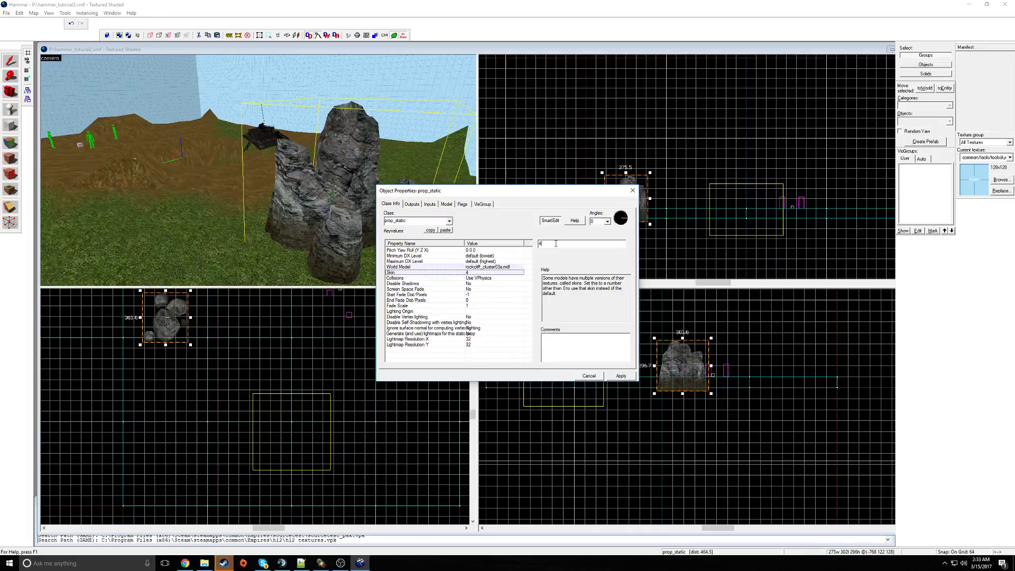
type("5")
key("BackSpace")
type("1")
key("Return")
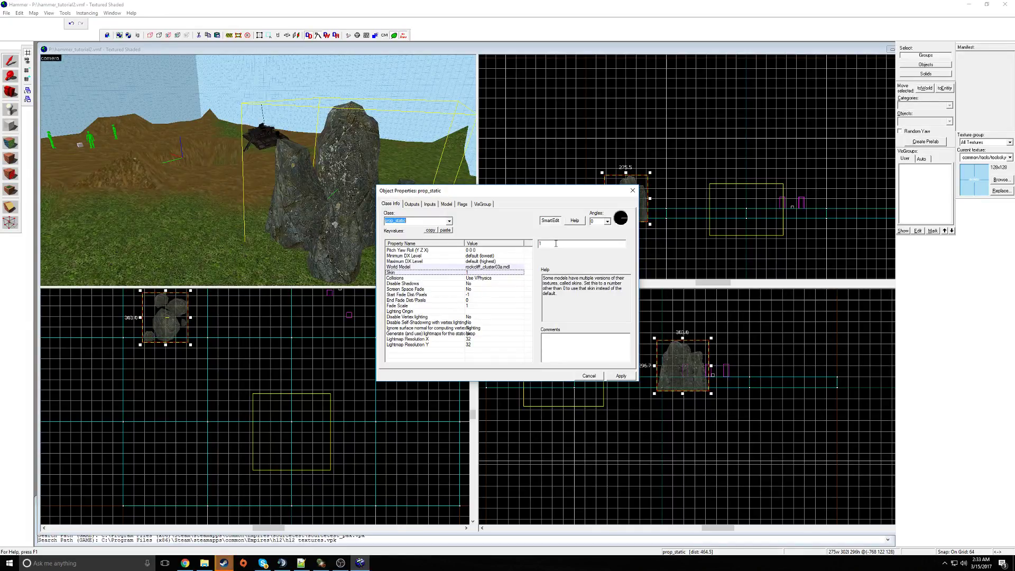
type("0")
key("Return")
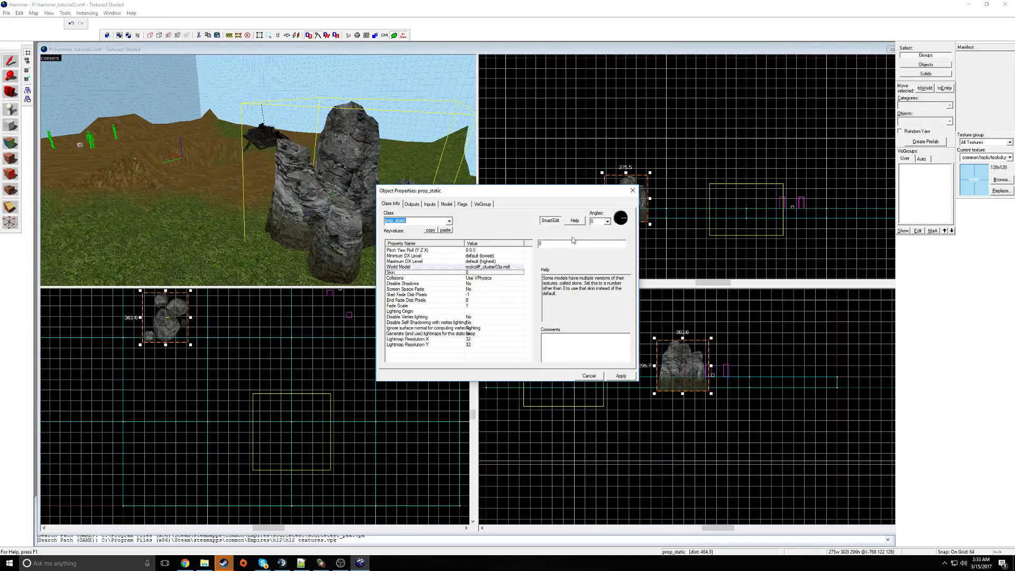
left_click(633, 190)
- Lower the rock cluster into the terrain to about (-768, 122, 64)
key("z")
key("a")
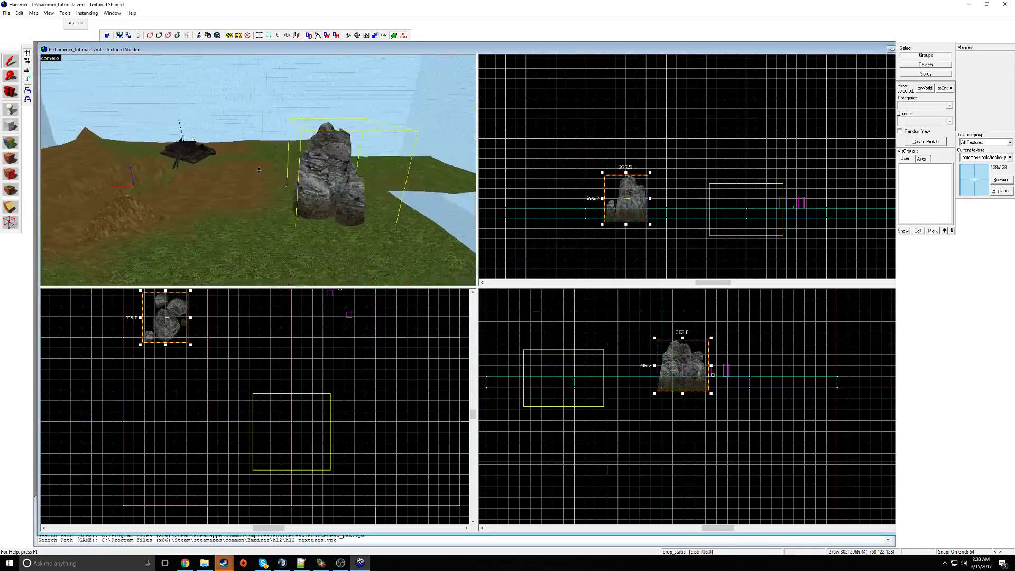
key("a")
key("z")
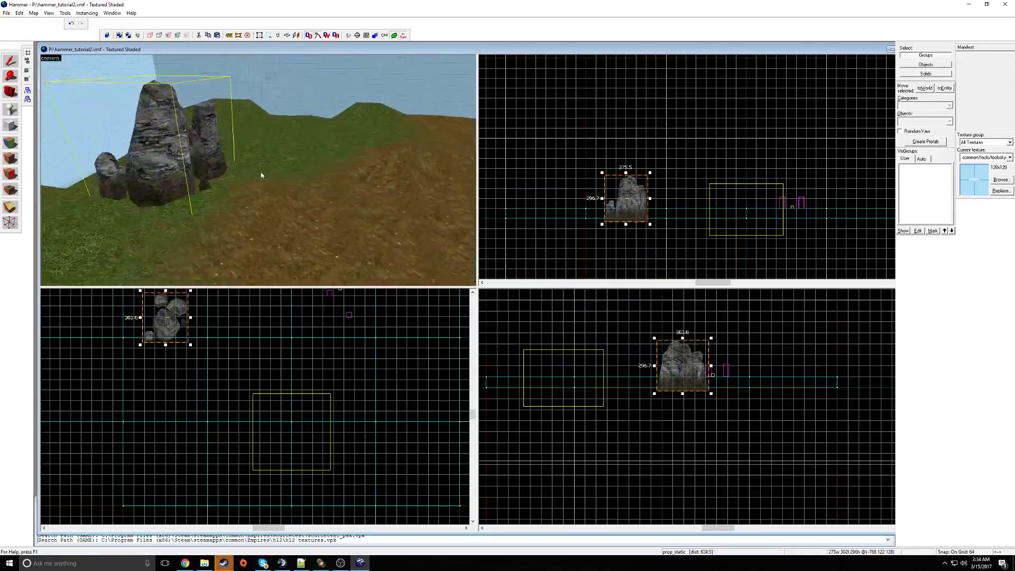
left_click_drag(622, 200, 623, 206)
key("z")
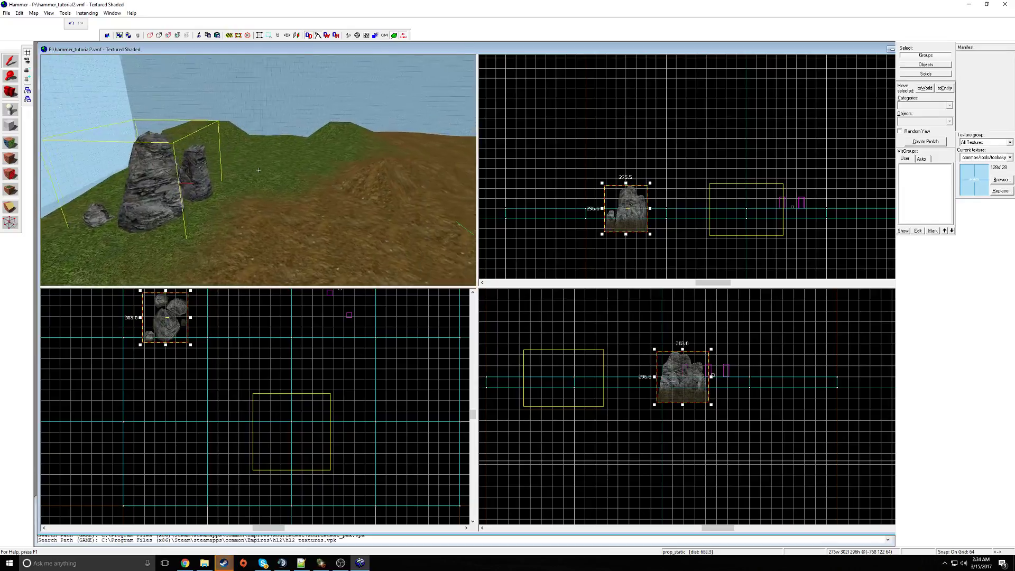
- Reopen the lowered rock cluster's properties, apply Skin 1 and close the dialog
key("w")
key("s")
key("z")
double_click(278, 165)
left_click(545, 244)
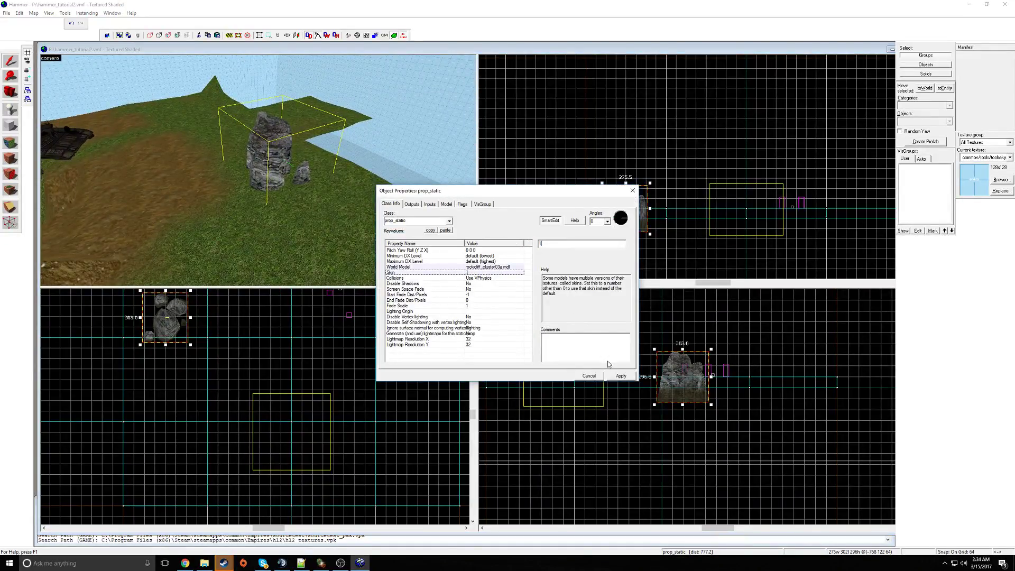
left_click(621, 376)
left_click(632, 190)
- Copy the rock cluster and paste the duplicate on the grass at about (-607, 527, 162)
key("z")
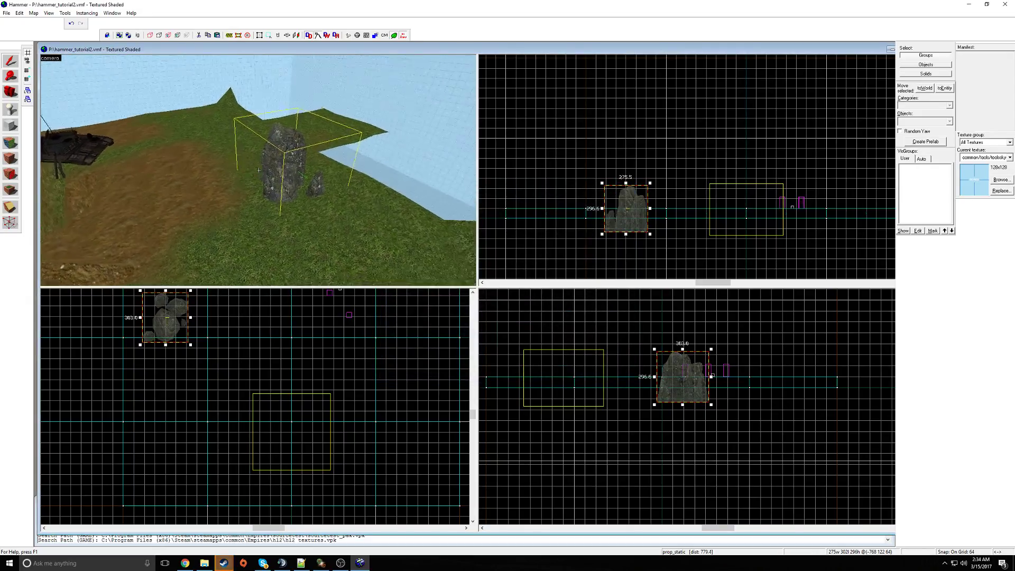
key("w")
key("ctrl+c")
key("ctrl+v")
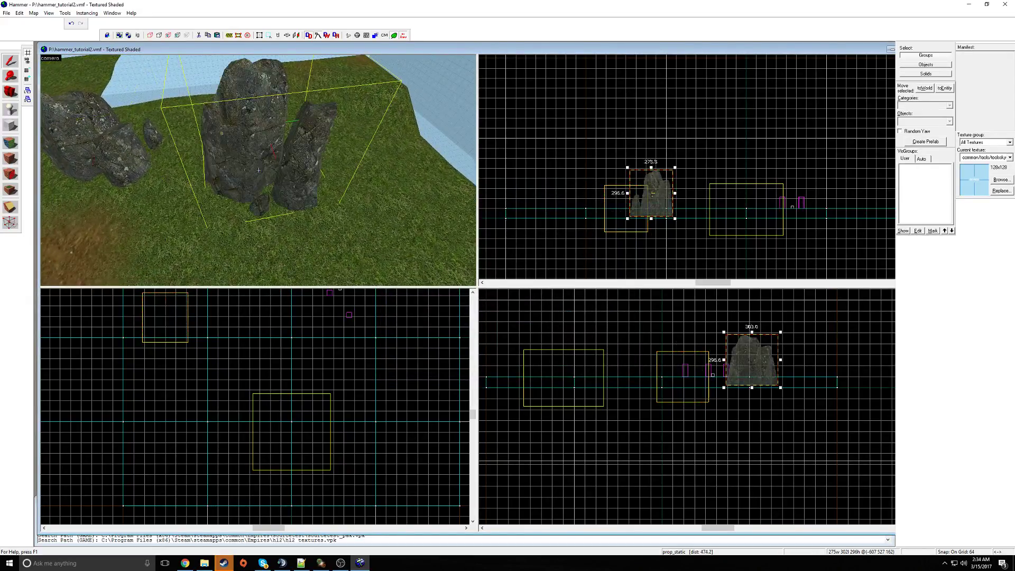
key("d")
key("z")
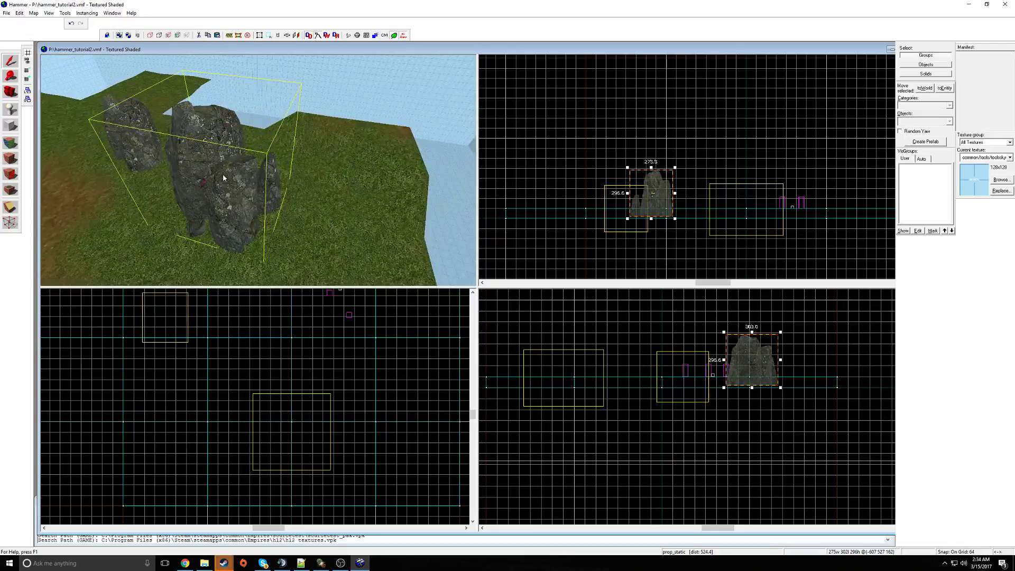
- Open the pasted rock cluster's properties and browse the custom folder's tree models for a new World Model
double_click(223, 178)
left_click(482, 267)
left_click(546, 256)
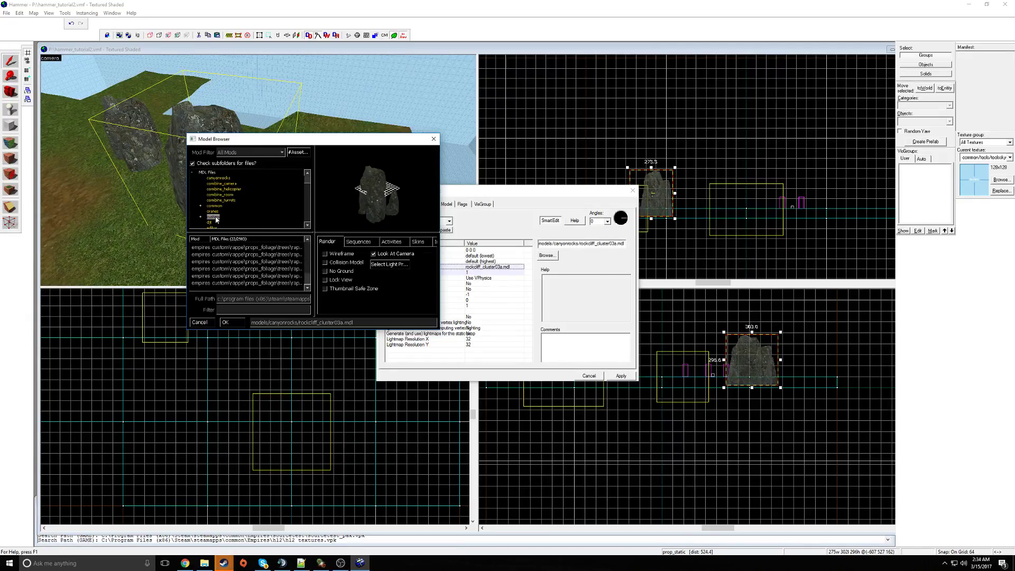
left_click(267, 261)
left_click(270, 255)
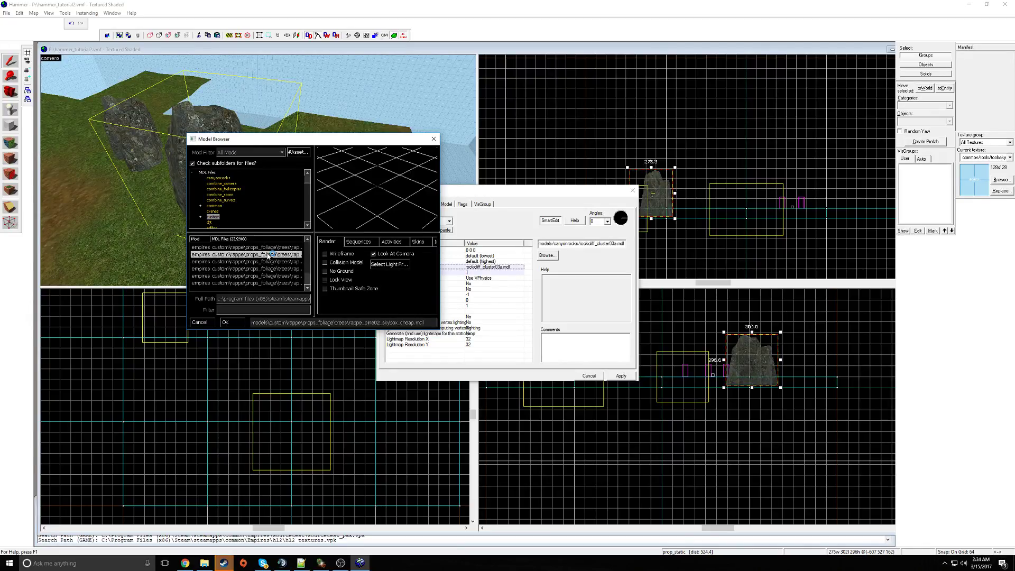
- Preview the rappe_fir01, rappe_fir01_skybox, rappe_fir01_skybox_cheap and rappe_fir02 tree models
left_click(270, 255)
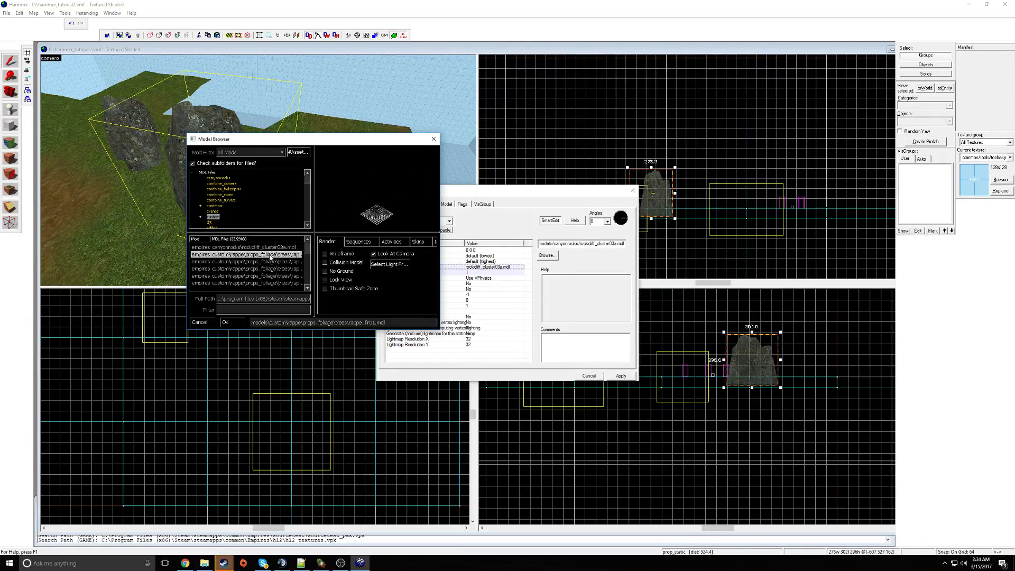
left_click(289, 262)
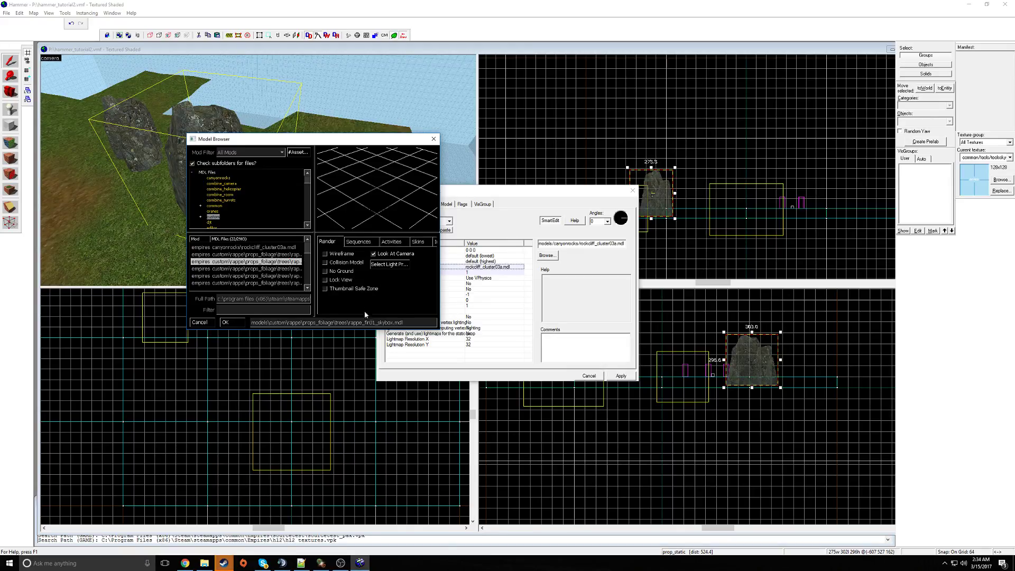
left_click(285, 255)
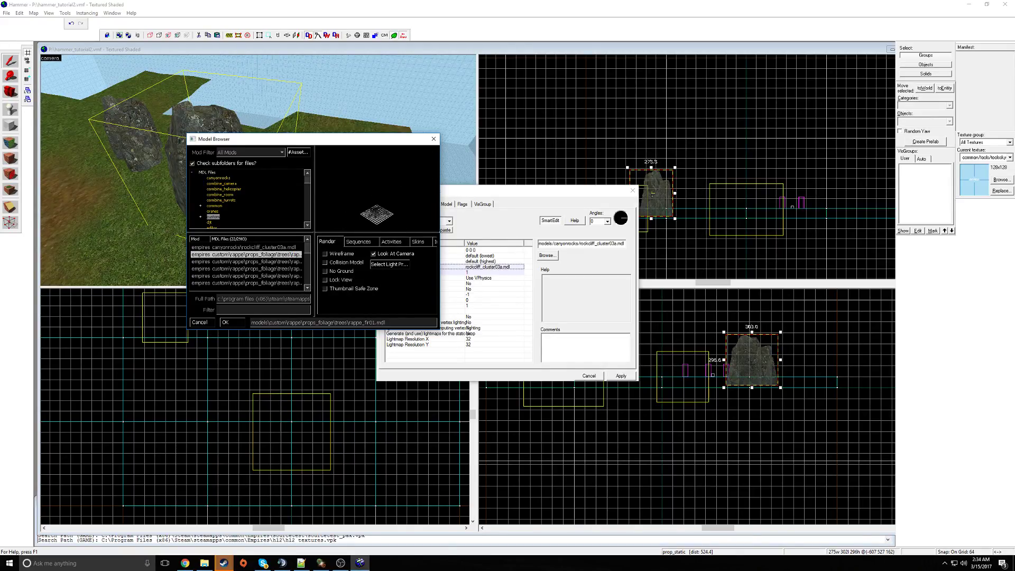
left_click(292, 262)
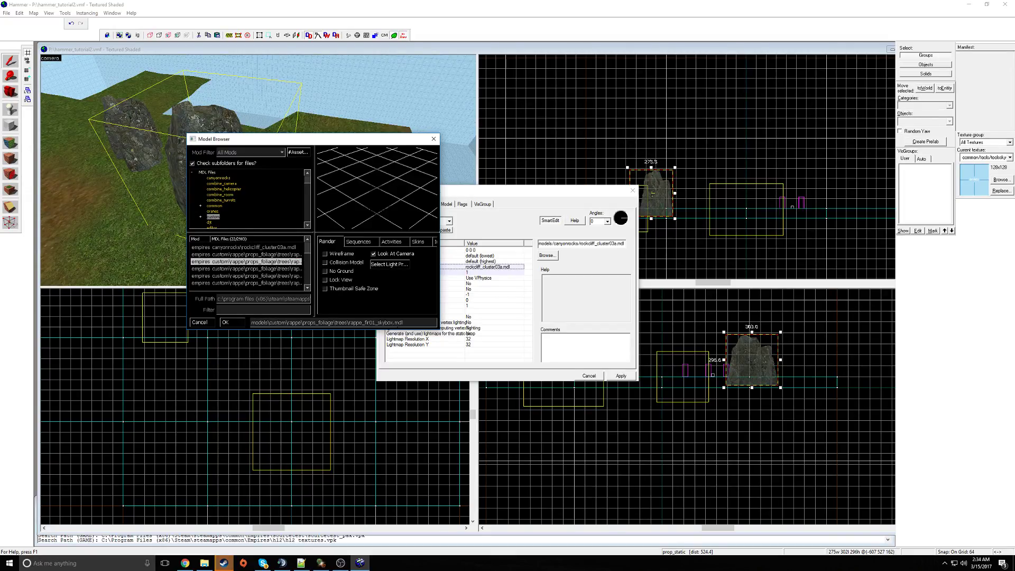
left_click(294, 269)
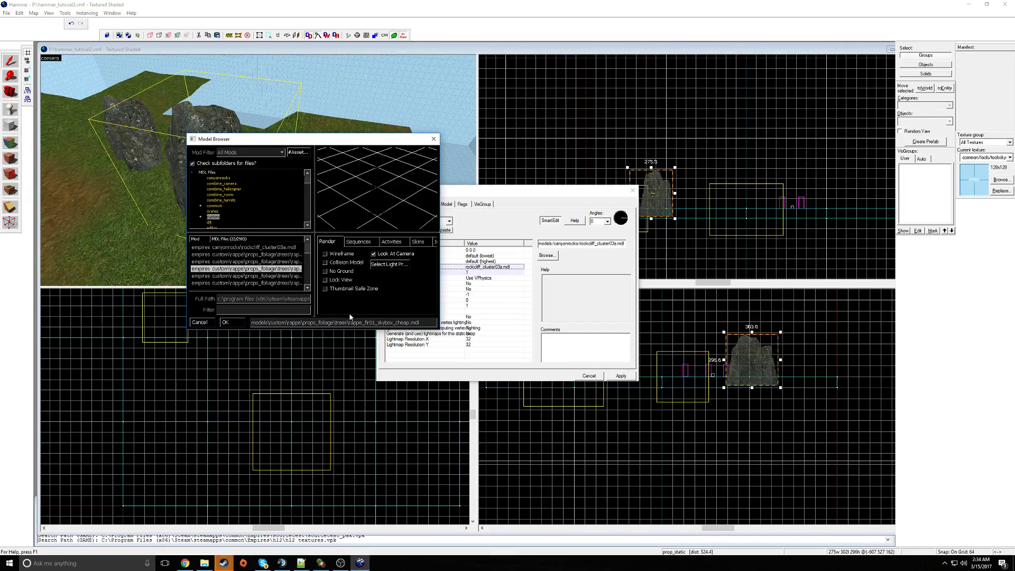
left_click(295, 276)
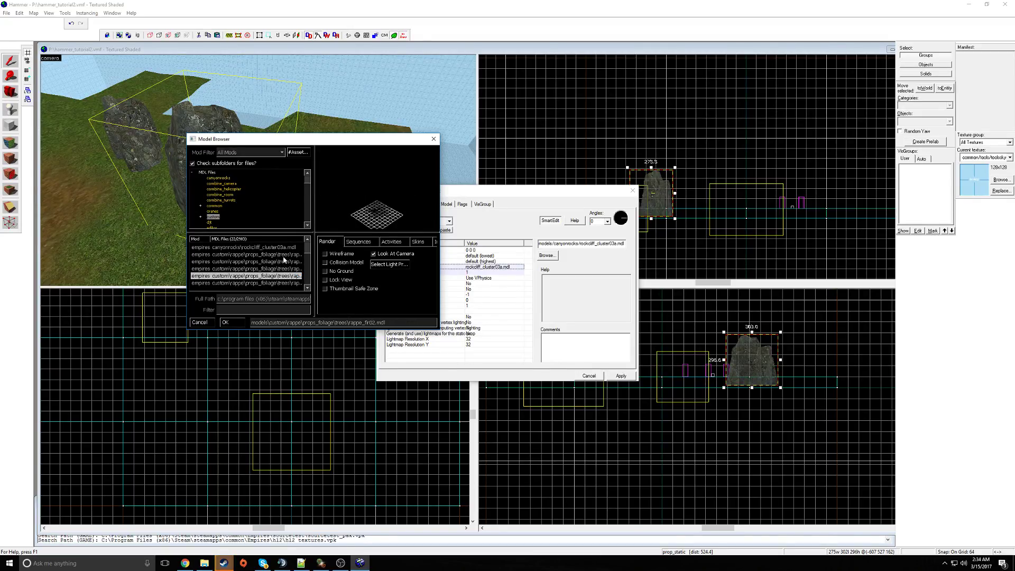
- Replace the pasted rock's World Model with rappe_fir01.mdl, apply it and view the tree from around
double_click(279, 255)
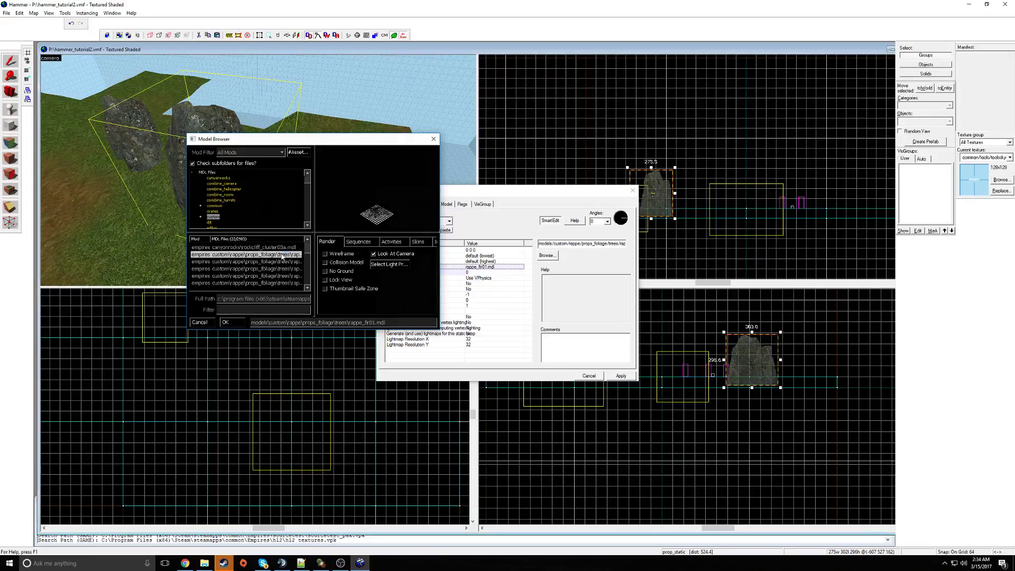
left_click(621, 376)
key("w")
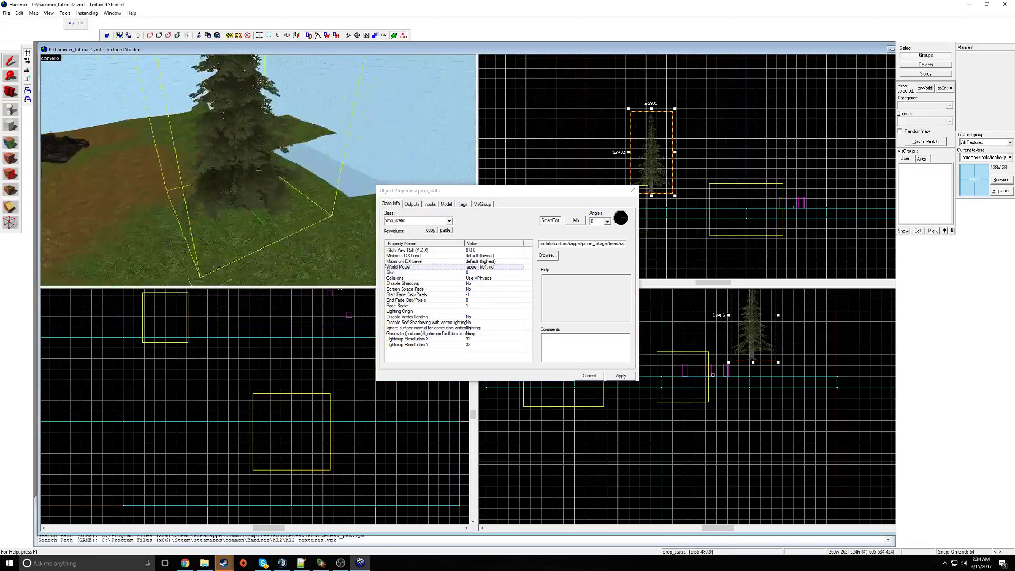
key("s")
key("a")
key("z")
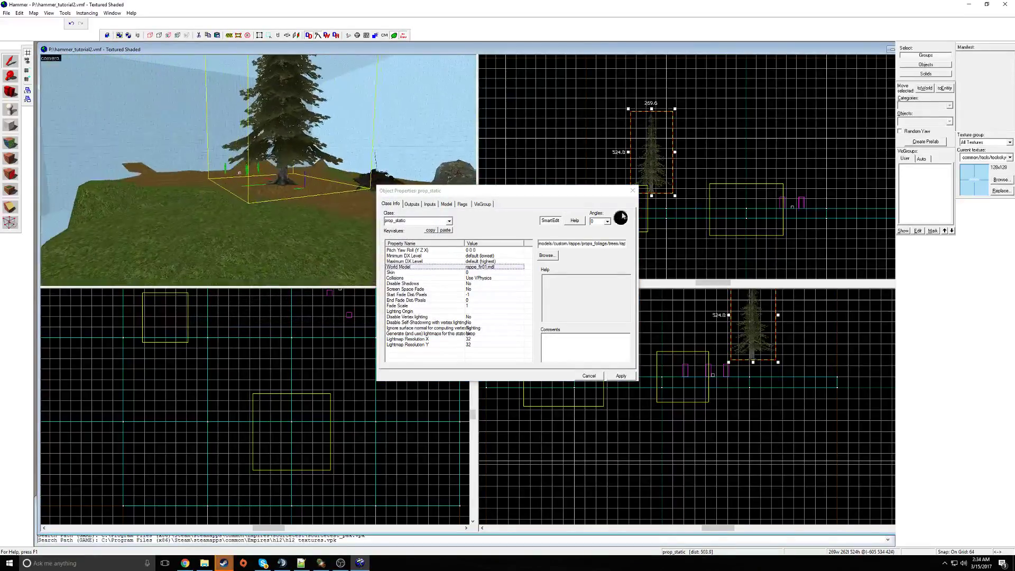
- Close the object properties and lower the fir tree to the ground at about (-574, 534, 262)
left_click(633, 191)
left_click_drag(647, 171, 649, 194)
key("z")
- Copy the lowered fir tree and paste two duplicates in a row beside it
key("w")
key("s")
key("a")
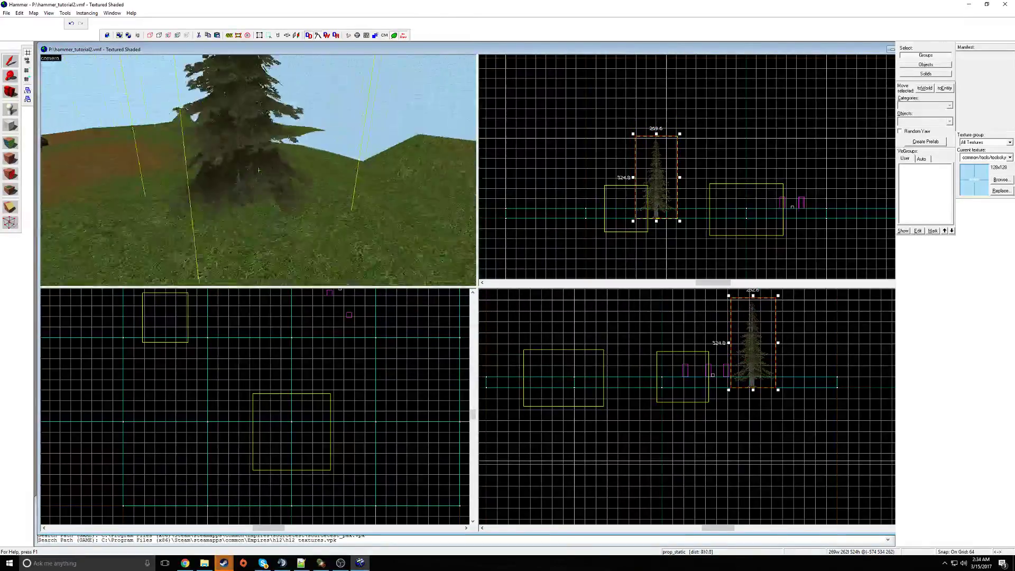
key("ctrl+v")
key("ctrl+v")
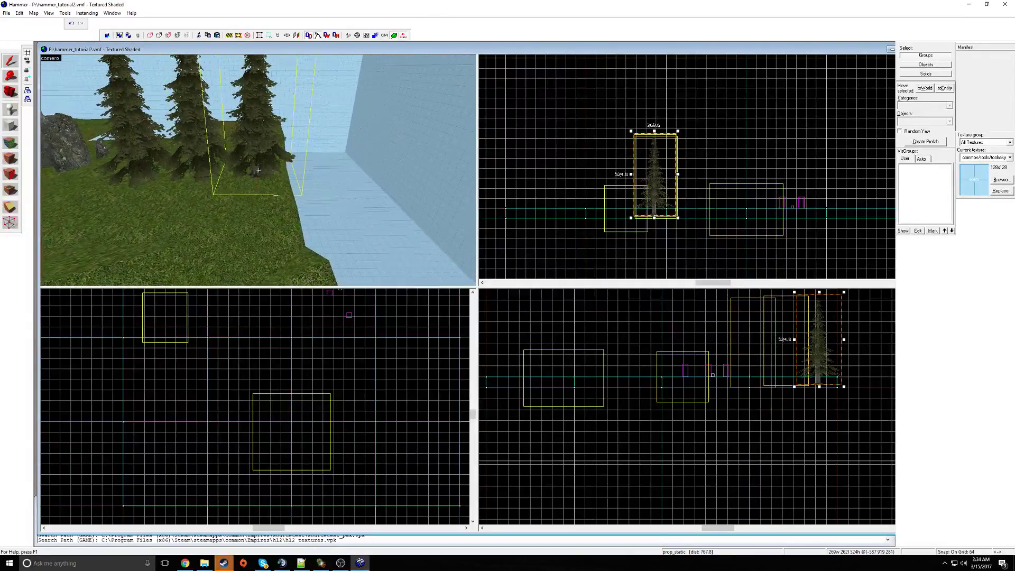
- Open the middle fir tree's properties, set its World Model to rappe_fir01_skybox.mdl and apply the change
key("w")
key("z")
double_click(290, 149)
left_click(547, 256)
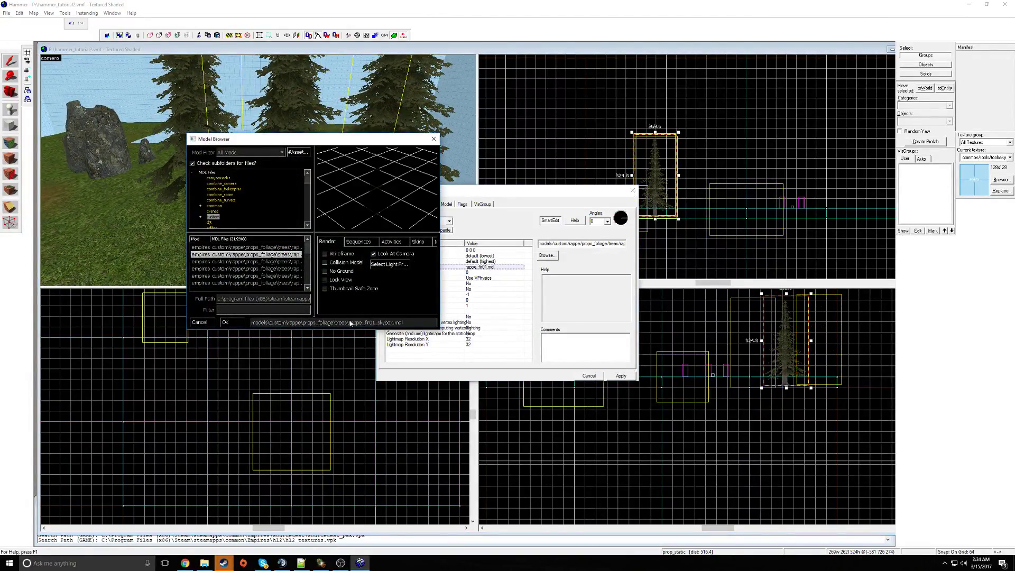
double_click(294, 256)
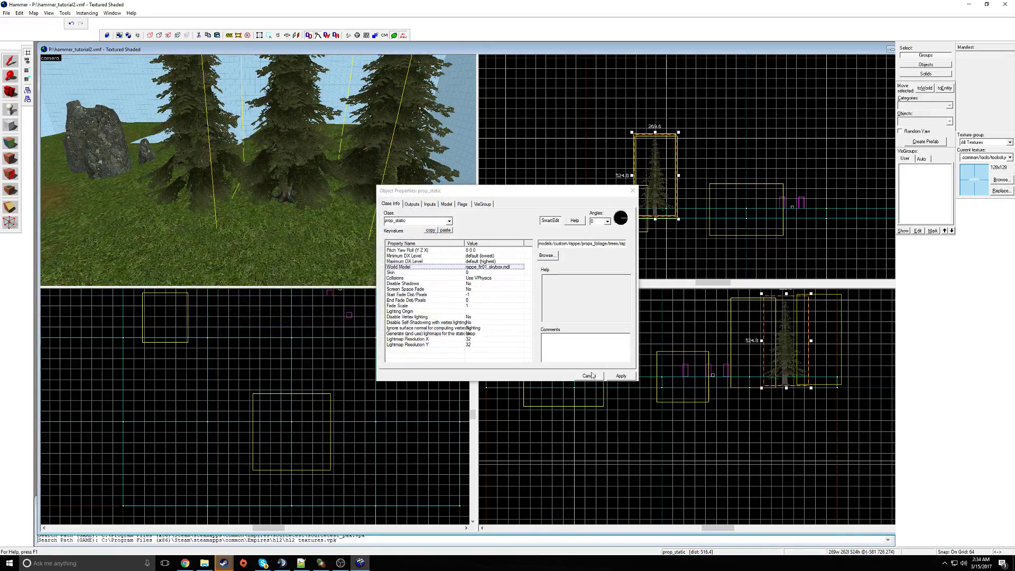
left_click(620, 376)
- Examine the skybox-scale fir tree between the two full-size firs in the 3D view
key("z")
key("w")
key("s")
key("w")
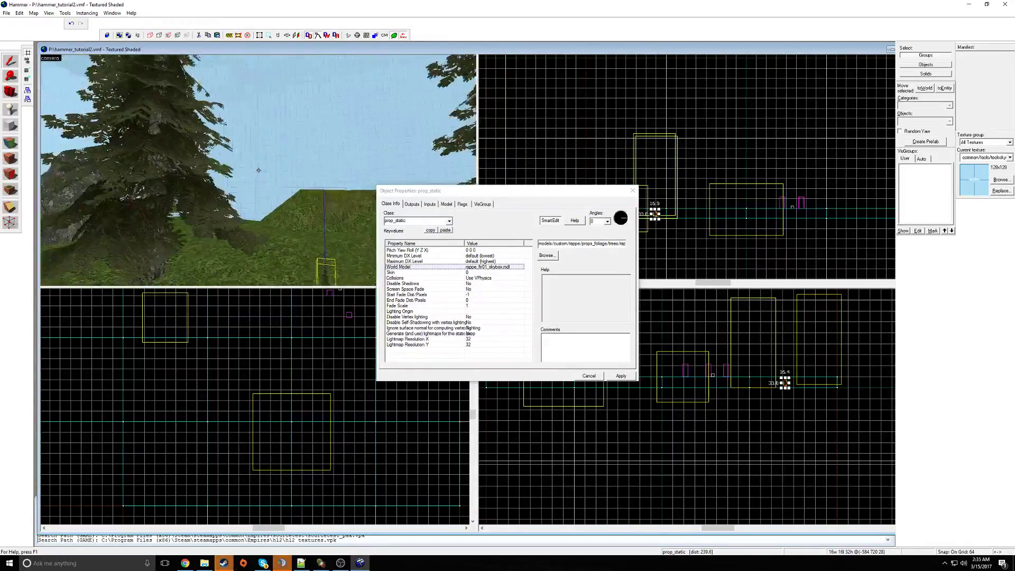
key("a")
key("w")
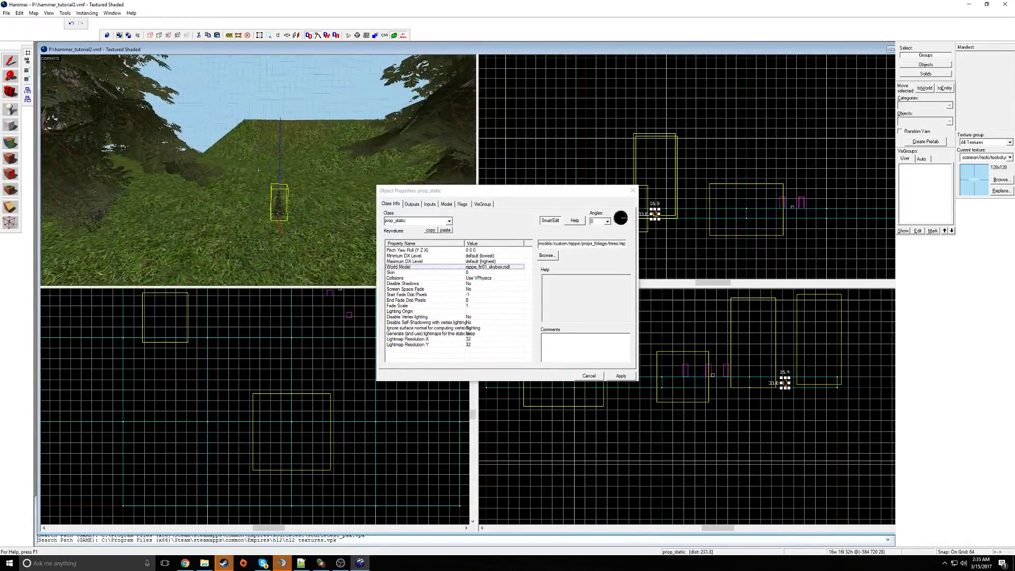
- Inspect the skybox-scale fir up close and compare it with the full-size firs from a distance
key("w")
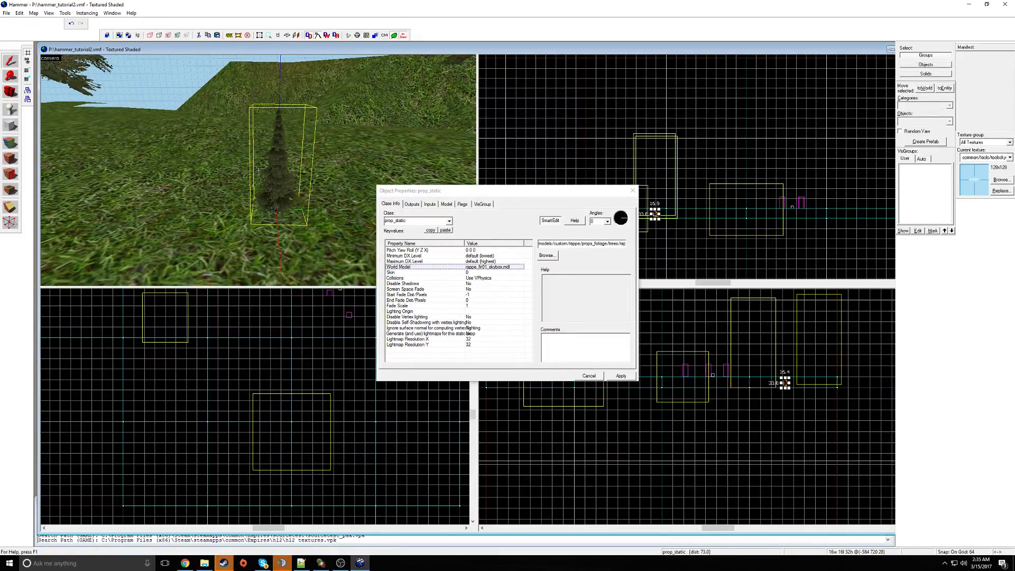
key("s")
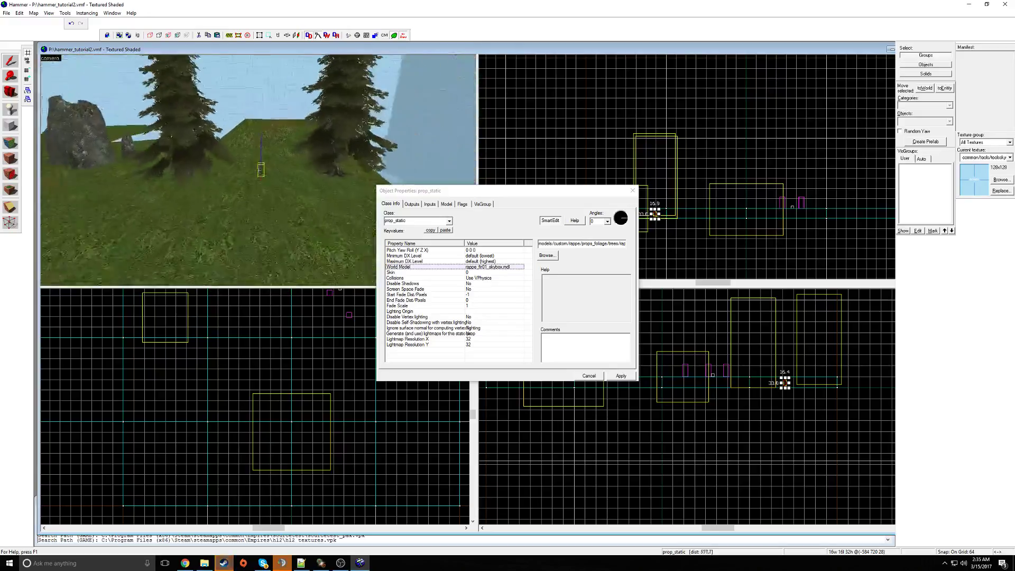
key("w")
left_click(259, 169)
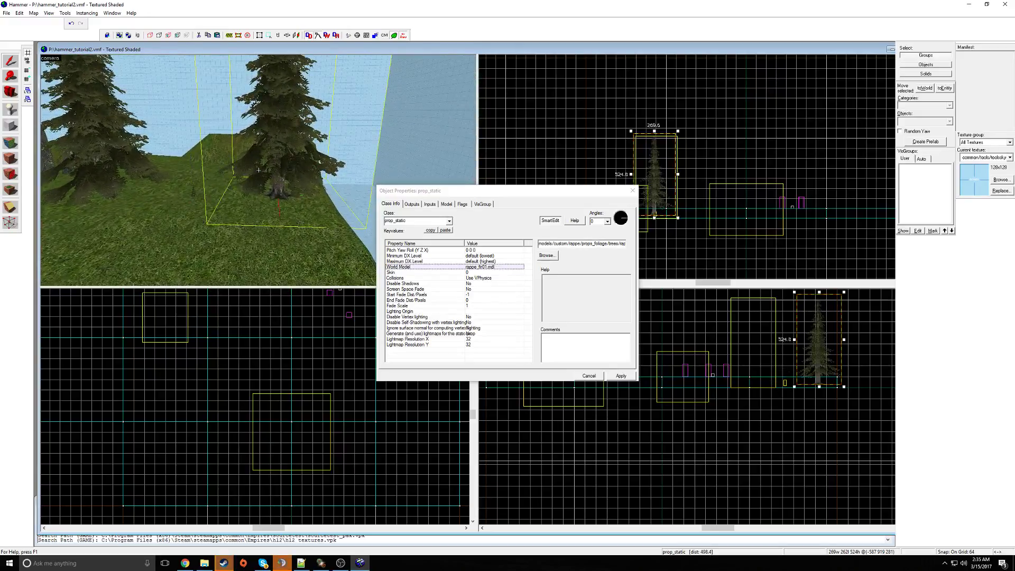
key("z")
left_click(550, 257)
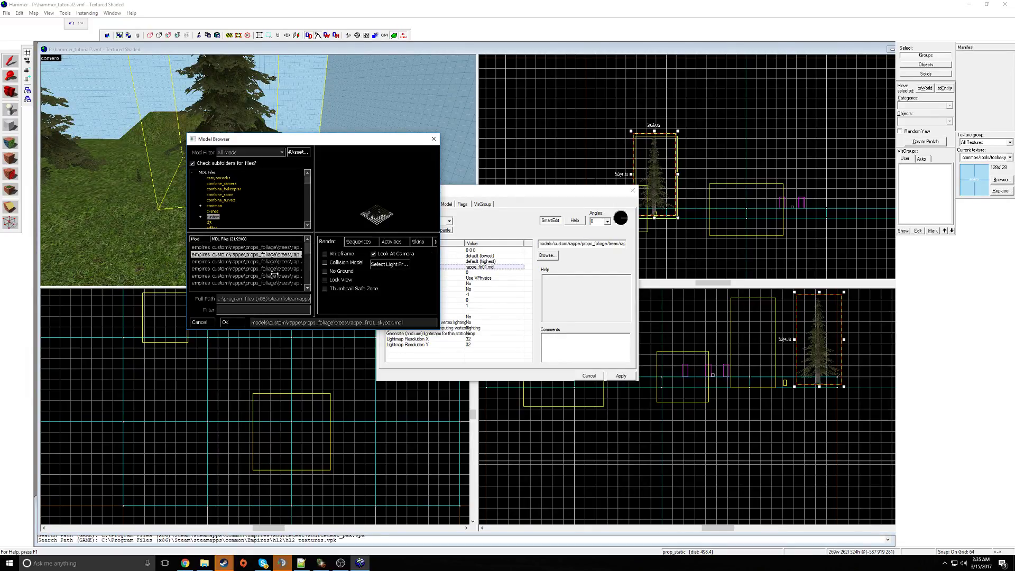
left_click(434, 139)
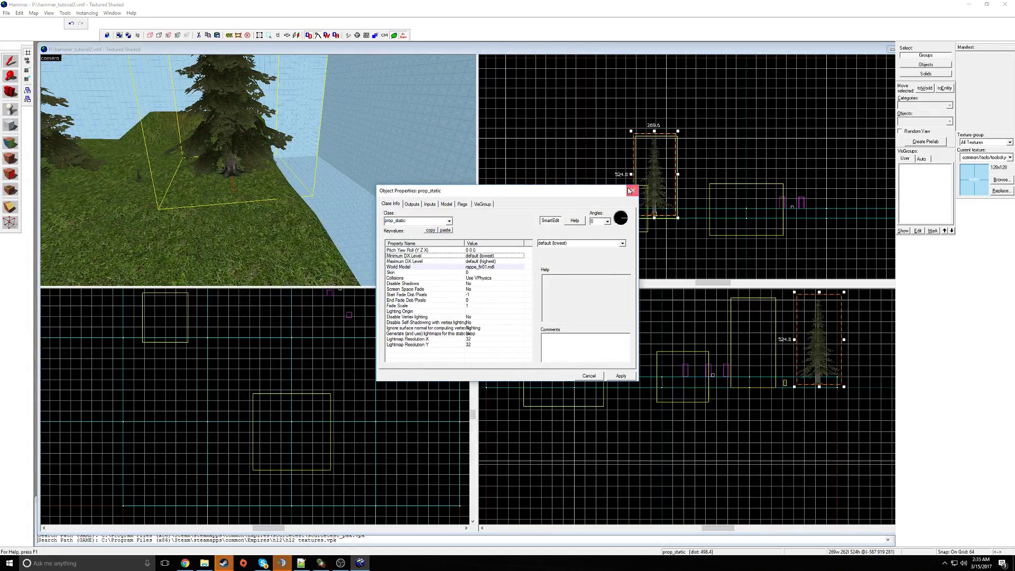
left_click(631, 190)
left_click(306, 186)
key("z")
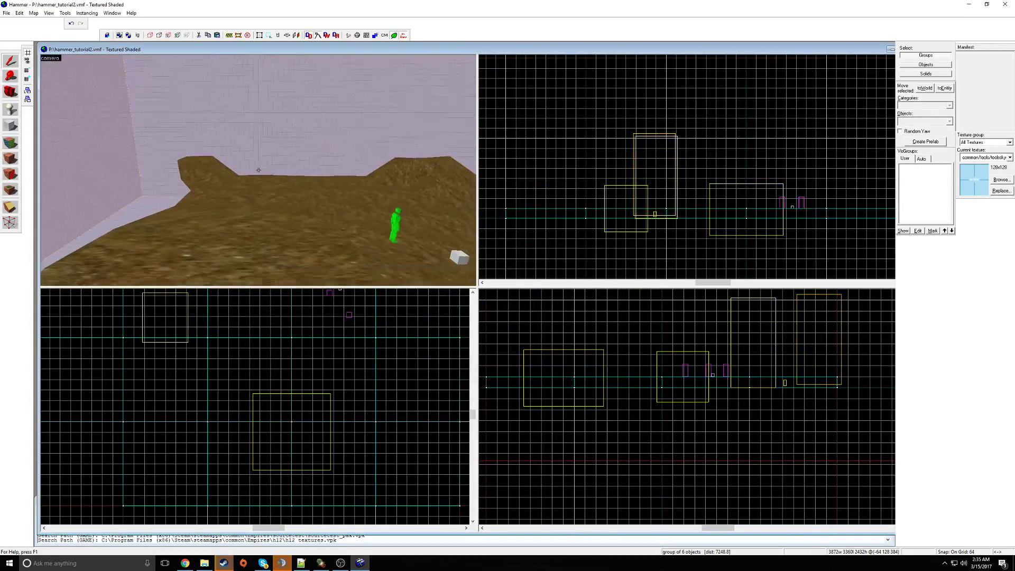
key("z")
double_click(254, 171)
left_click(633, 191)
key("z")
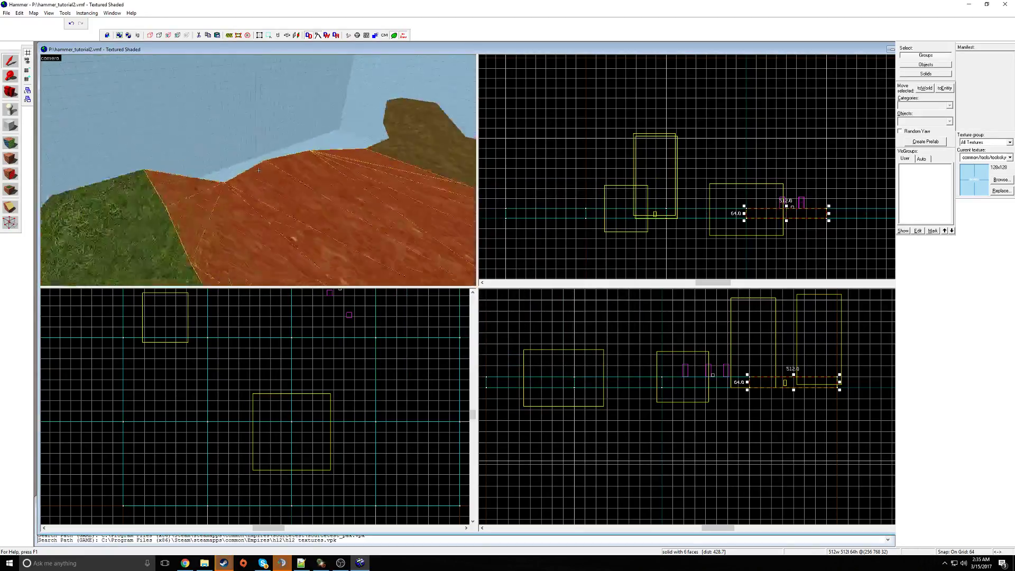
- Open the properties of the full-size fir at the far end of the row, set its World Model to rappe_fir01_skybox_cheap.mdl and apply
key("z")
double_click(260, 173)
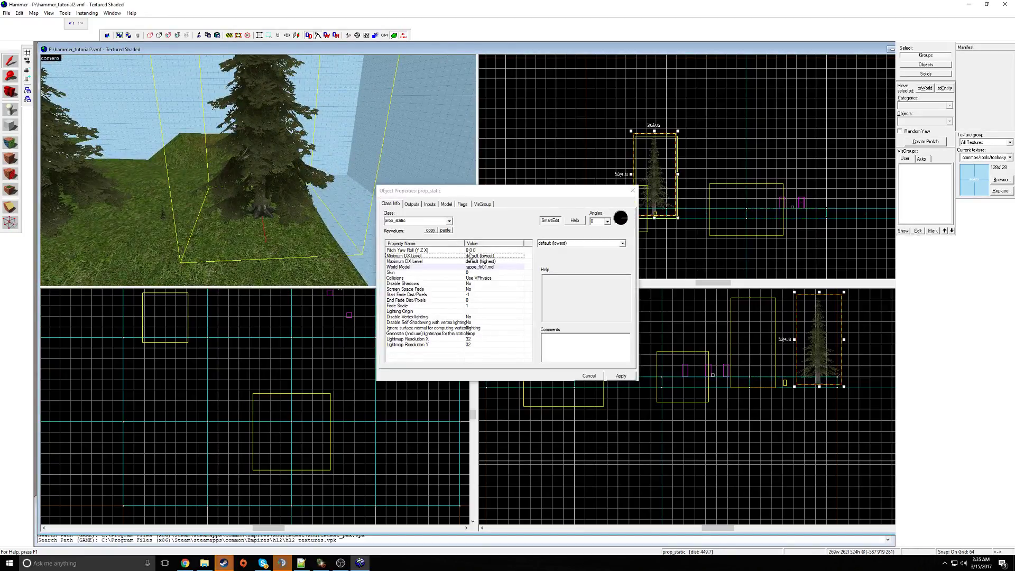
left_click(476, 266)
left_click(547, 256)
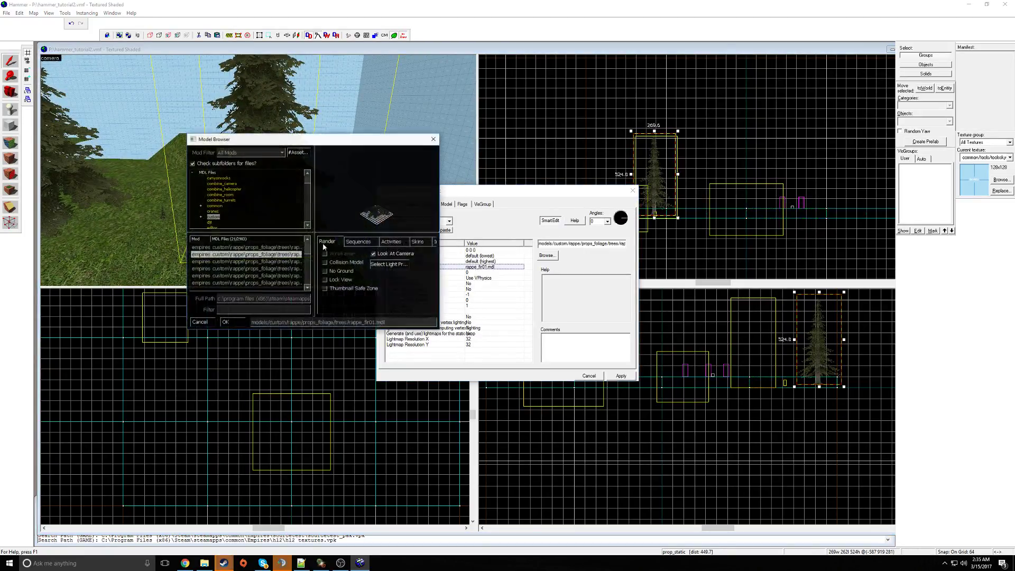
left_click(288, 262)
double_click(288, 262)
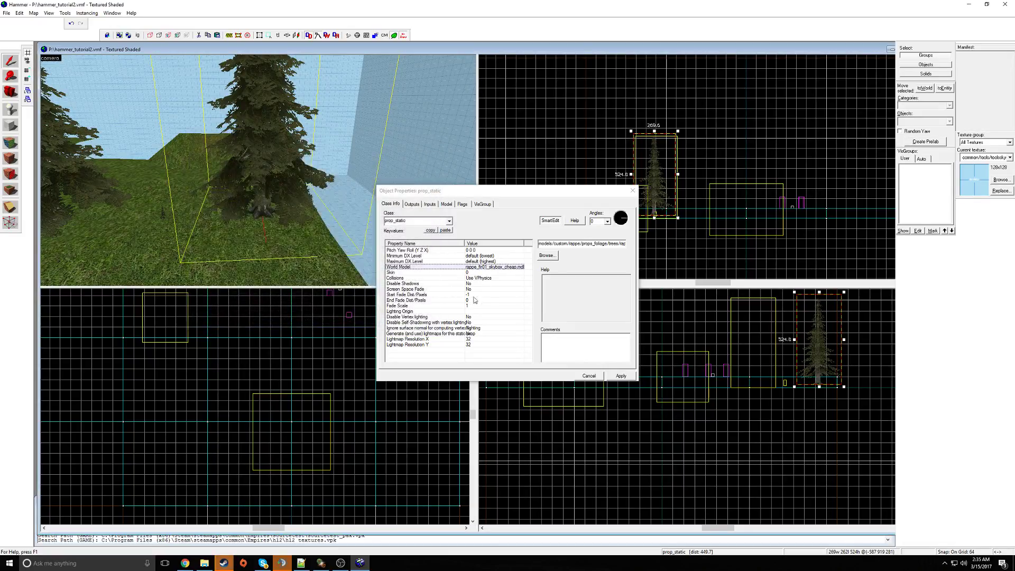
left_click(620, 377)
- Examine the cheap skybox fir's geometry up close from several sides in the 3D view
key("z")
key("w")
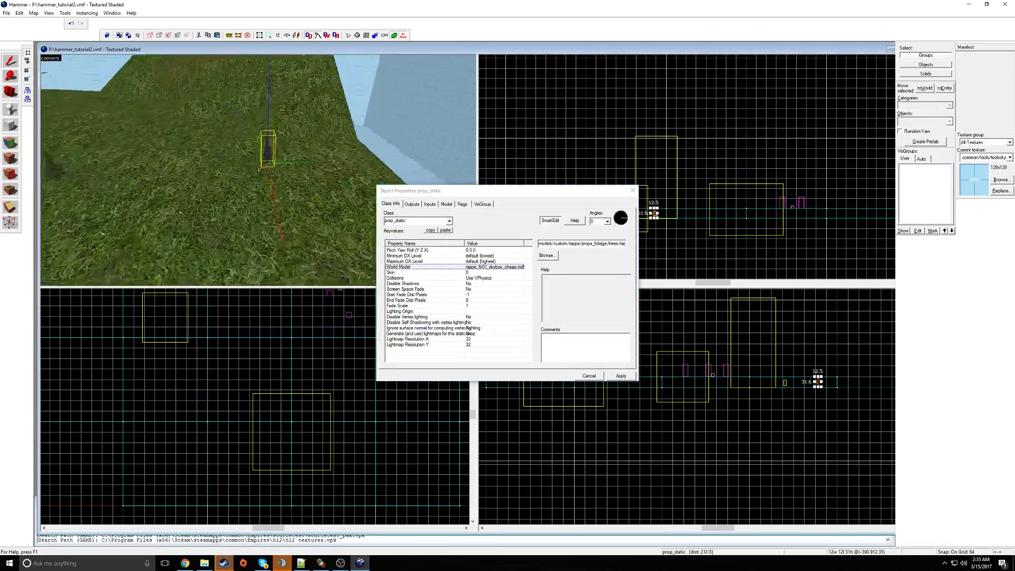
key("w")
key("a")
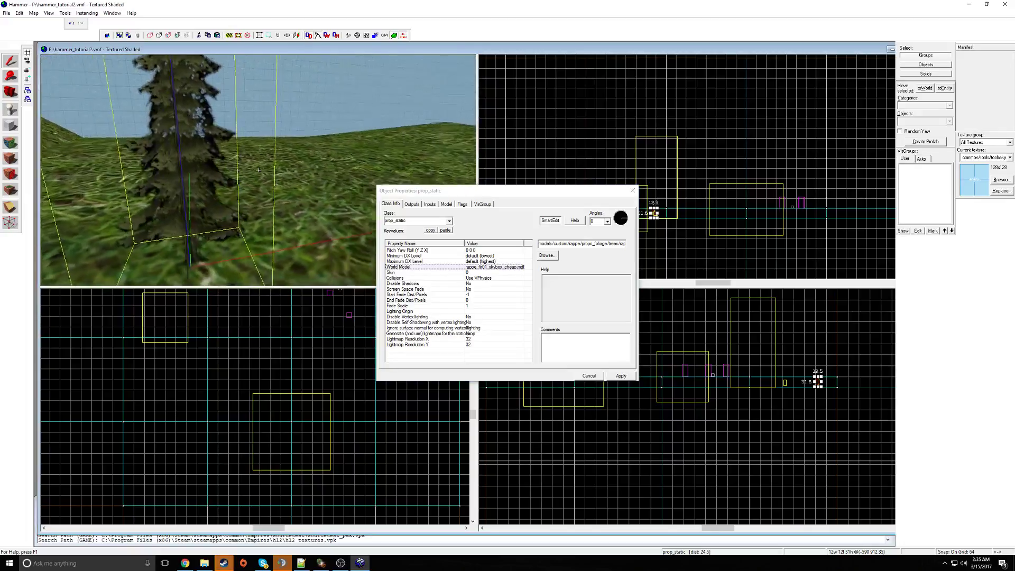
key("d")
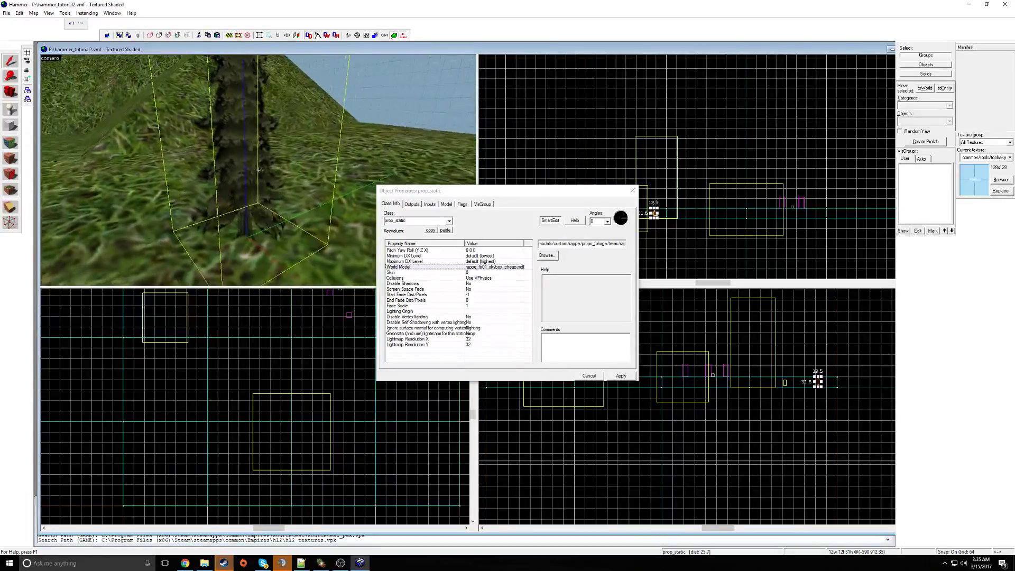
key("s")
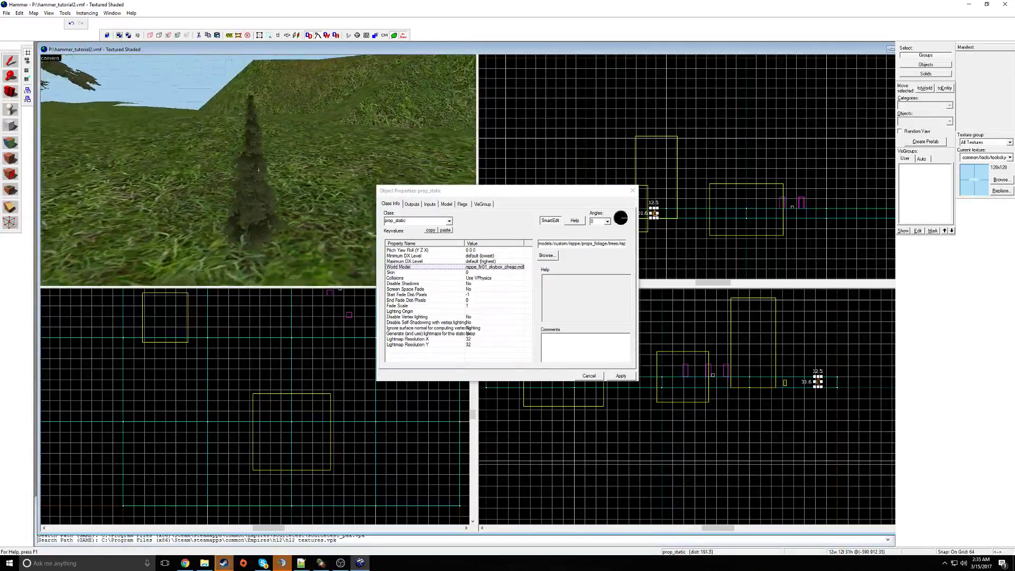
key("w")
- Select the emp_info_map_overview entity, close its properties and move it beside the rock cluster and full-size fir, to about x -640
left_click(259, 170)
key("s")
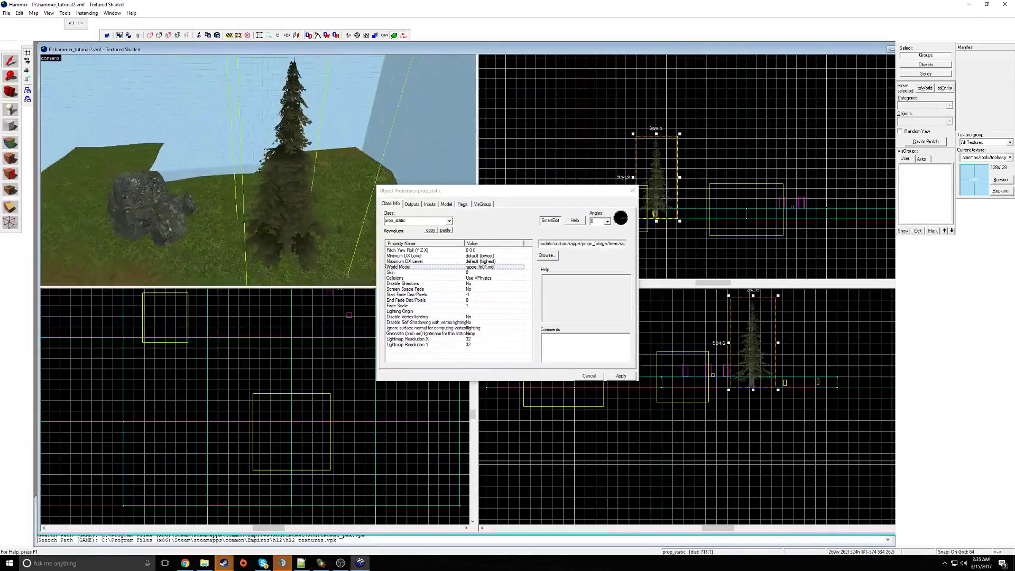
left_click(258, 170)
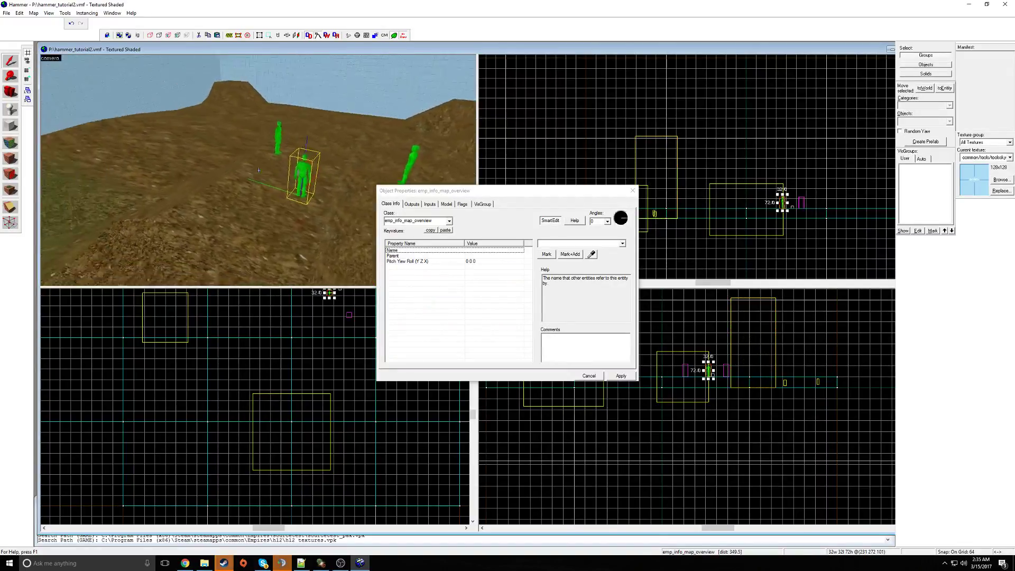
left_click(632, 190)
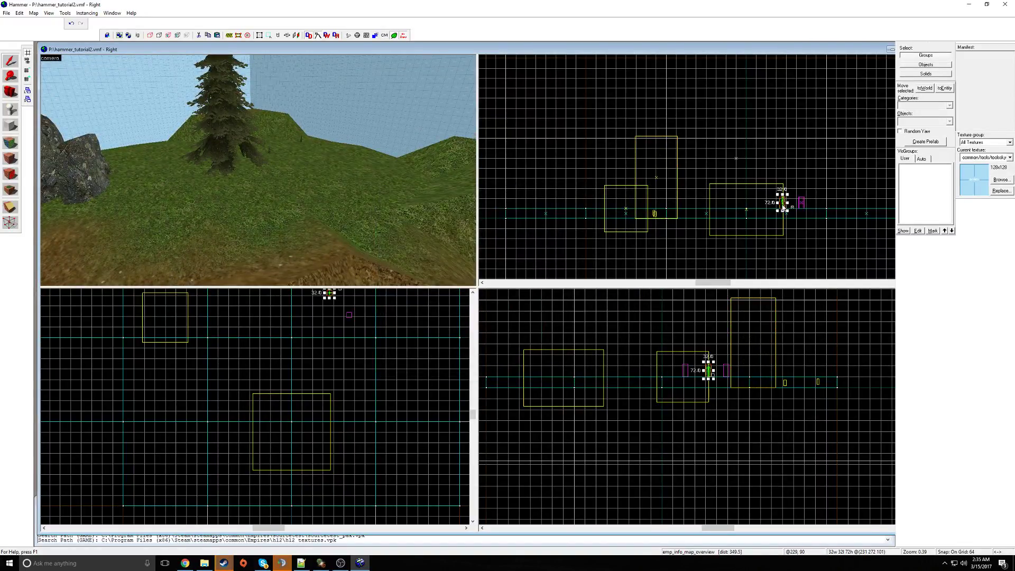
left_click_drag(654, 204, 646, 204)
- Compare the green player figure with the full-size fir, then set that fir's World Model to rappe_fir02.mdl and apply
key("z")
key("w")
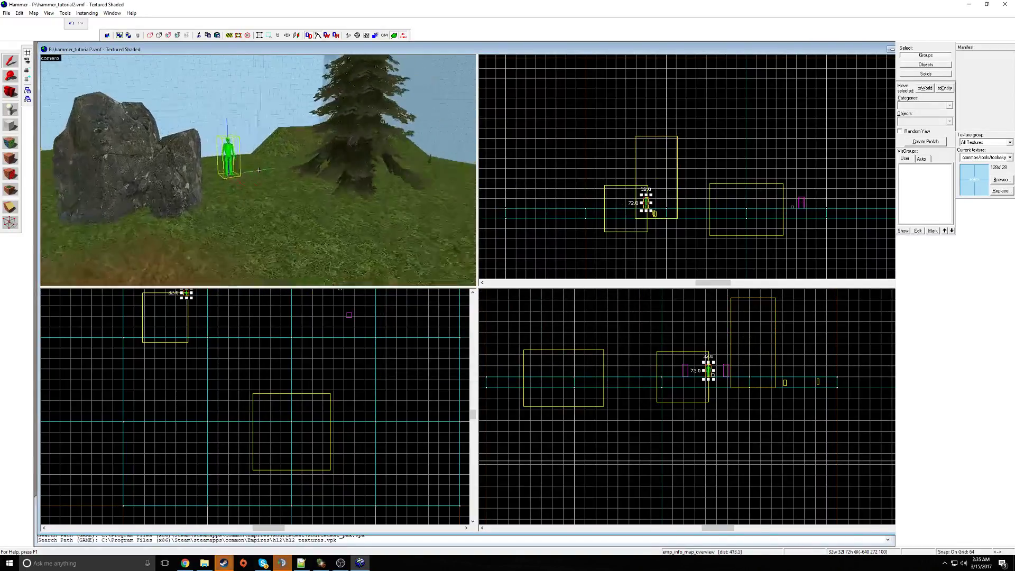
key("w")
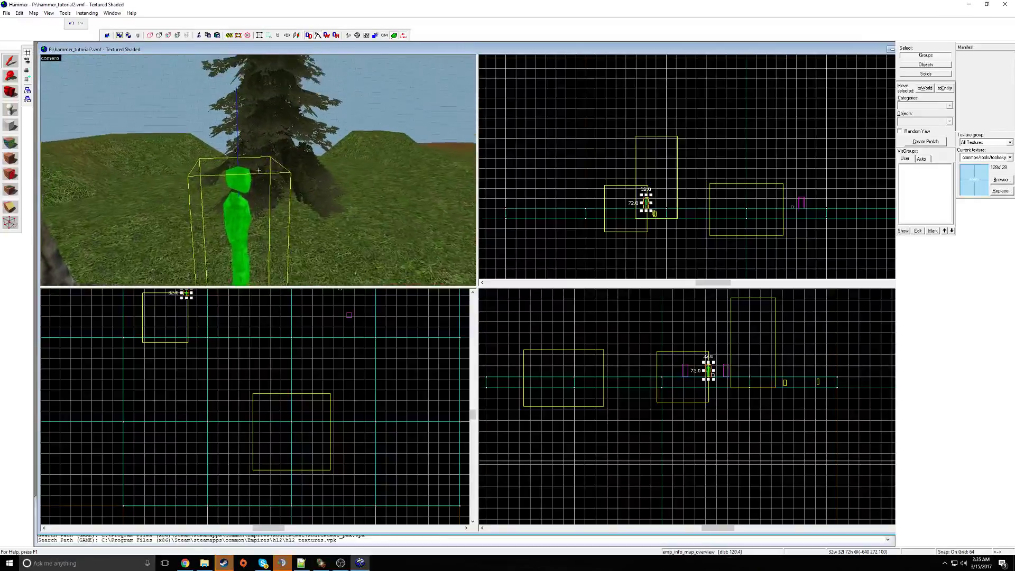
key("d")
key("s")
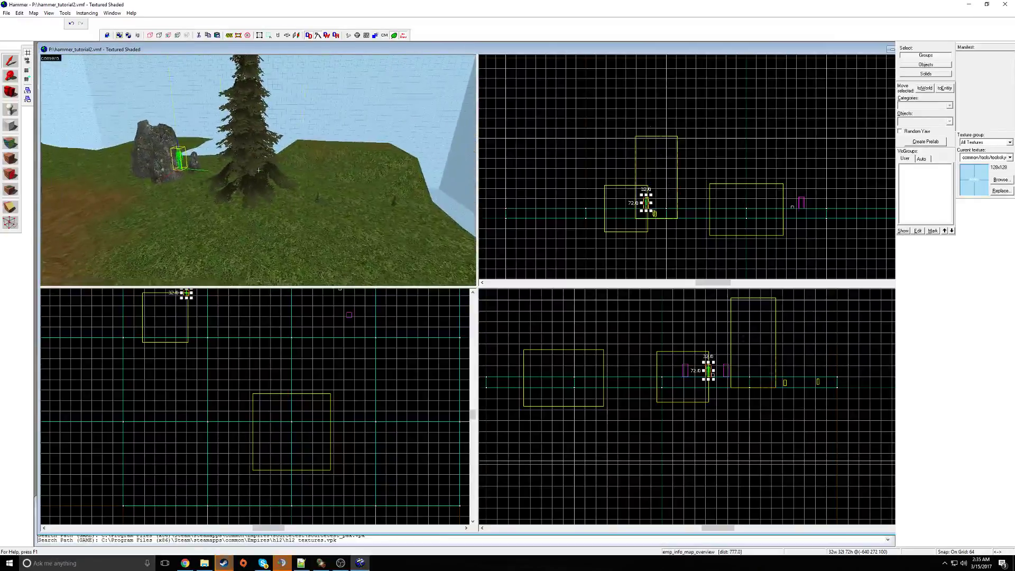
double_click(259, 170)
double_click(479, 267)
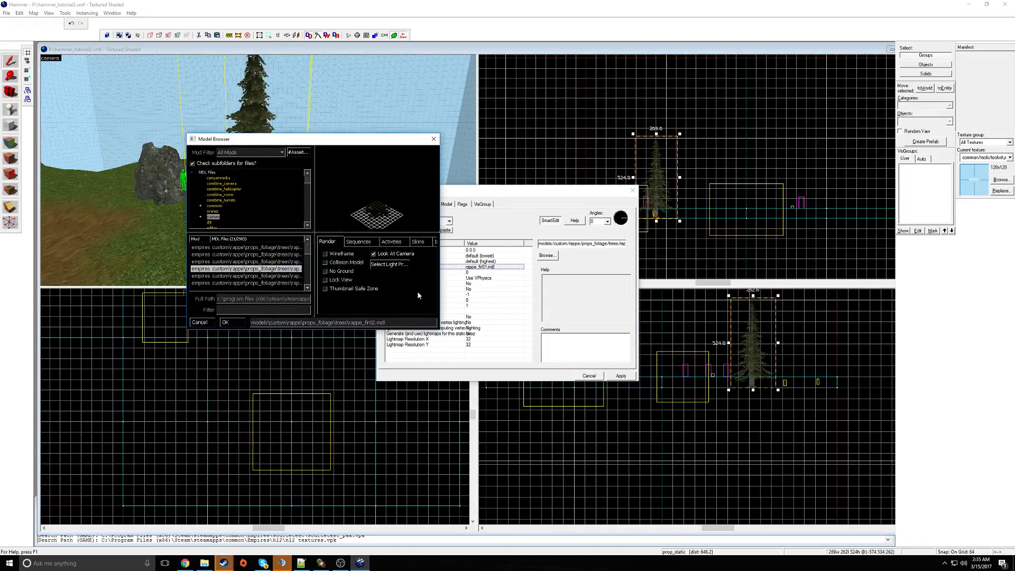
double_click(288, 269)
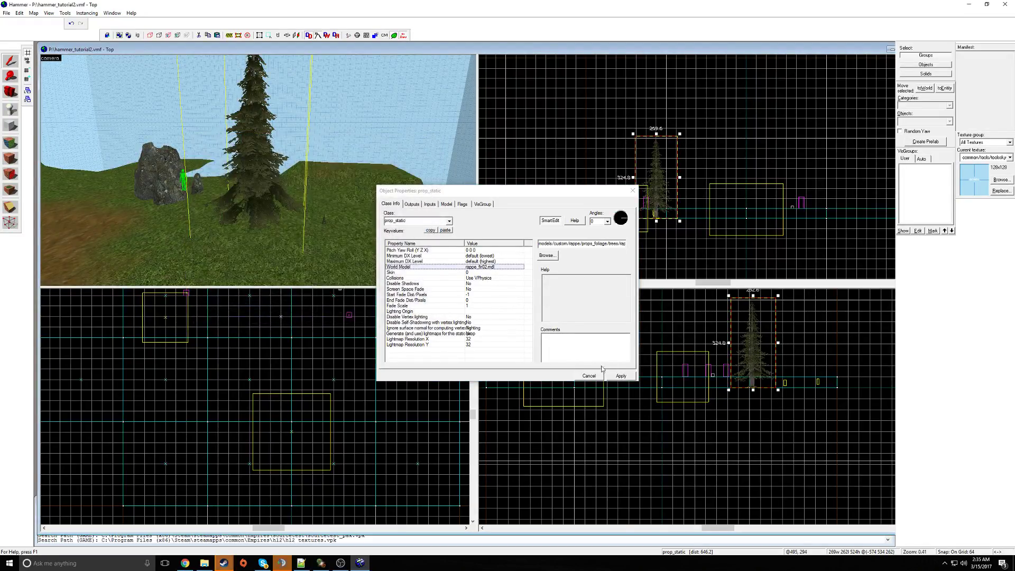
left_click(621, 376)
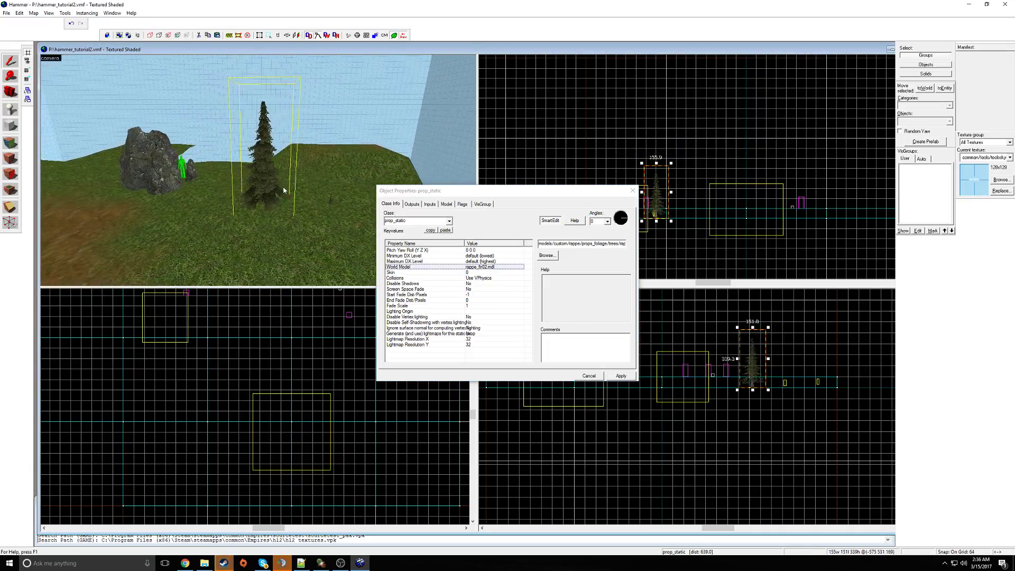
- Paste a copy of the rappe_fir02 tree beside it and set the copy's World Model to rappe_fir03.mdl
key("ctrl+v")
double_click(490, 268)
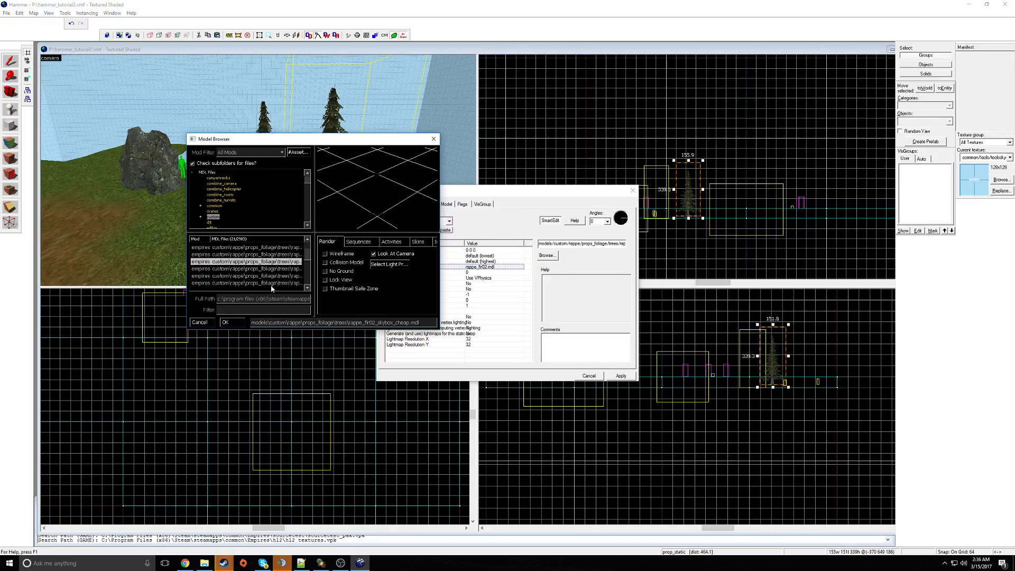
double_click(277, 271)
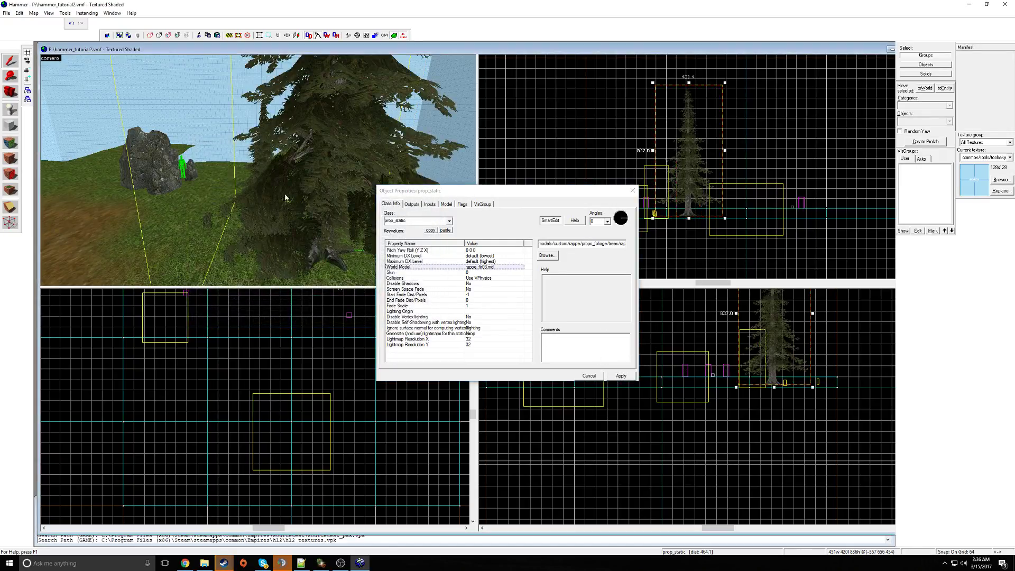
- Paste another fir behind the green player figure and rocks and set its World Model to rappe_fir01.mdl
key("w")
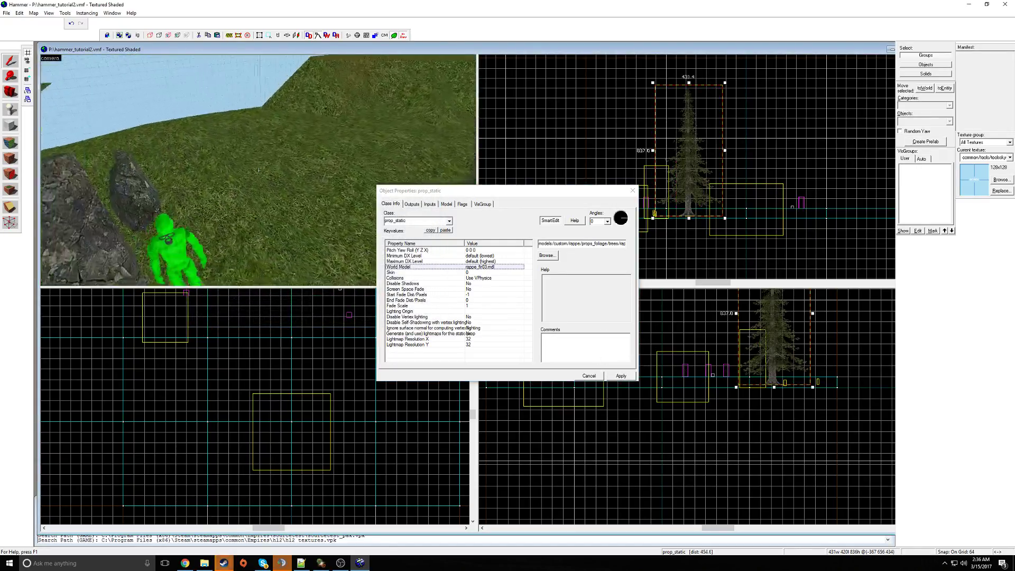
key("ctrl+v")
key("s")
key("z")
key("s")
left_click(552, 256)
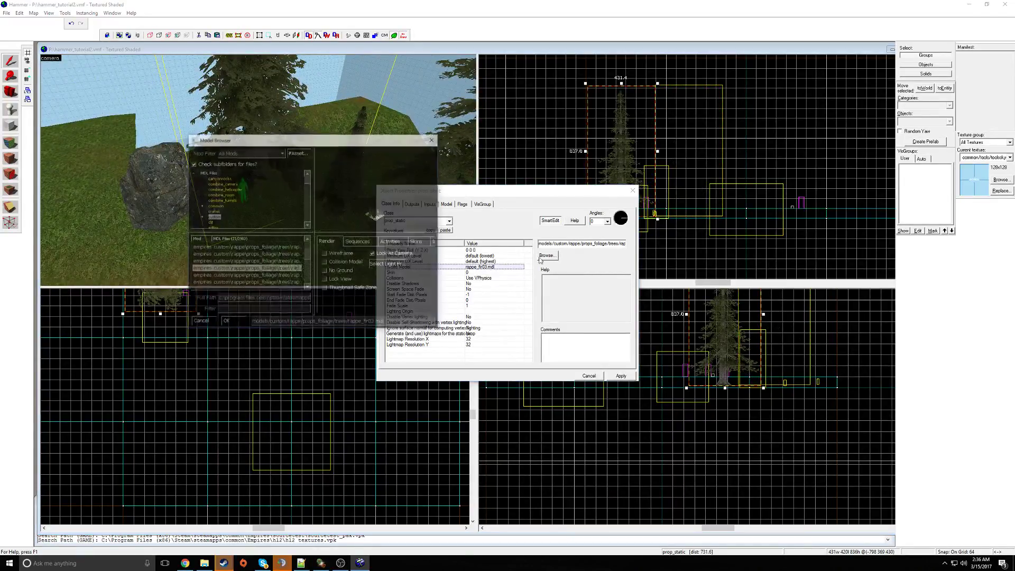
double_click(286, 251)
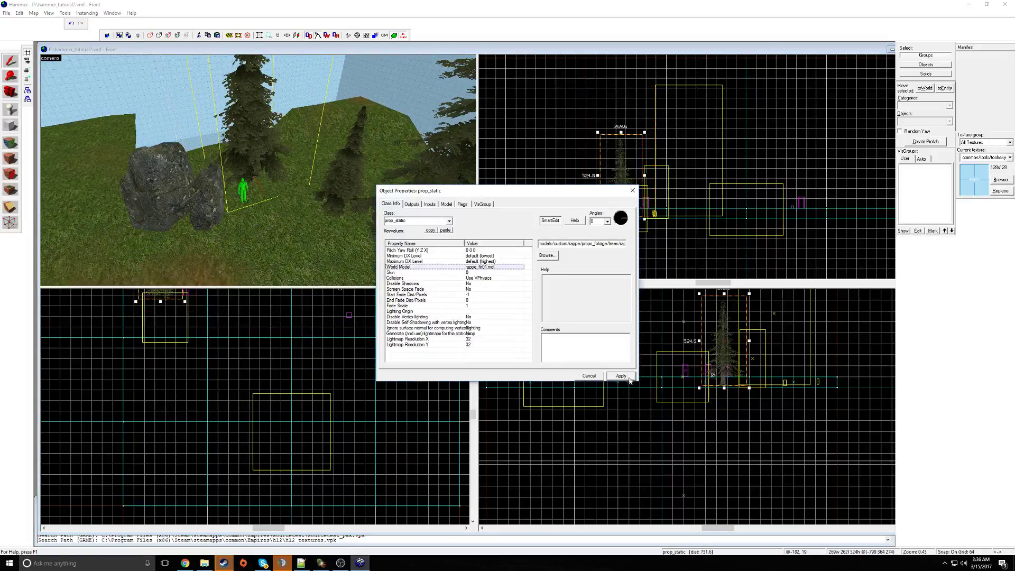
- Copy the small rappe_fir02 tree and paste duplicates of it among the larger firs
key("s")
key("z")
left_click(243, 178)
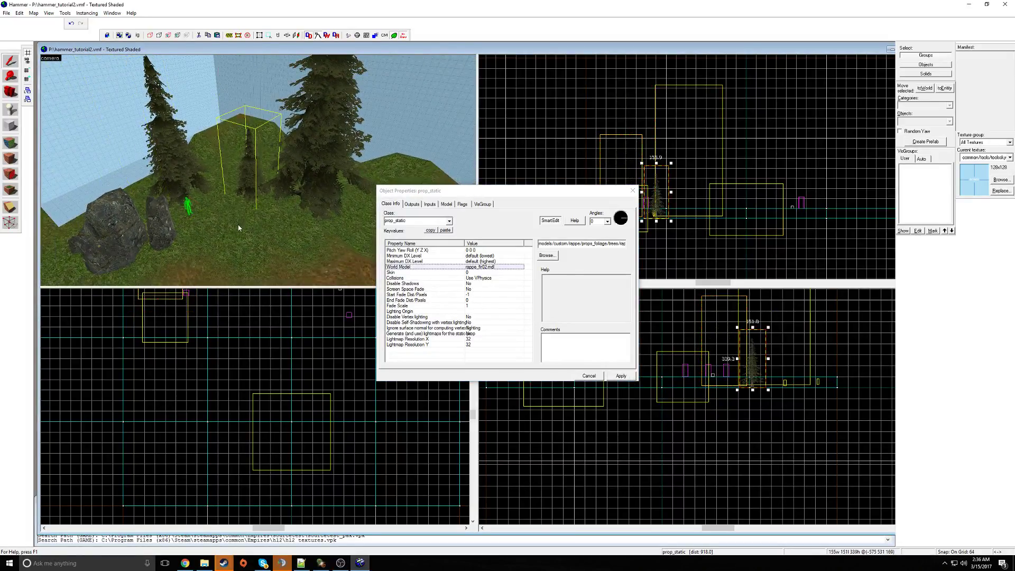
key("ctrl+v")
key("z")
key("w")
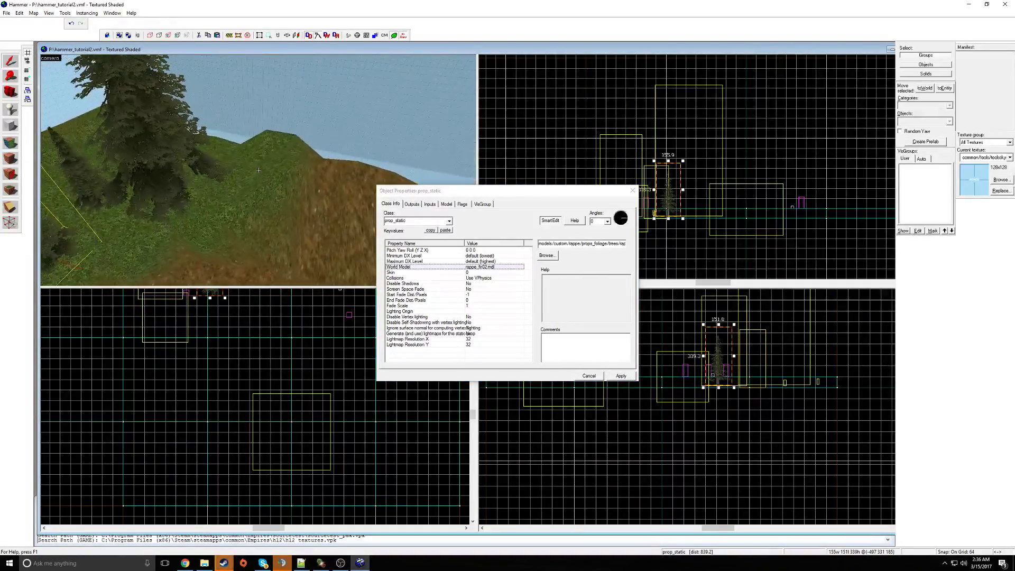
- Paste two copies of the rappe_fir03 tree, one in the grove and one by the tank, plus a rappe_fir01 copy near the tank
left_click(258, 170)
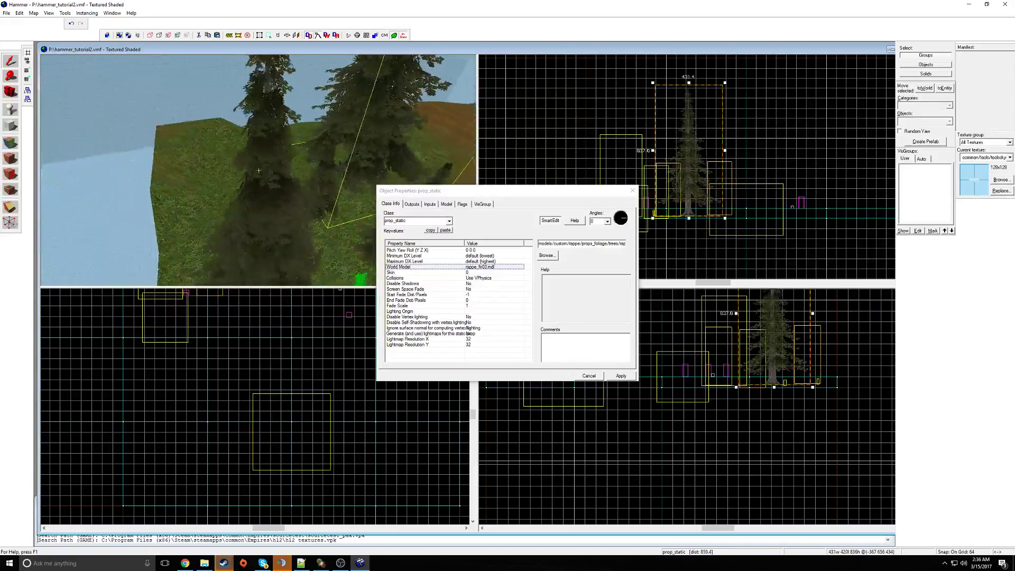
key("ctrl+v")
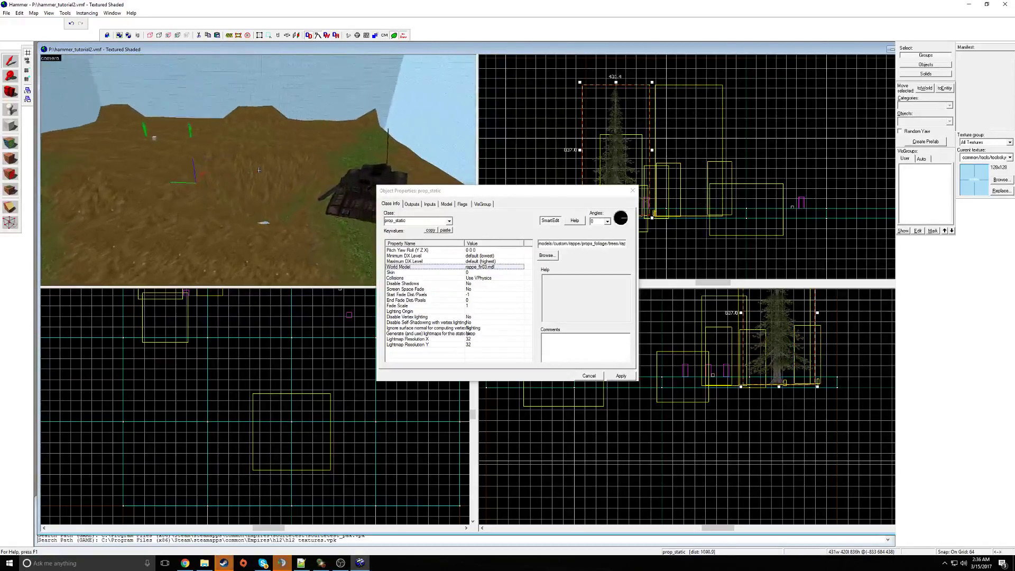
key("w")
key("ctrl+v")
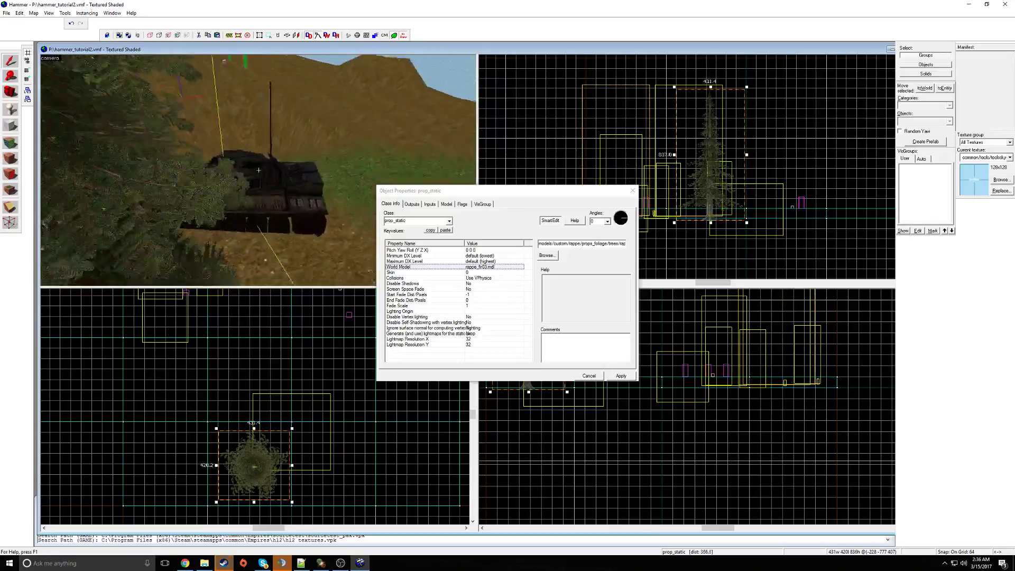
left_click(258, 170)
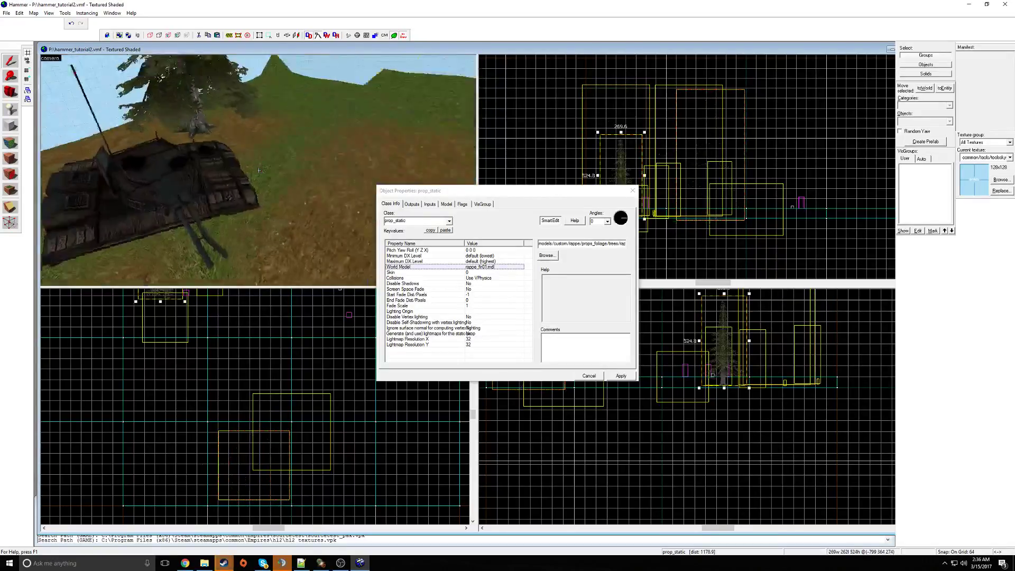
key("ctrl+v")
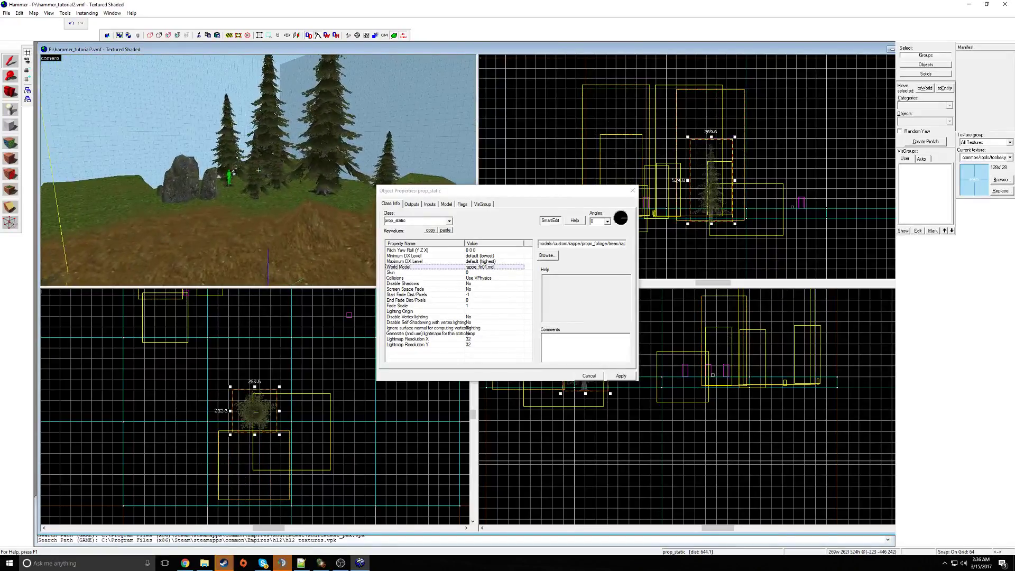
- Paste small rappe_fir02 copies and a large rappe_fir03 copy together on the bare slope by the tank
left_click(258, 169)
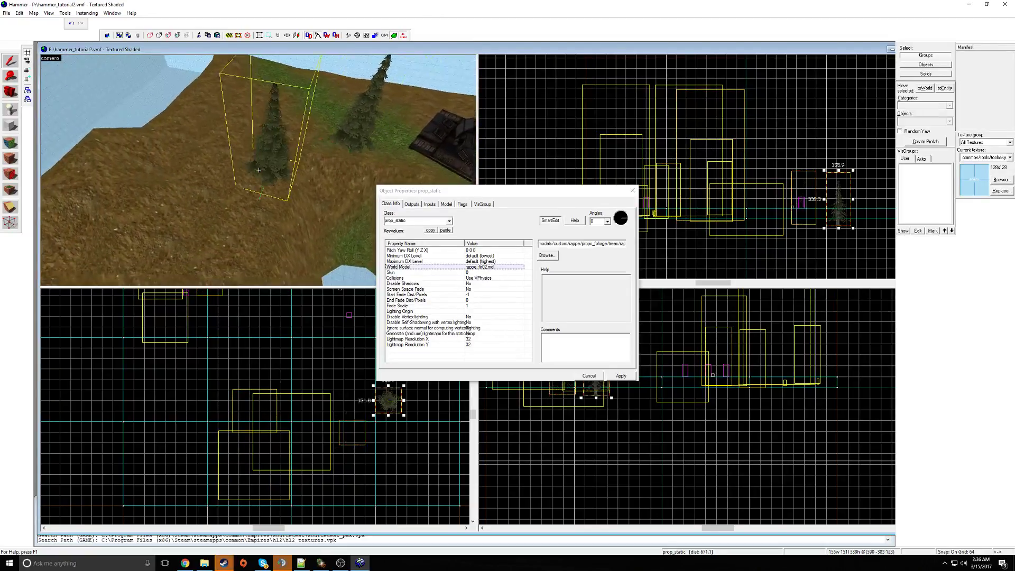
left_click(258, 169)
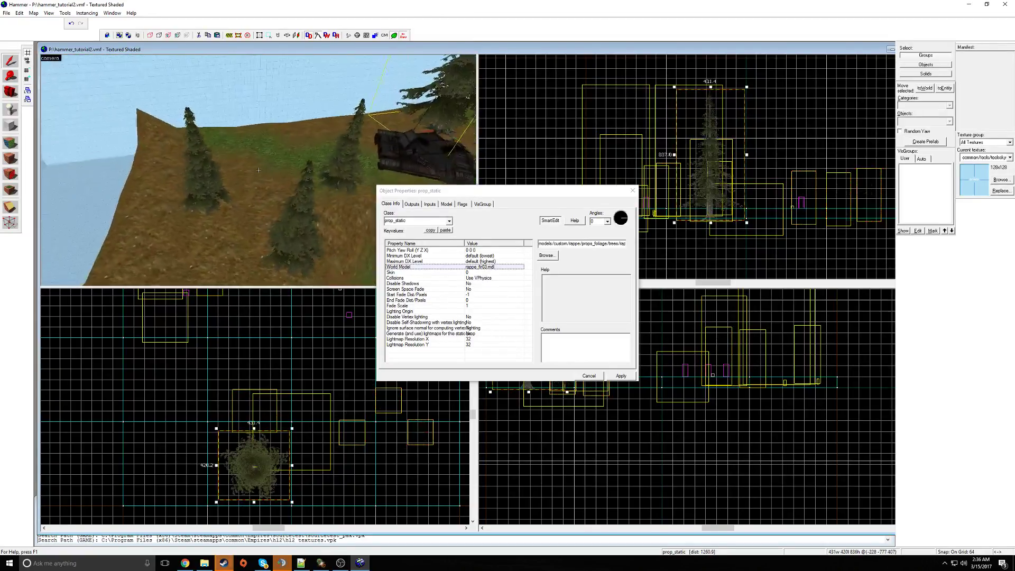
left_click(259, 170)
key("w")
key("z")
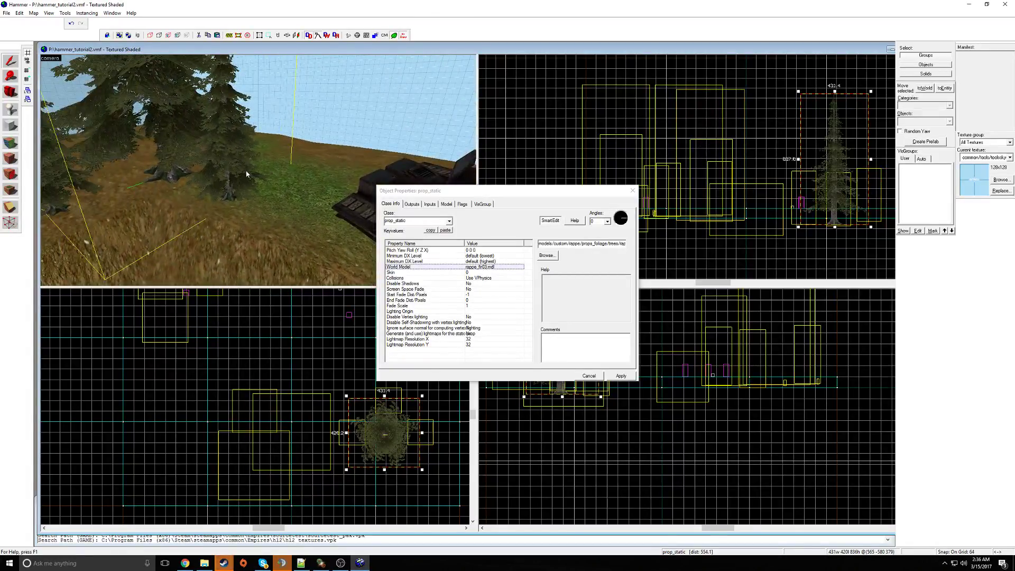
- Paste another small rappe_fir02 copy beside the tank and rotate it so the tree lies toppled over against the tank
left_click(246, 174)
key("z")
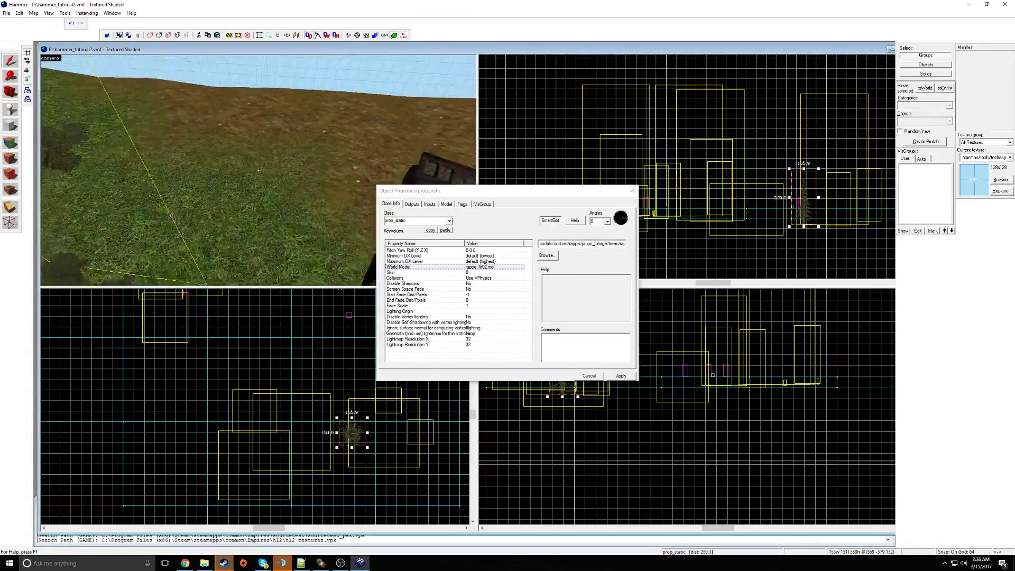
left_click(258, 169)
key("z")
left_click(794, 211)
left_click_drag(773, 173, 713, 183)
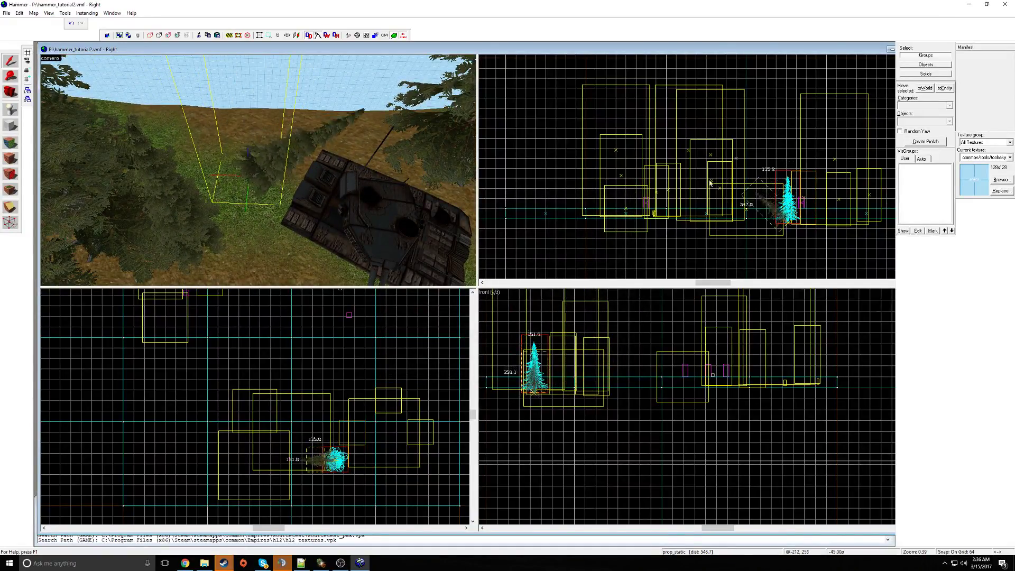
left_click_drag(447, 281, 423, 298)
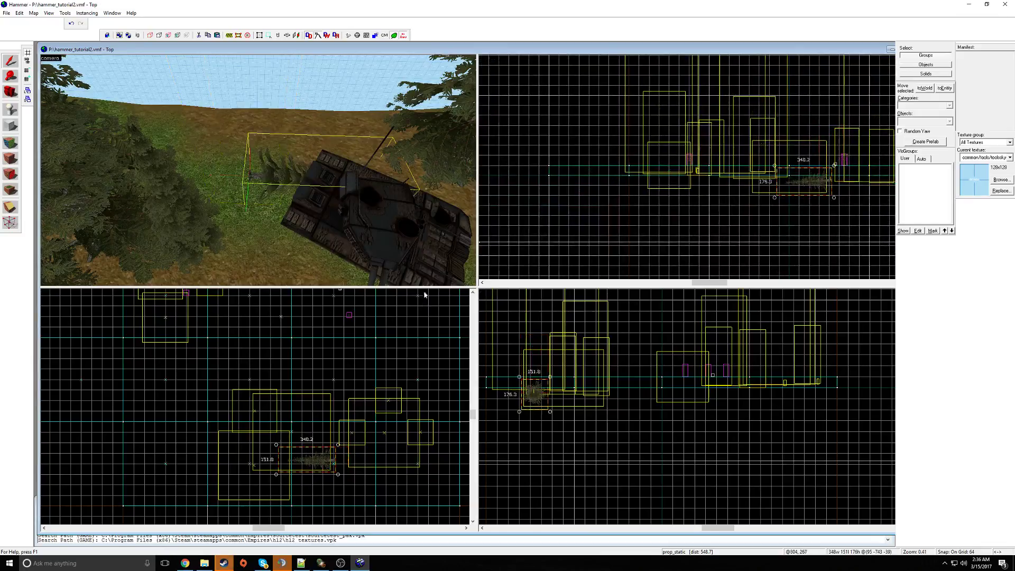
key("z")
key("a")
key("w")
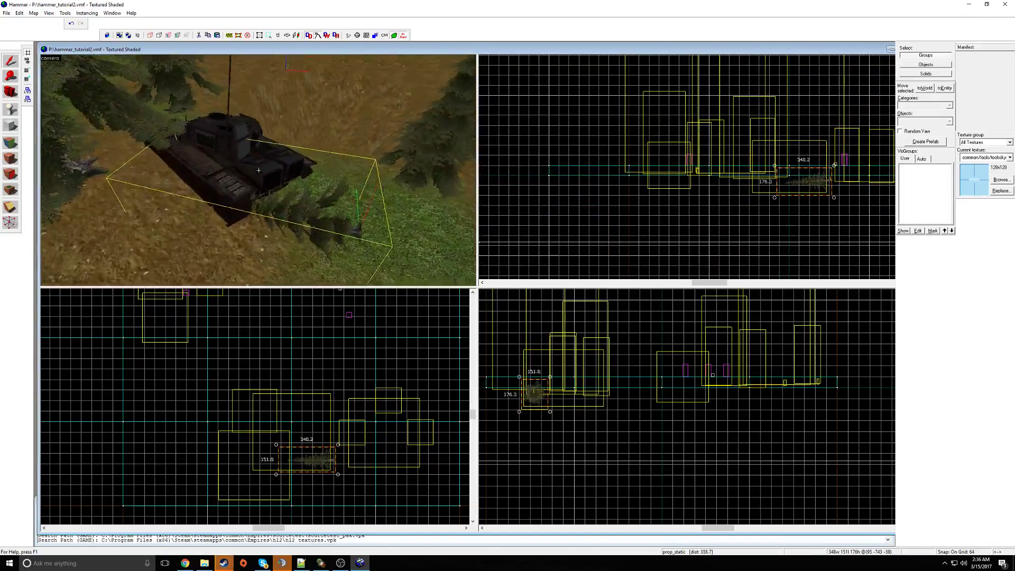
key("d")
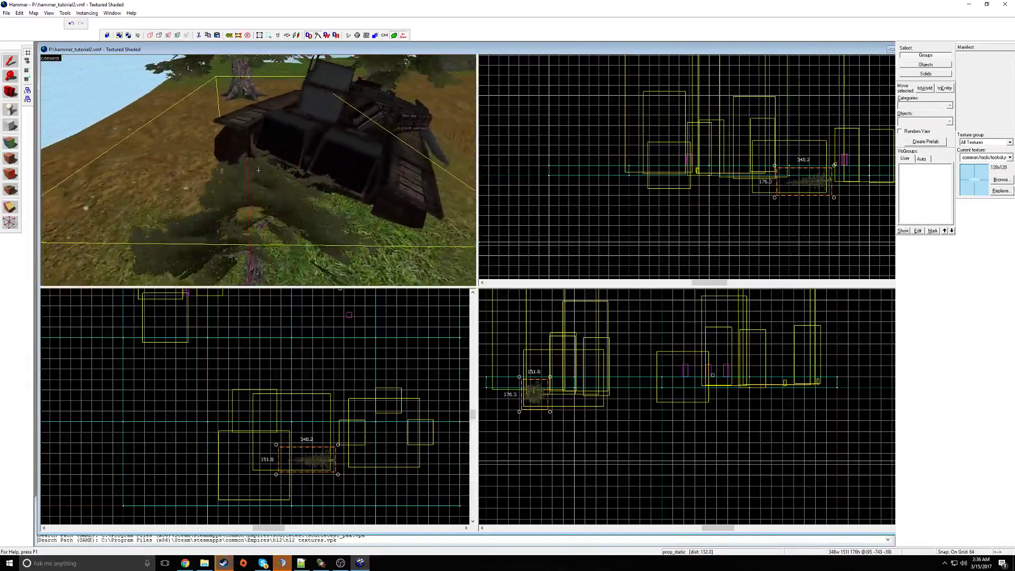
- Scatter several copies of the small rappe_fir02 tree across the clearing between the tank and the green player figures
key("d")
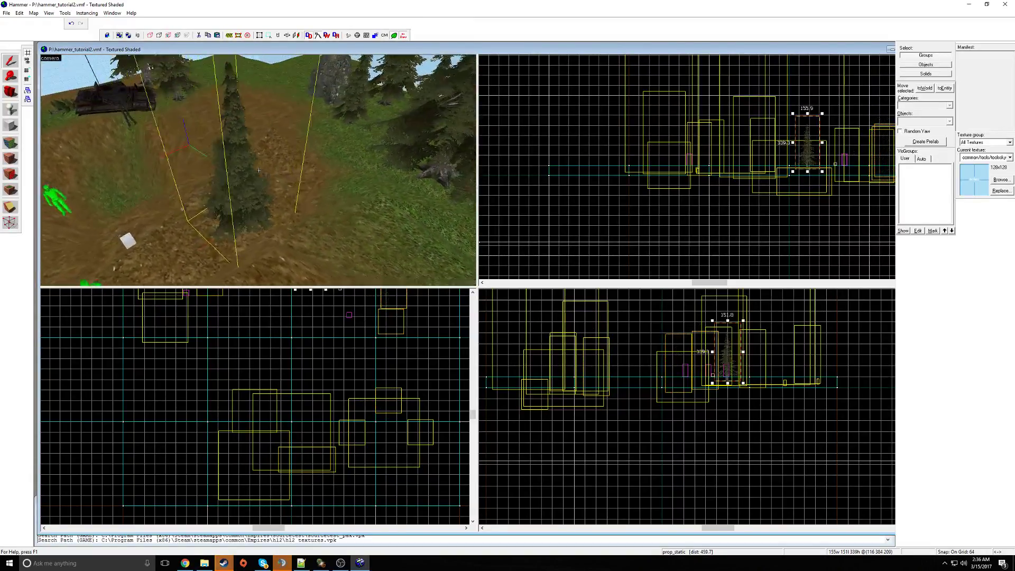
left_click(259, 170)
left_click(258, 170)
left_click(259, 169)
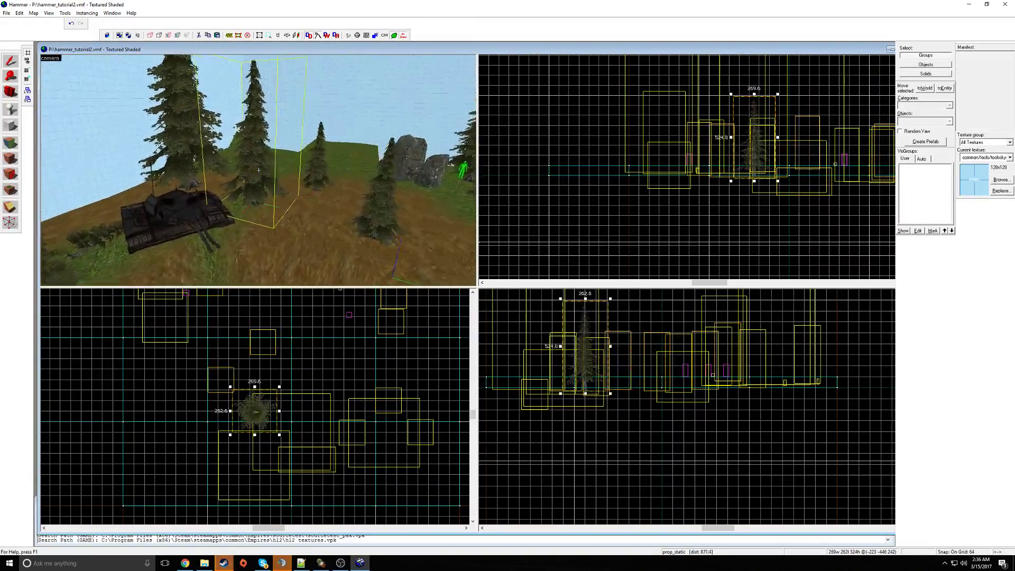
- Paste a rappe_fir01 copy by the player figures and a large rappe_fir03 copy among the small firs in the clearing
left_click(259, 170)
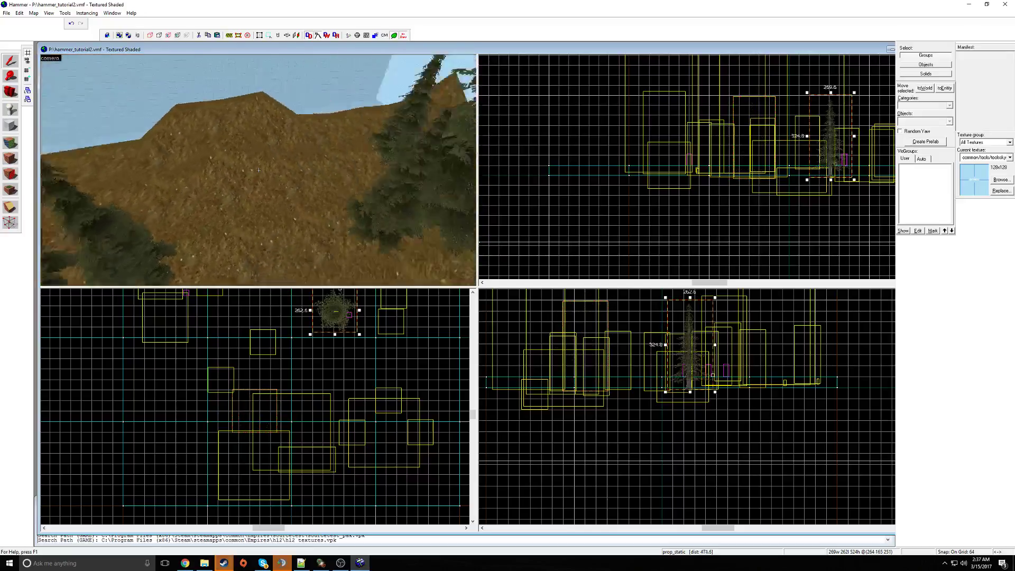
left_click(258, 170)
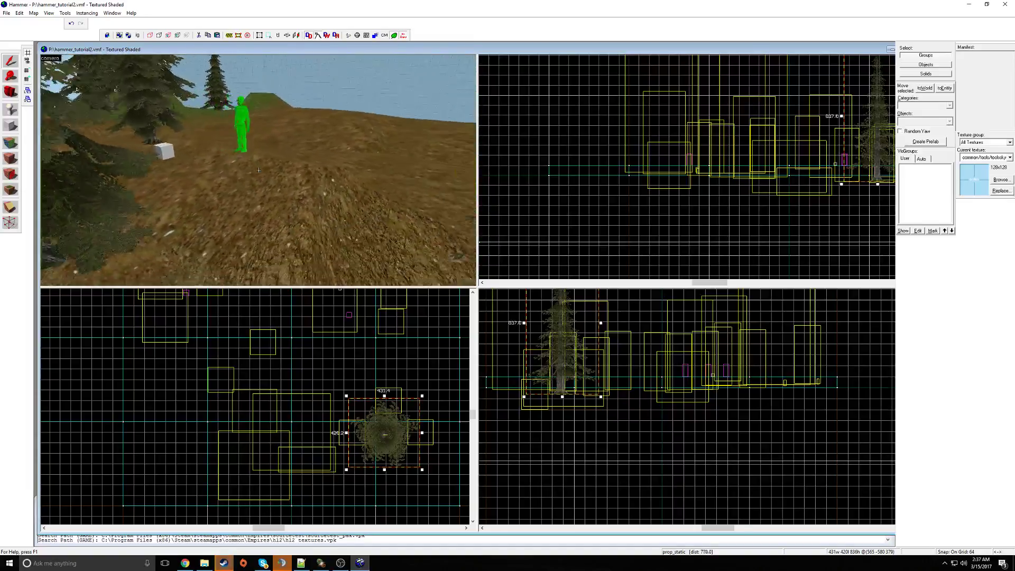
left_click(259, 169)
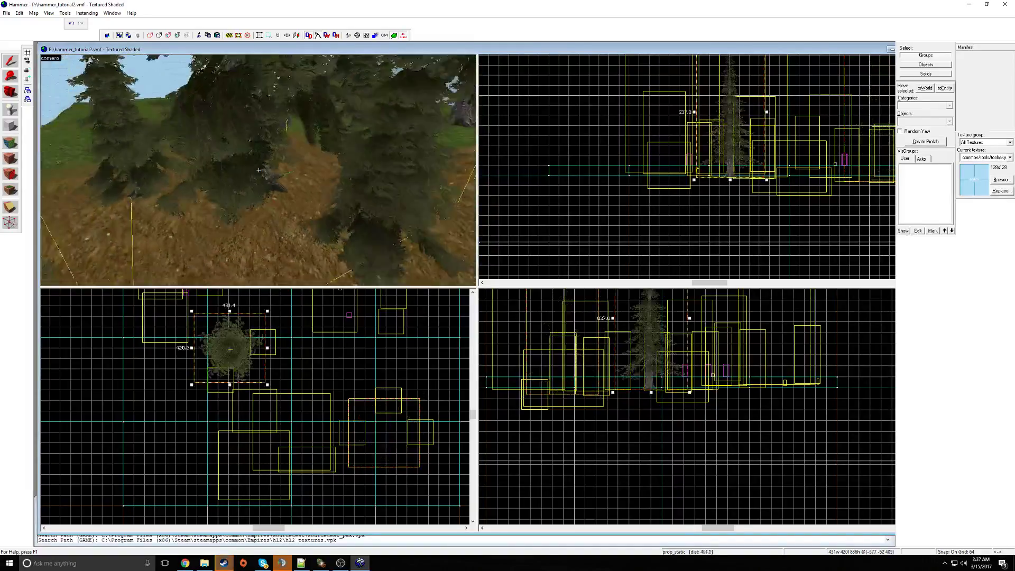
- Paste a copy of the rock cluster on the bare slope across from the original and lower it into the ground
left_click(258, 169)
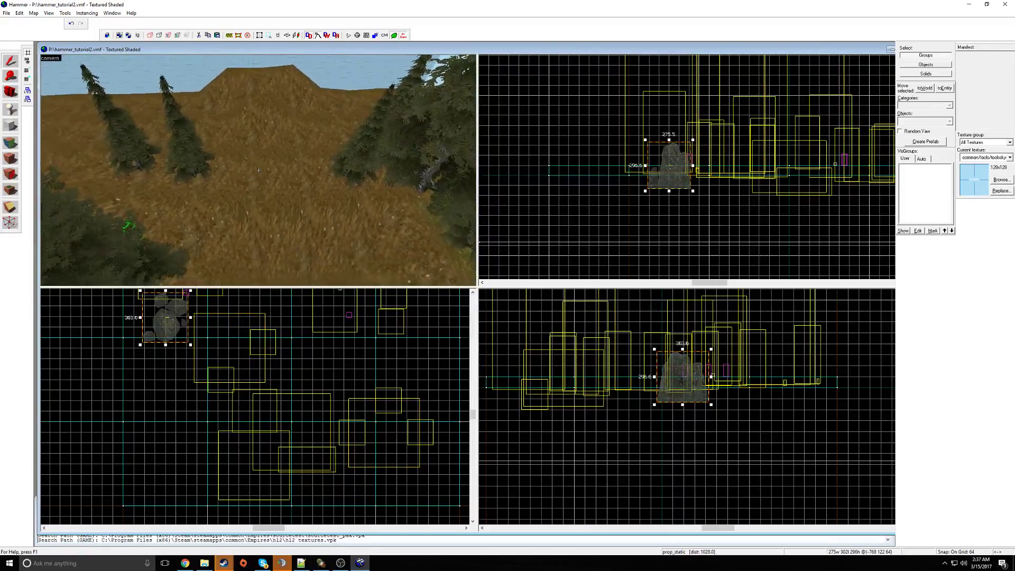
left_click(258, 170)
mouse_move(870, 166)
left_mouse_down()
mouse_move(855, 172)
mouse_move(875, 179)
left_mouse_up()
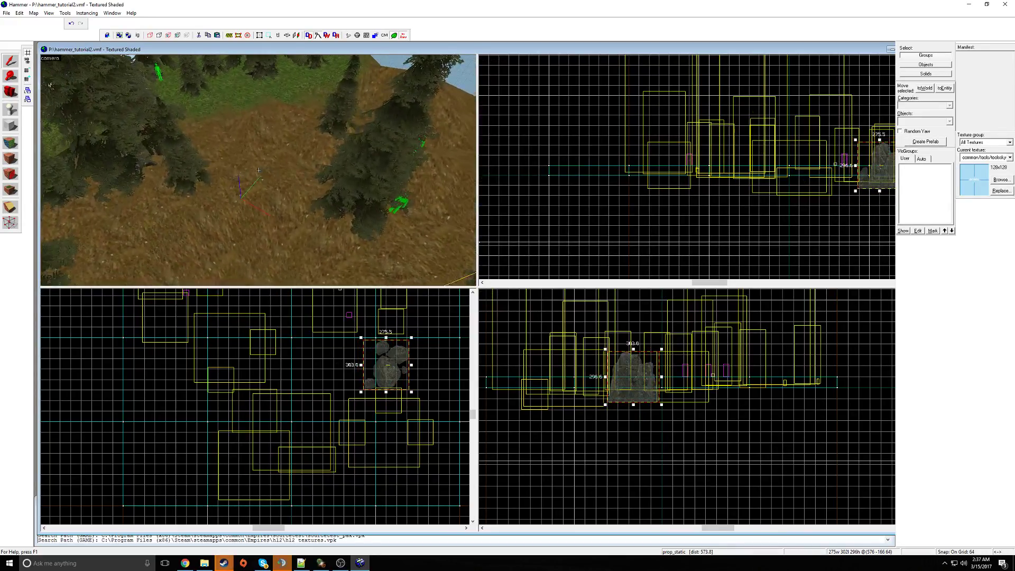
- Paste another rock cluster in the middle of the clearing and set its World Model to rockcliff_cluster03c.mdl
key("ctrl+v")
double_click(258, 170)
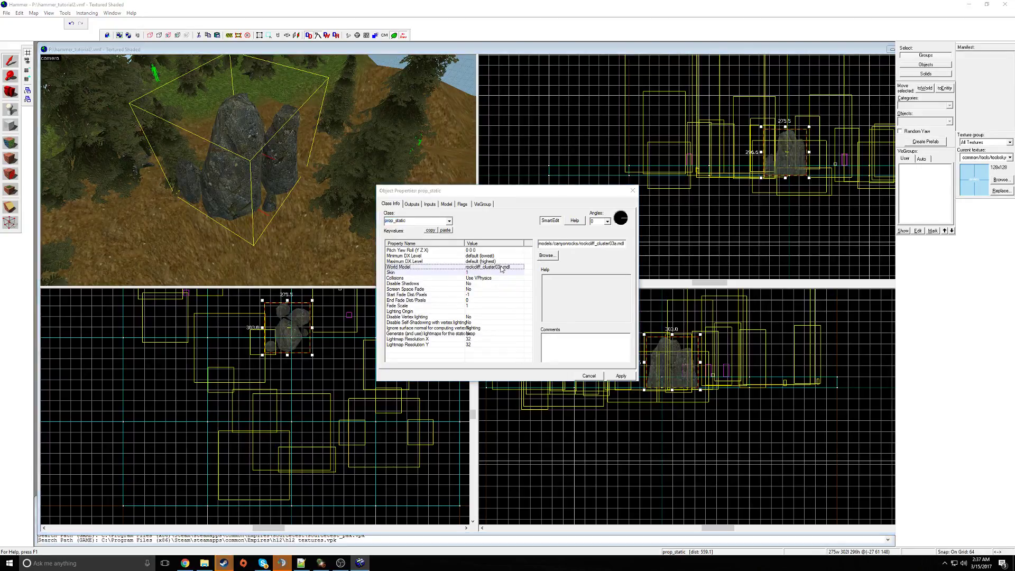
left_click(218, 178)
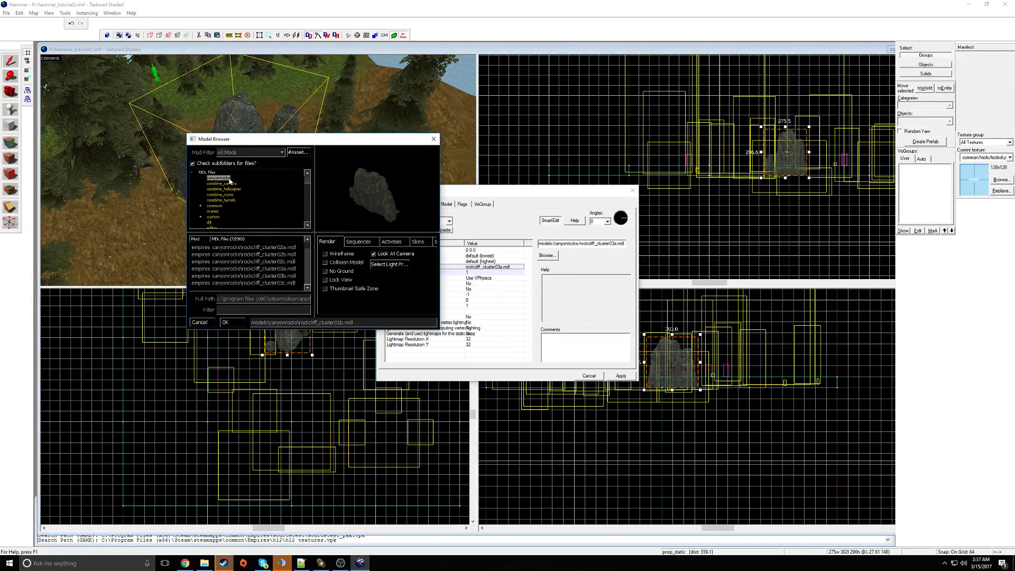
left_click(273, 269)
left_click(273, 277)
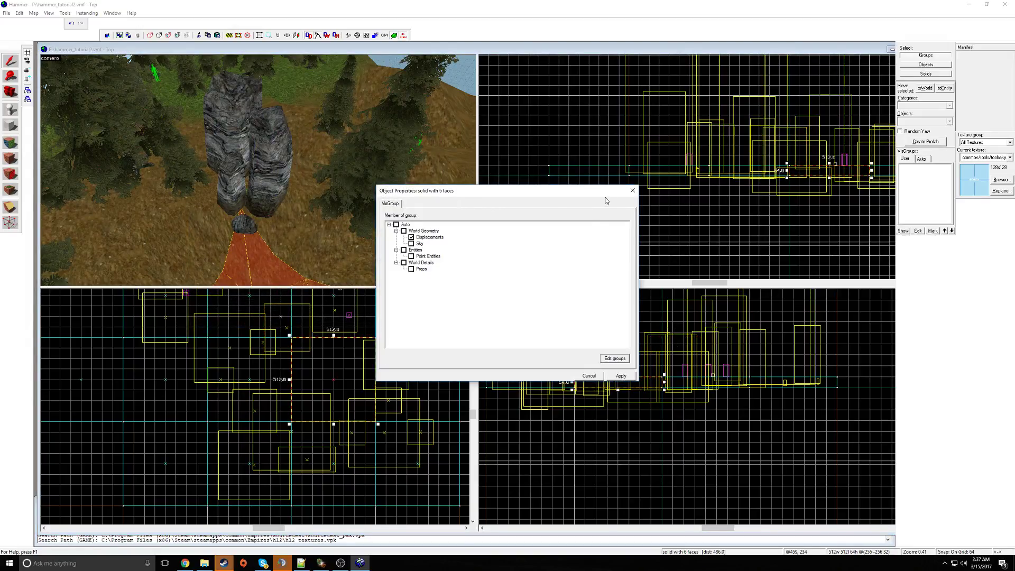
left_click(633, 190)
- Set the central rock cluster's Skin to 1 and sink the rocks lower into the ground
double_click(235, 127)
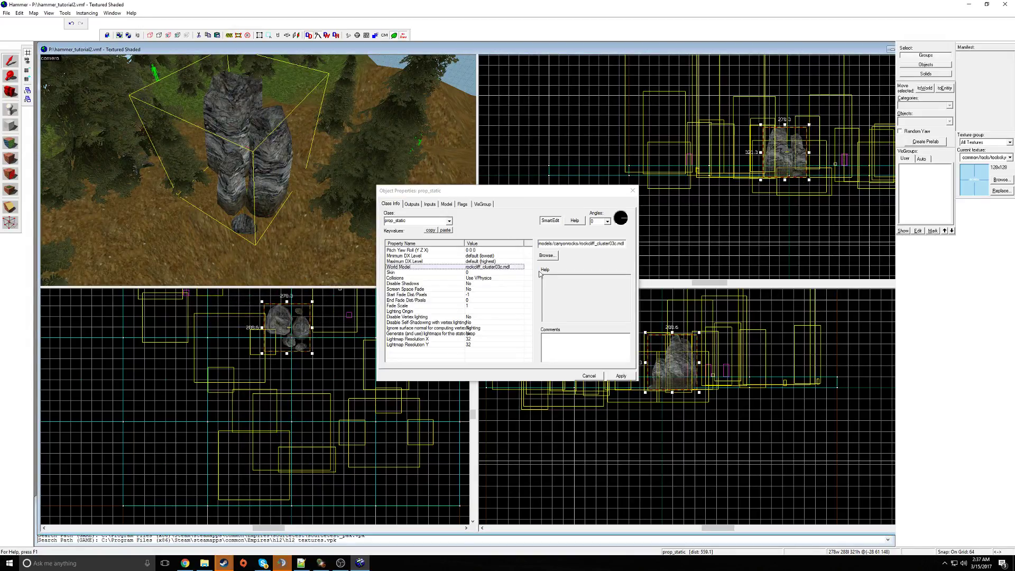
left_click(508, 272)
left_click_drag(551, 245, 529, 247)
type("1")
left_click(626, 377)
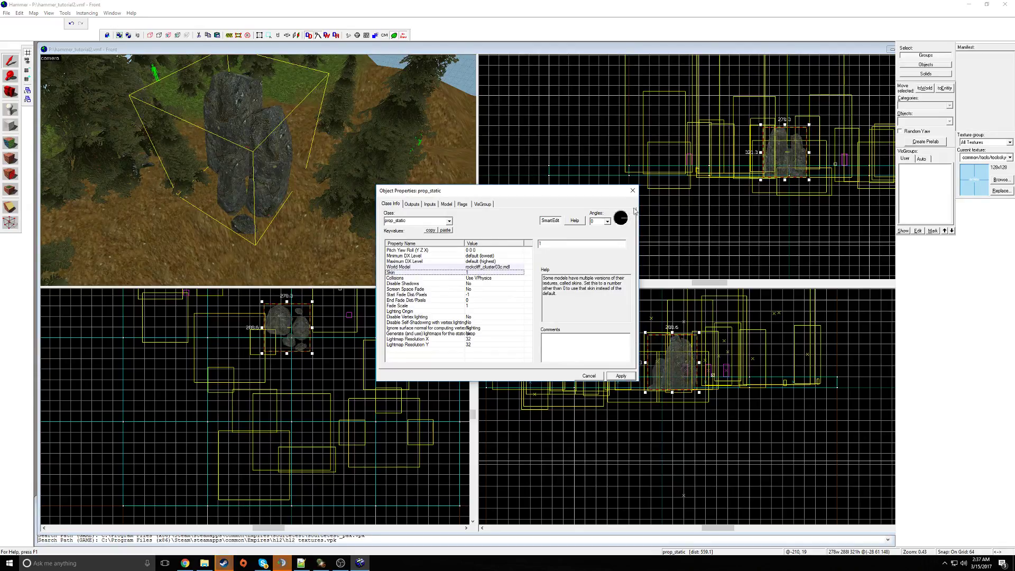
left_click(633, 191)
left_click_drag(773, 179, 773, 179)
key("z")
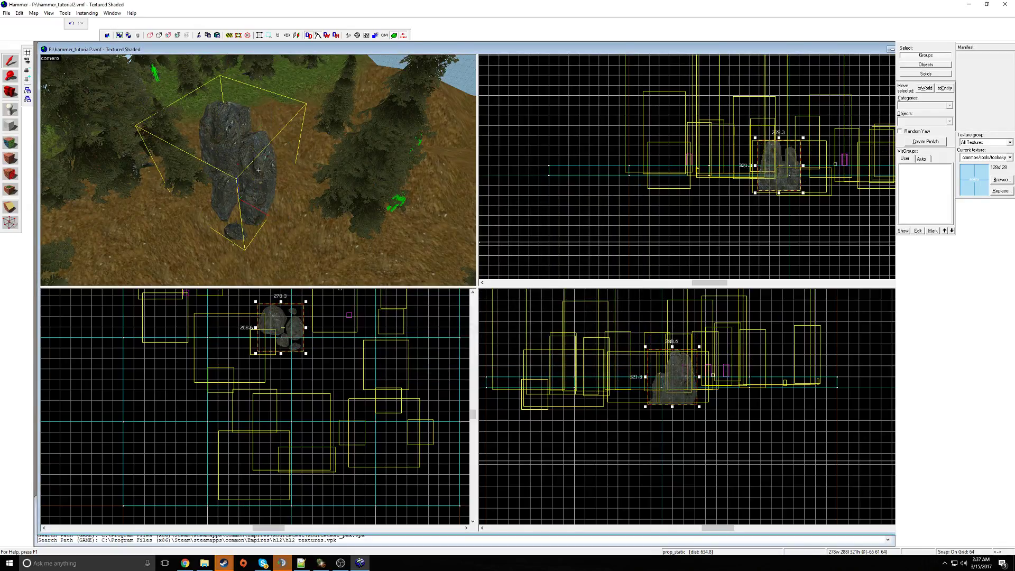
- Examine the overall arrangement of firs, rocks and tank from several sides of the map
key("s")
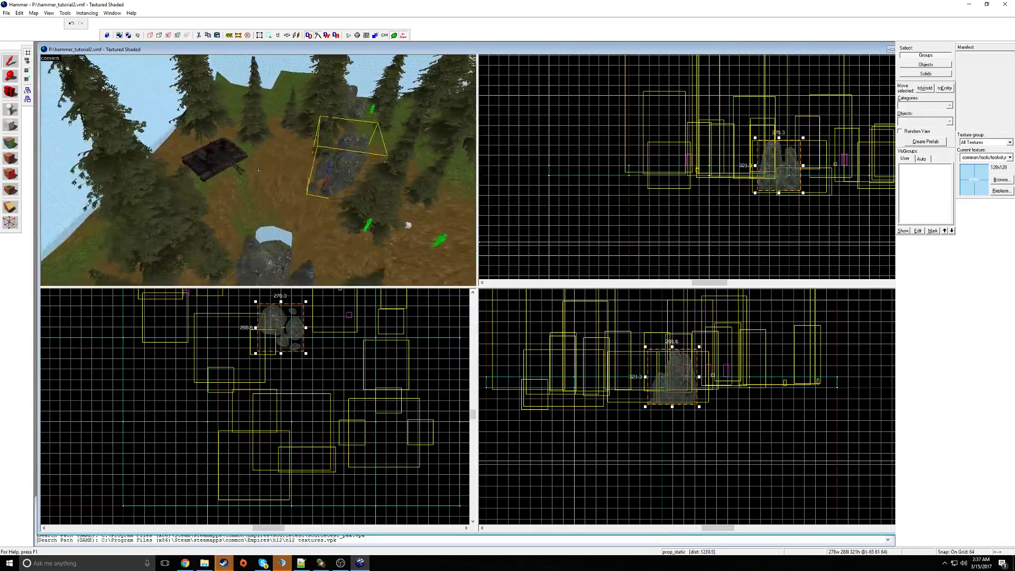
key("s")
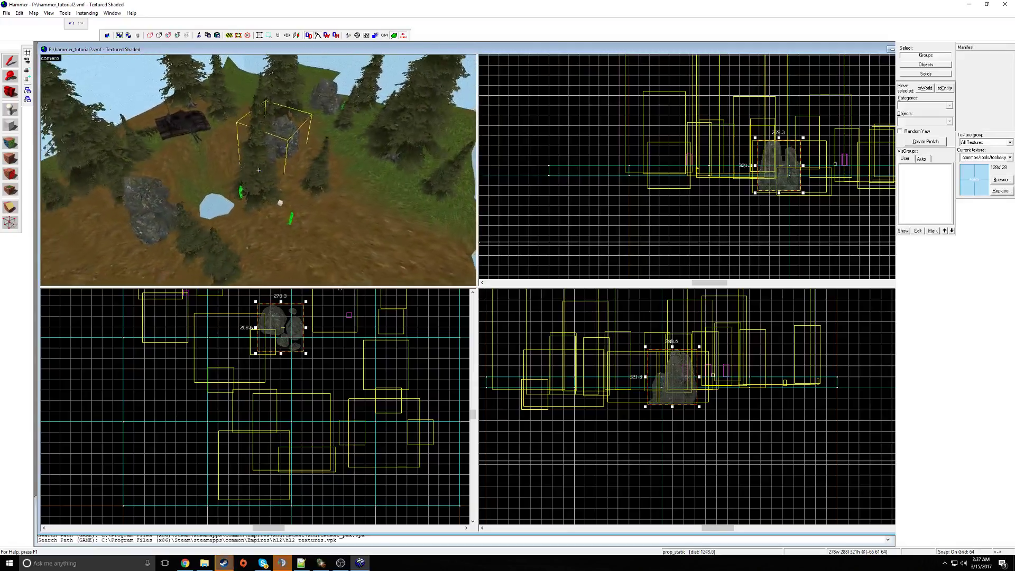
key("w")
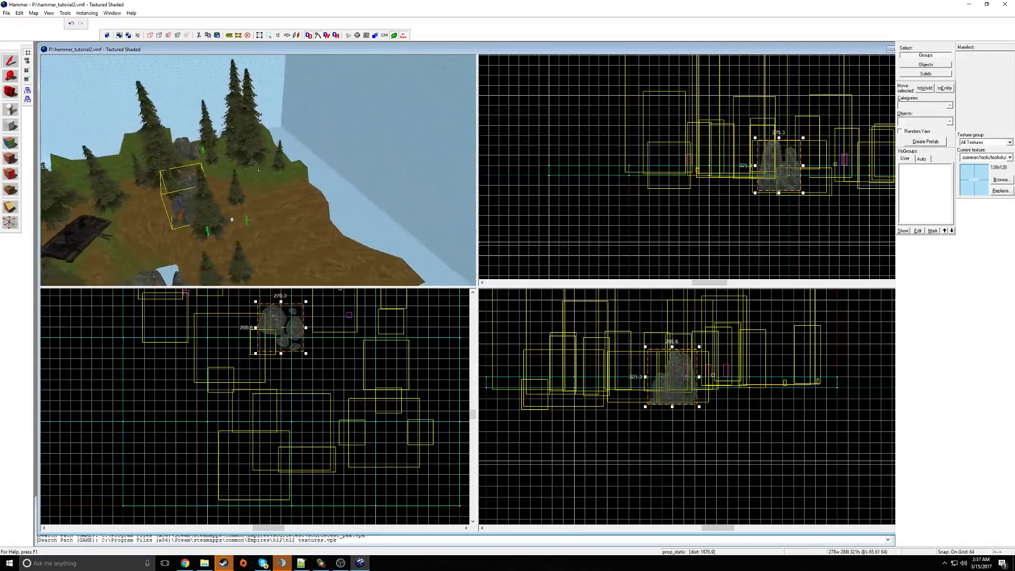
key("a")
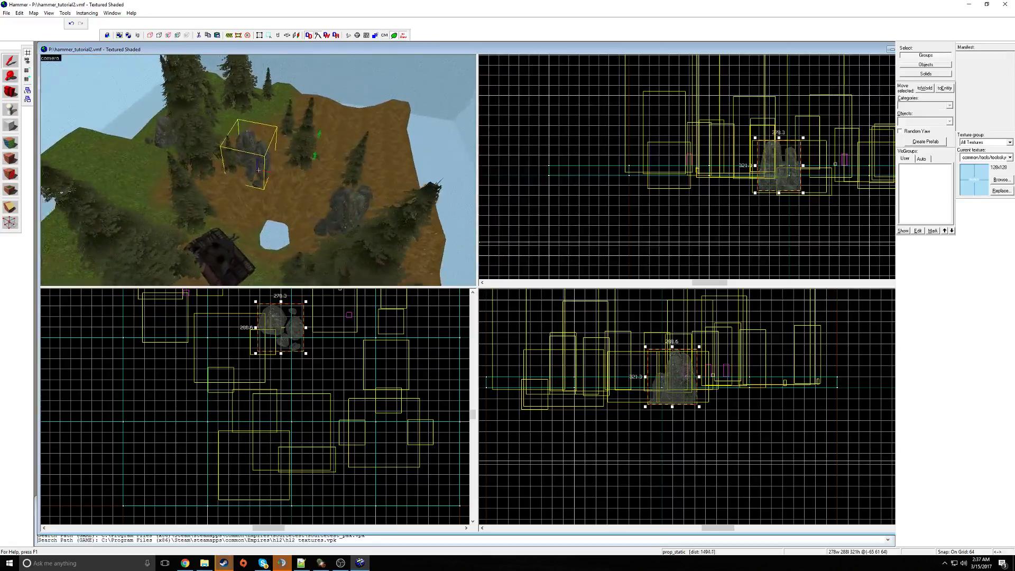
key("d")
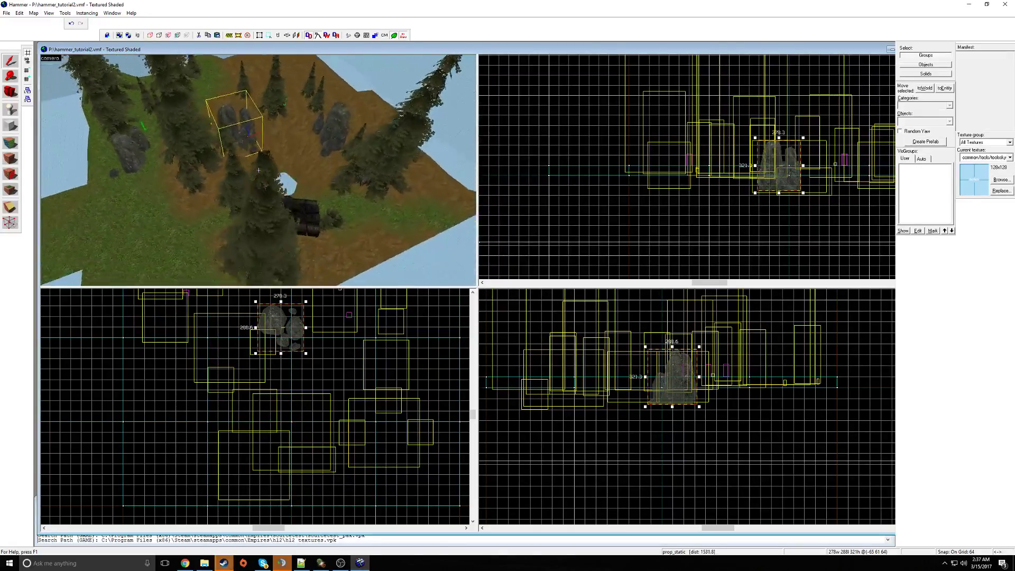
key("w")
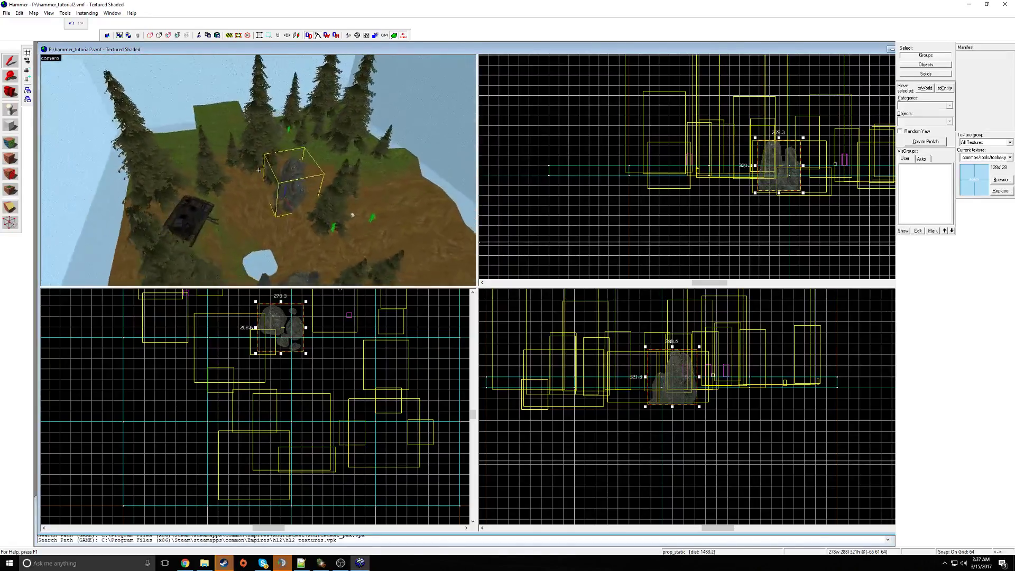
key("w")
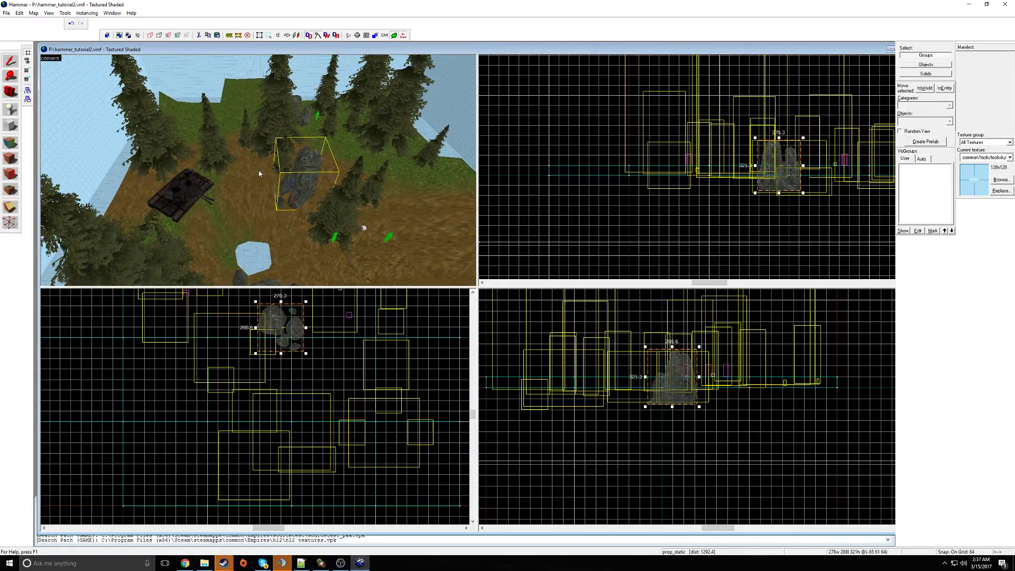
key("w")
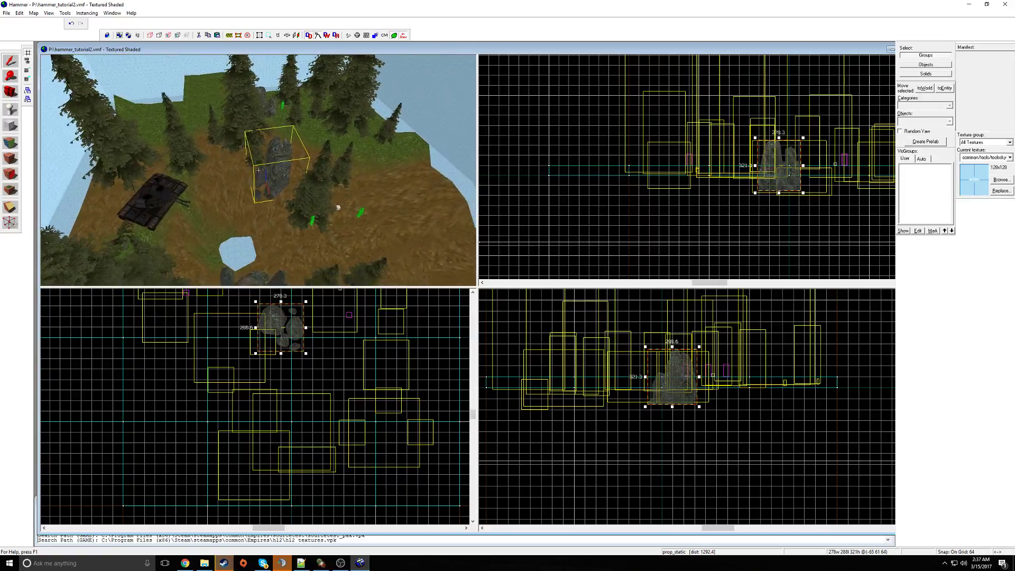
- Compile the map with normal BSP, fast VIS and fast RAD, and close the compile log
key("F9")
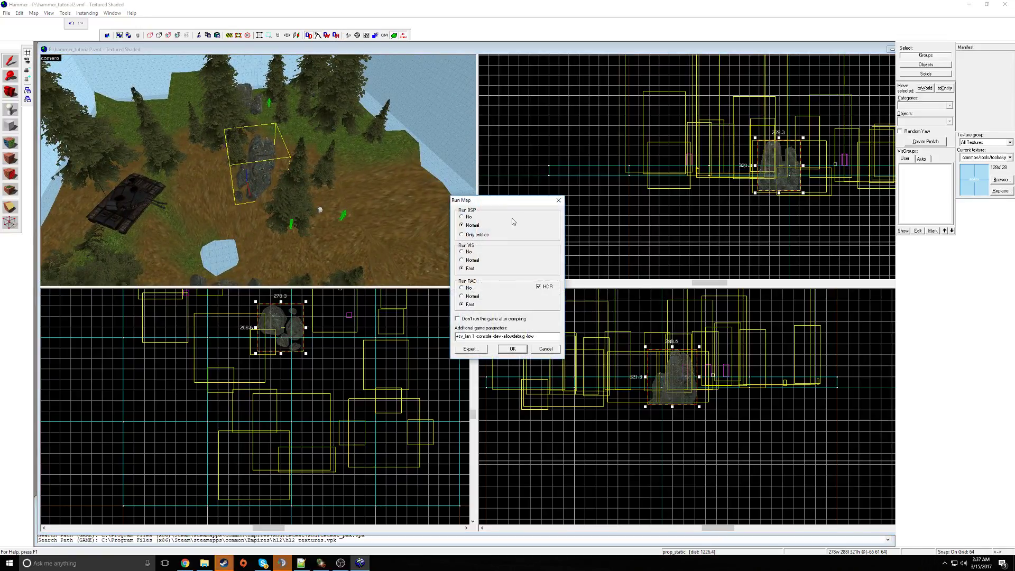
left_click(511, 346)
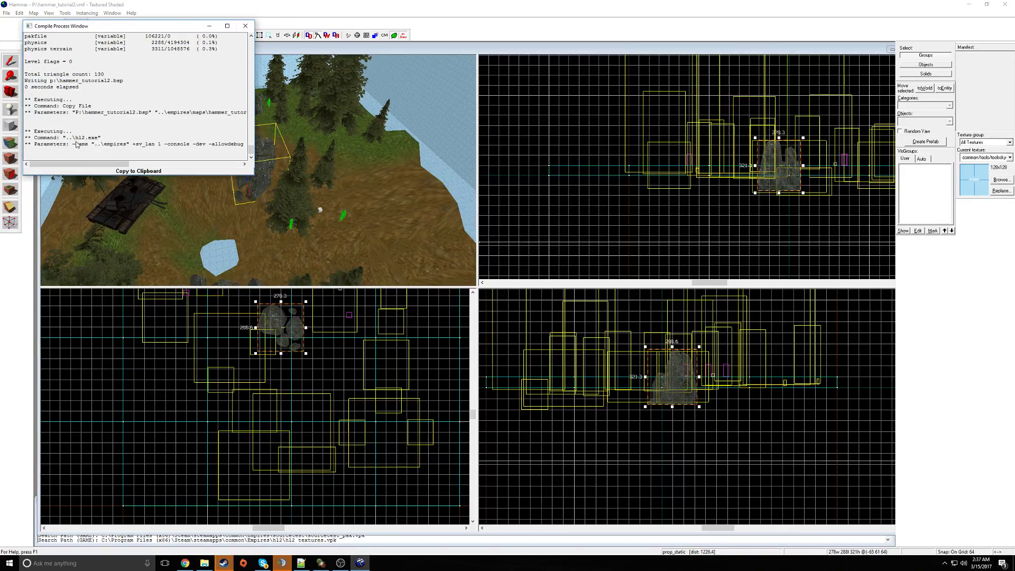
left_click(246, 25)
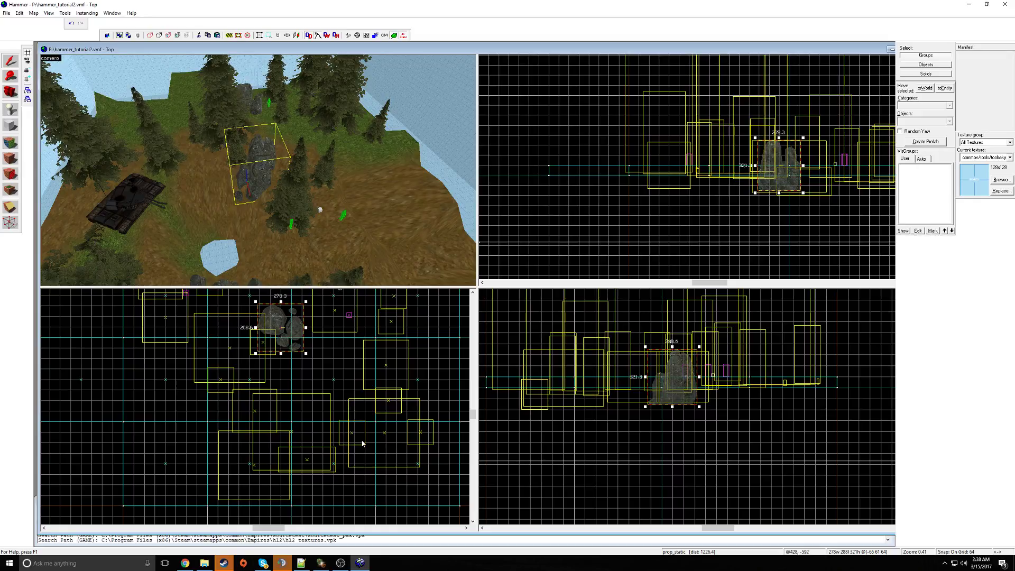
- Switch to Steam and launch Empires from the game library
mouse_move(224, 563)
left_click(271, 529)
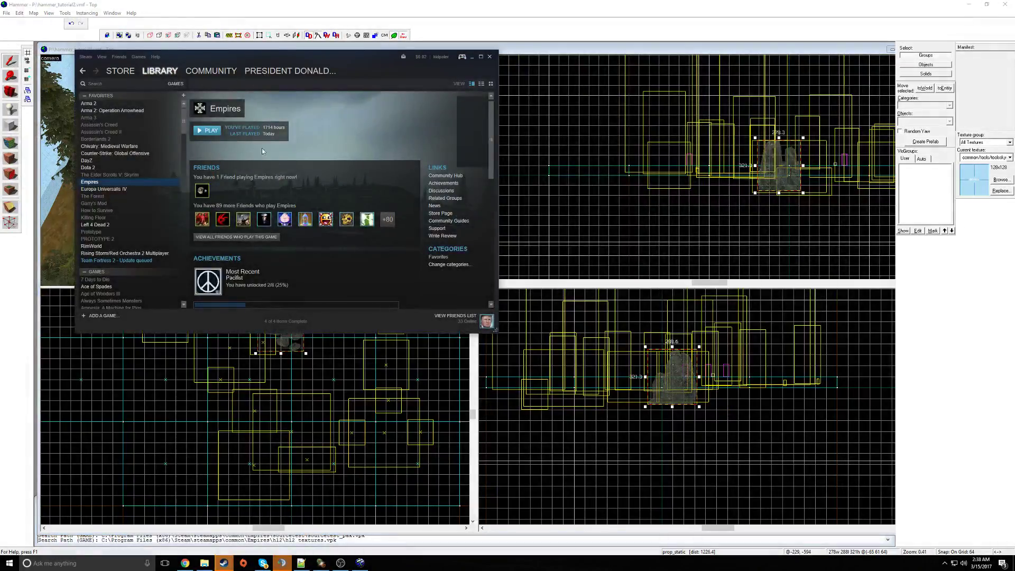
double_click(117, 181)
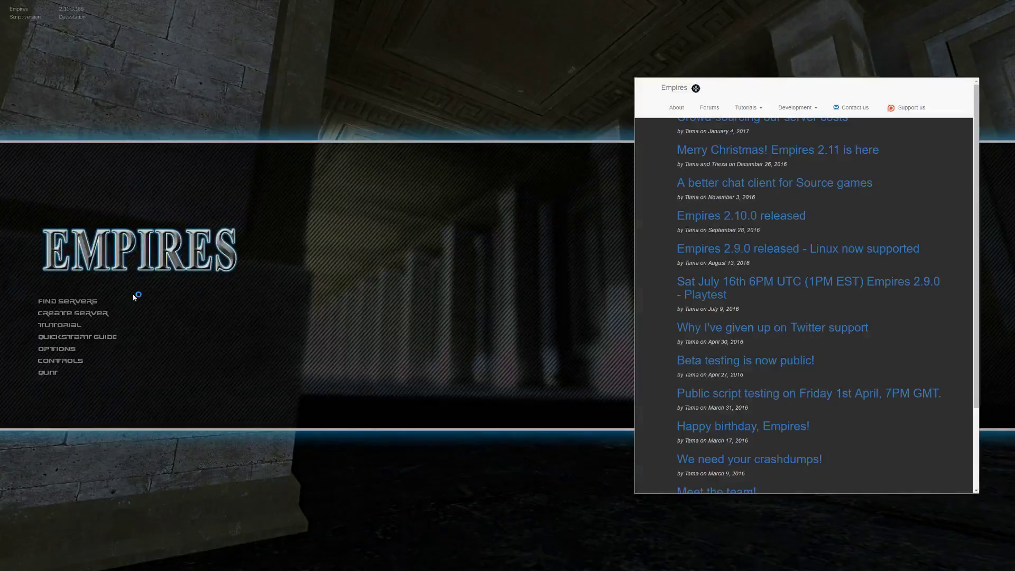
left_click(88, 313)
left_click(530, 230)
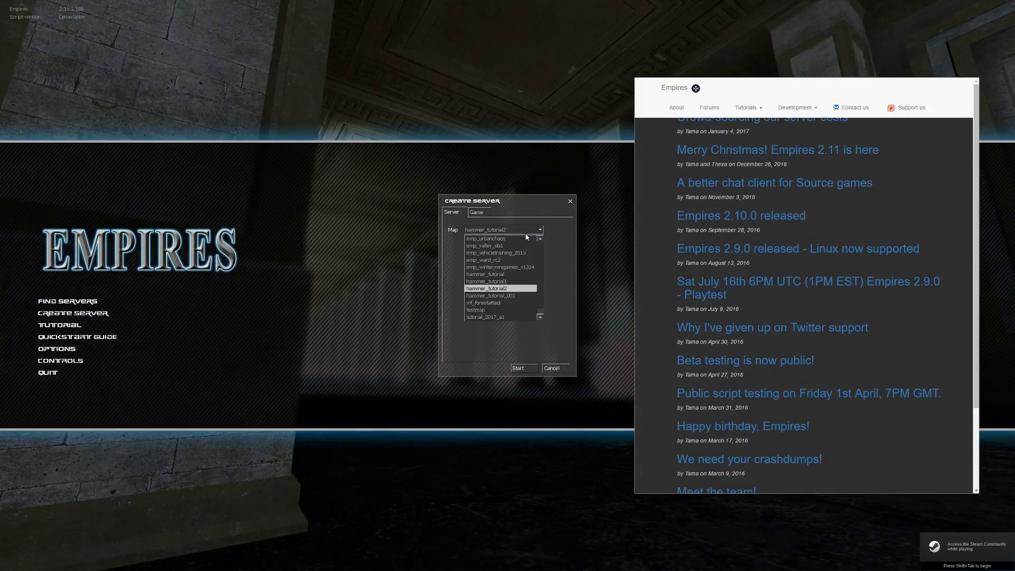
left_click(575, 199)
left_click(570, 200)
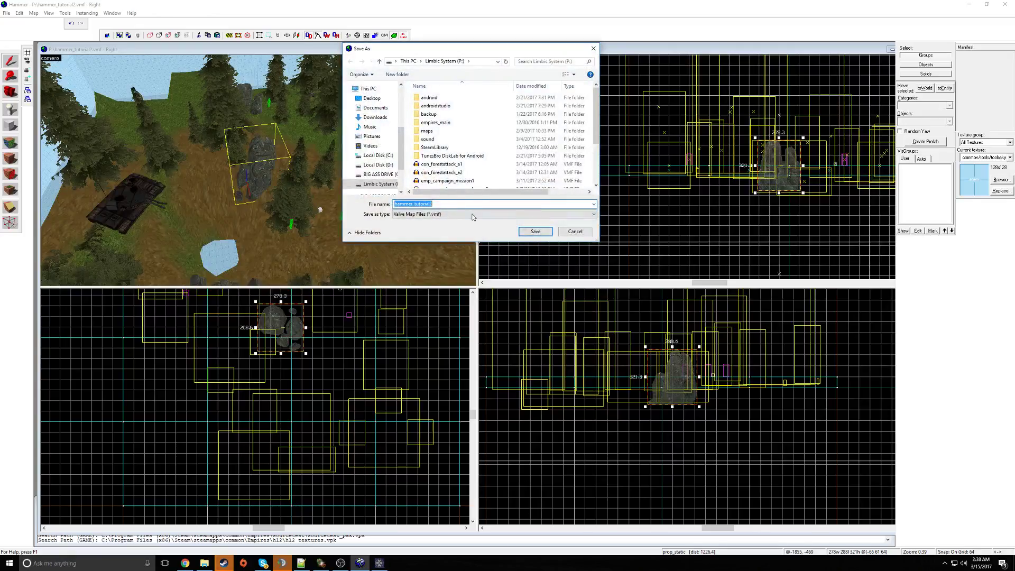
- Switch to Hammer, save the map as hammer_tutorial3 and compile it
type("hammer_tutorial3")
key("Return")
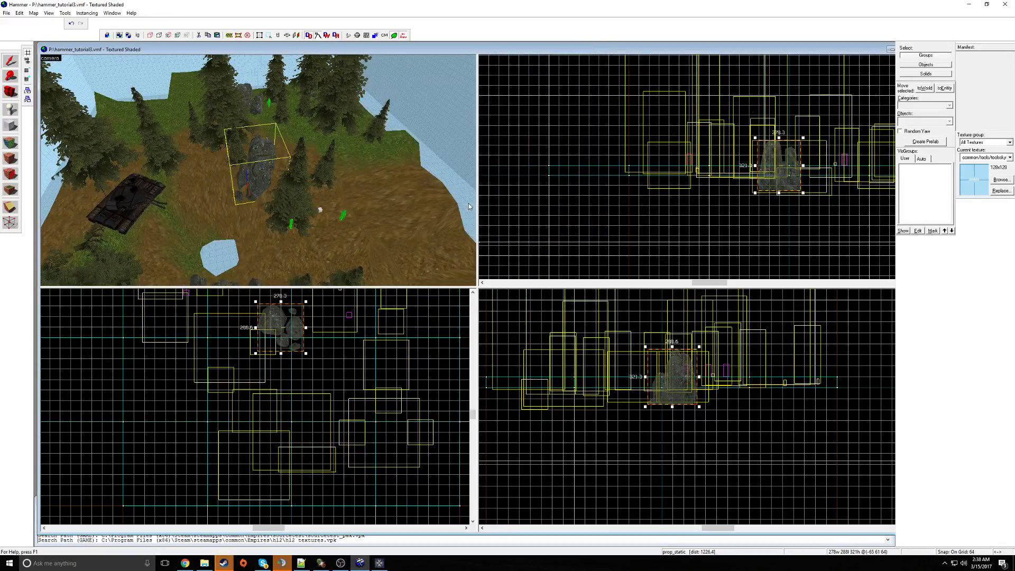
left_click(348, 35)
left_click(512, 350)
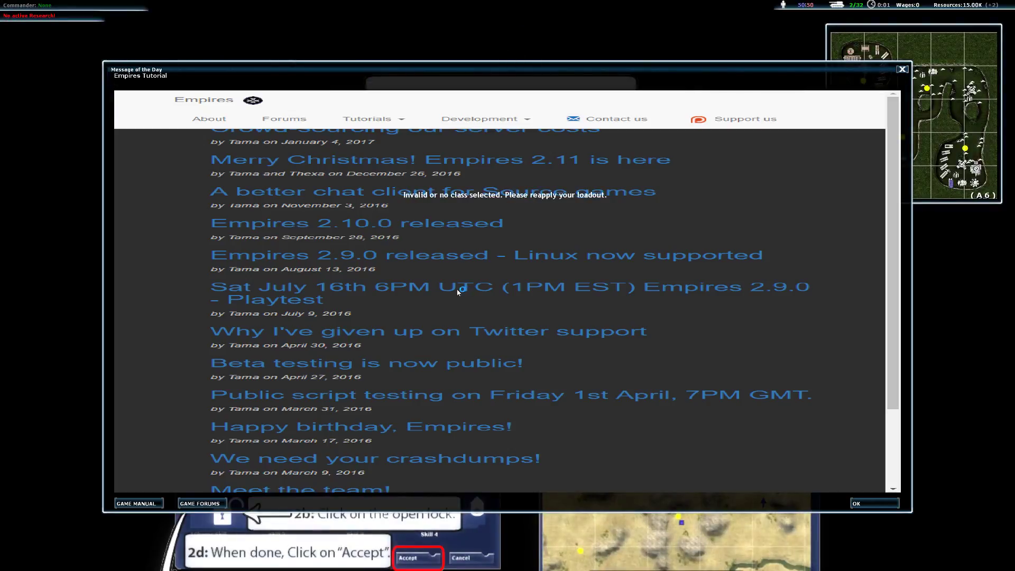
- Switch to Empires, dismiss the tutorial's message of the day and disconnect from the session
left_click(886, 503)
key("Escape")
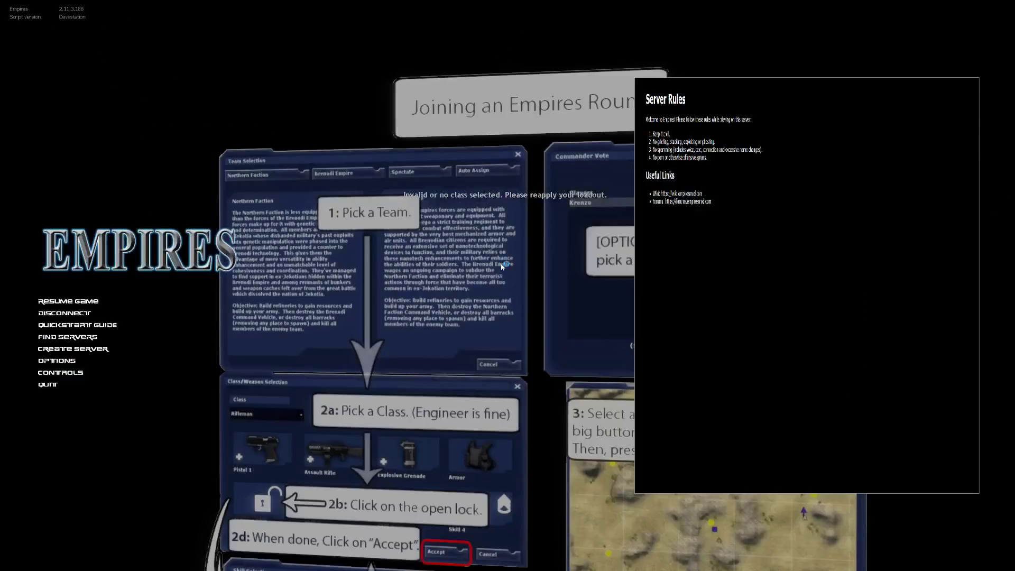
left_click(82, 314)
- Create a server running the hammer_tutorial3 map and enter it as a spectator
left_click(87, 314)
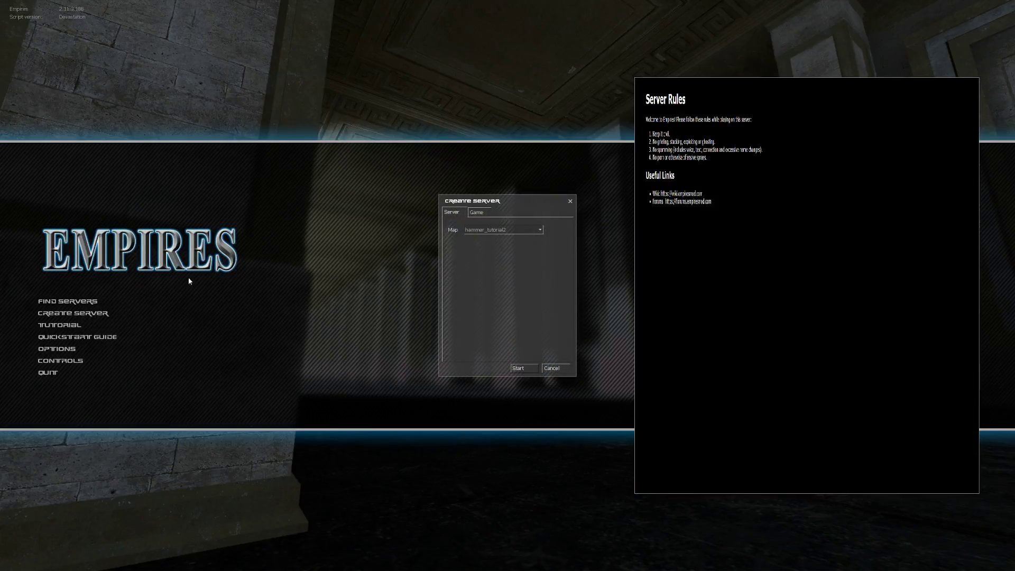
left_click(516, 229)
left_click(520, 289)
left_click(525, 368)
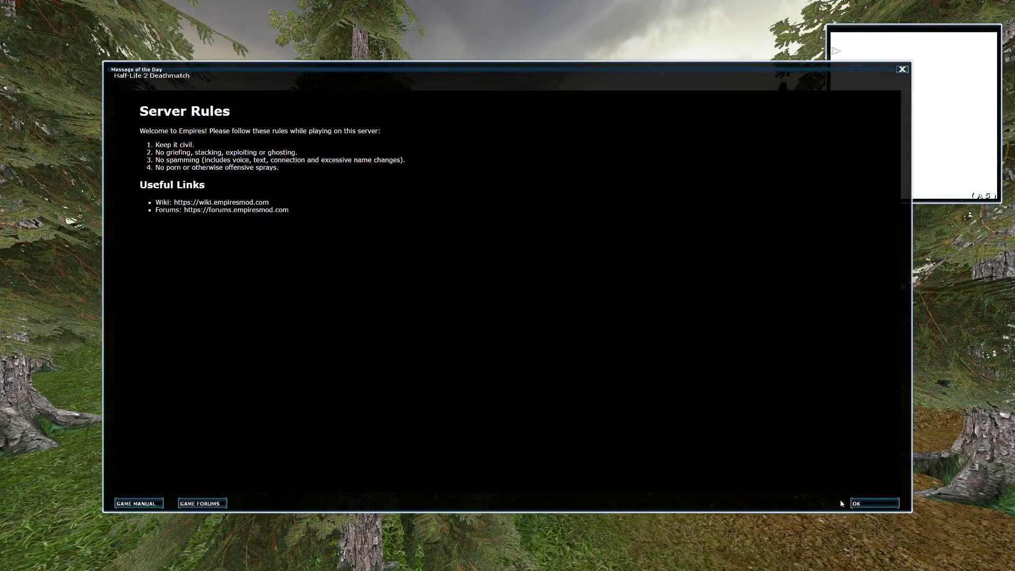
left_click(872, 503)
left_click(661, 469)
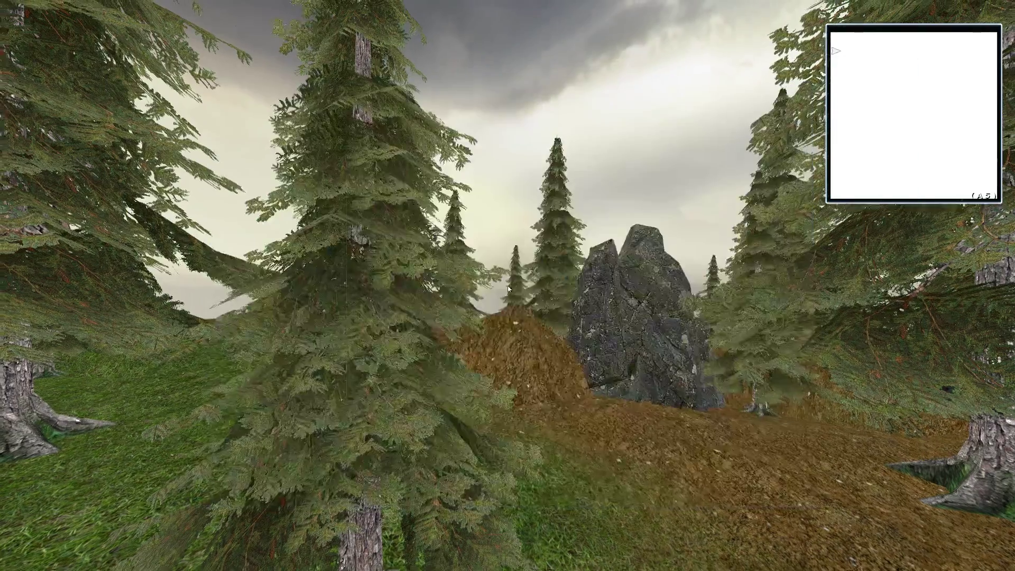
- Fly around the compiled map in game and examine the placed firs and rock clusters from several sides
key("w")
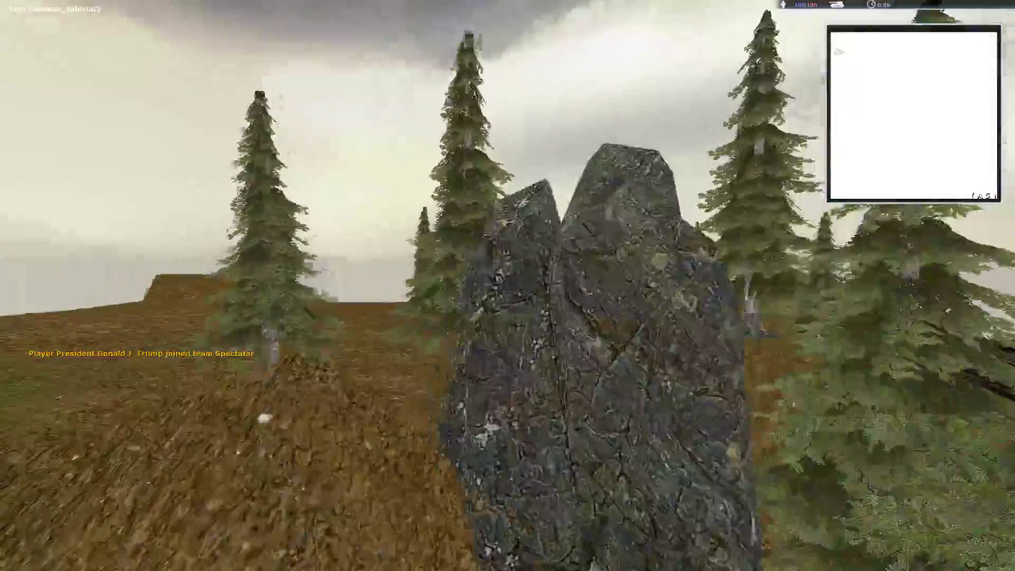
key("w")
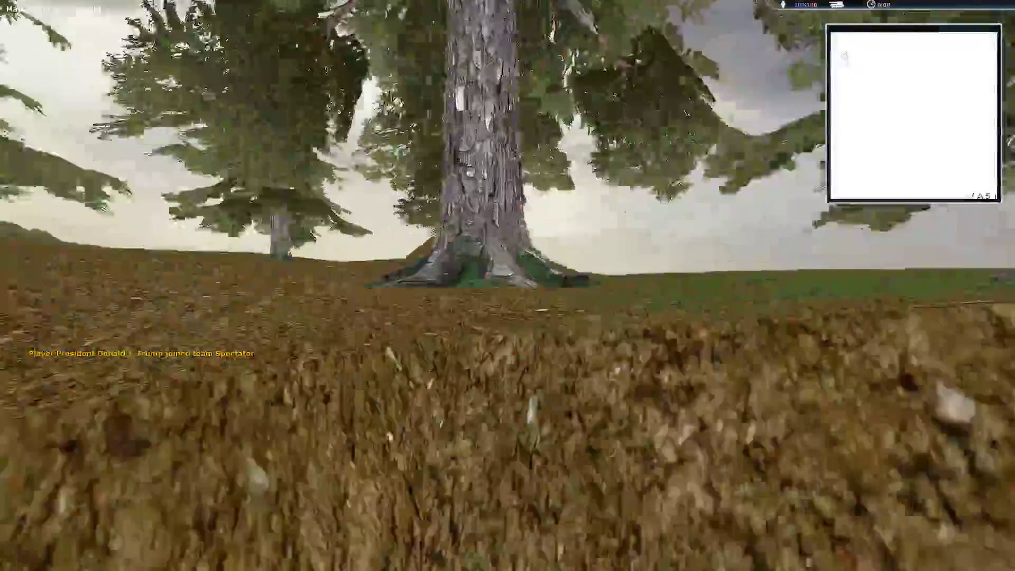
key("w")
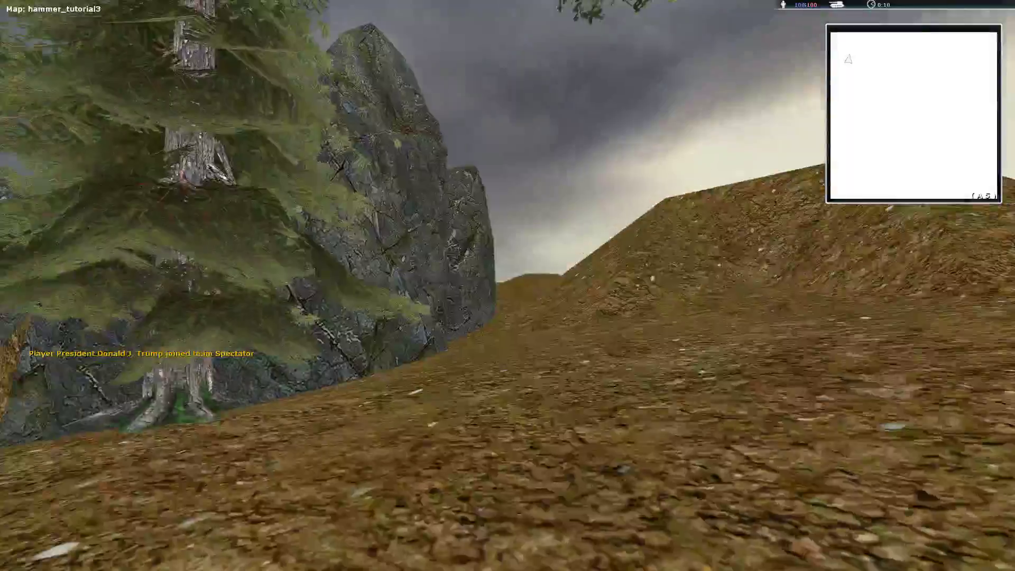
key("w")
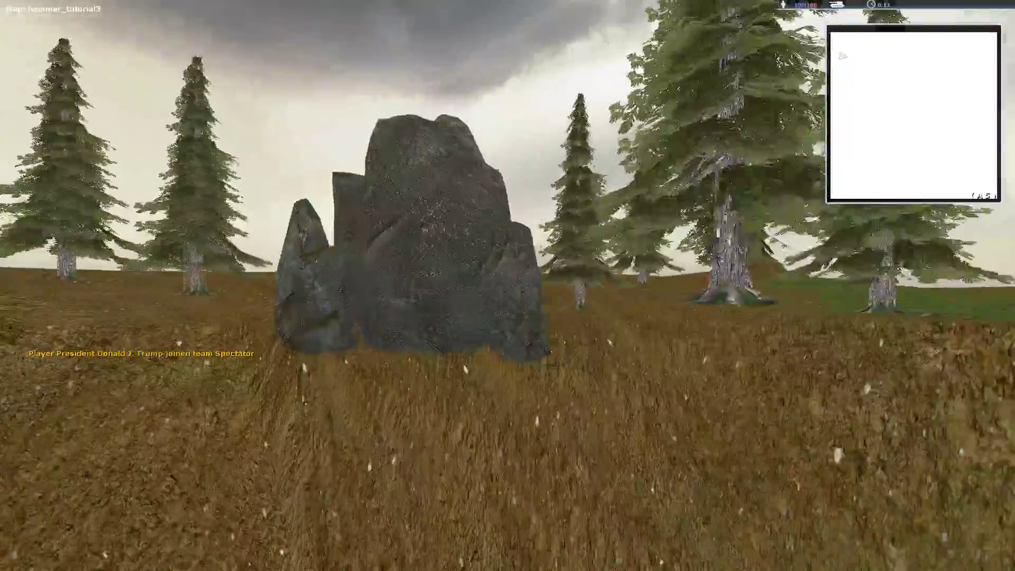
key("w")
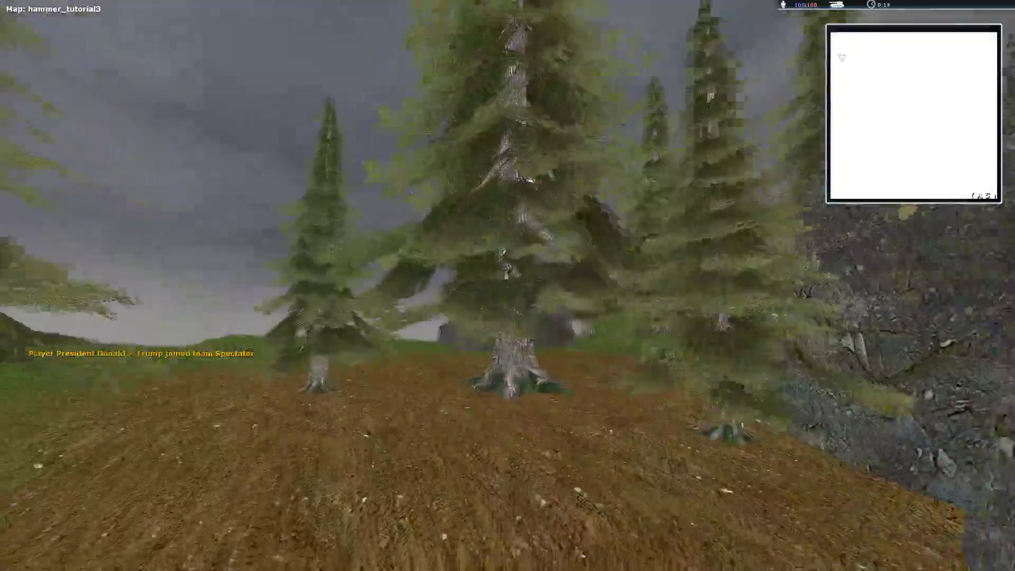
key("w")
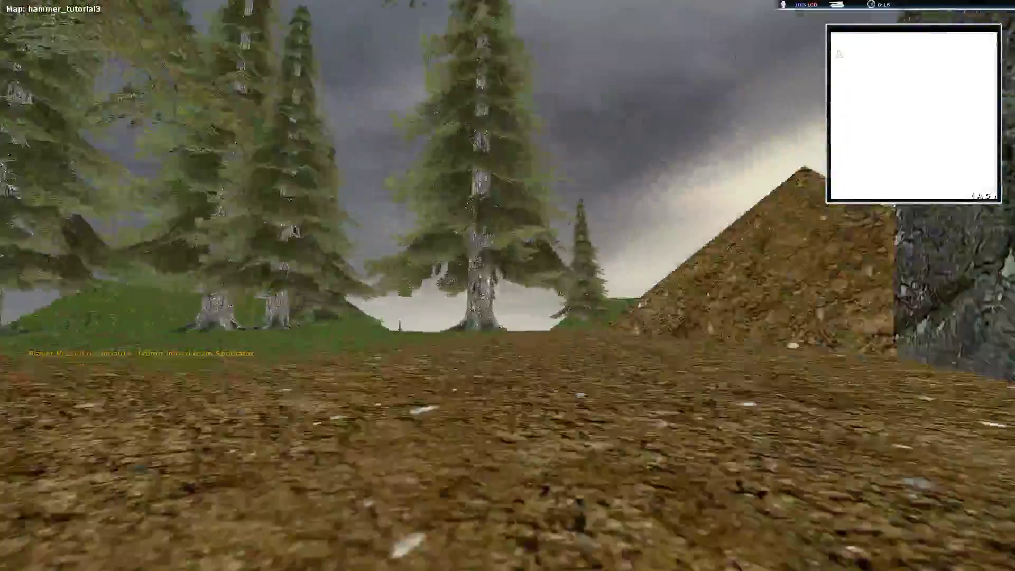
key("w")
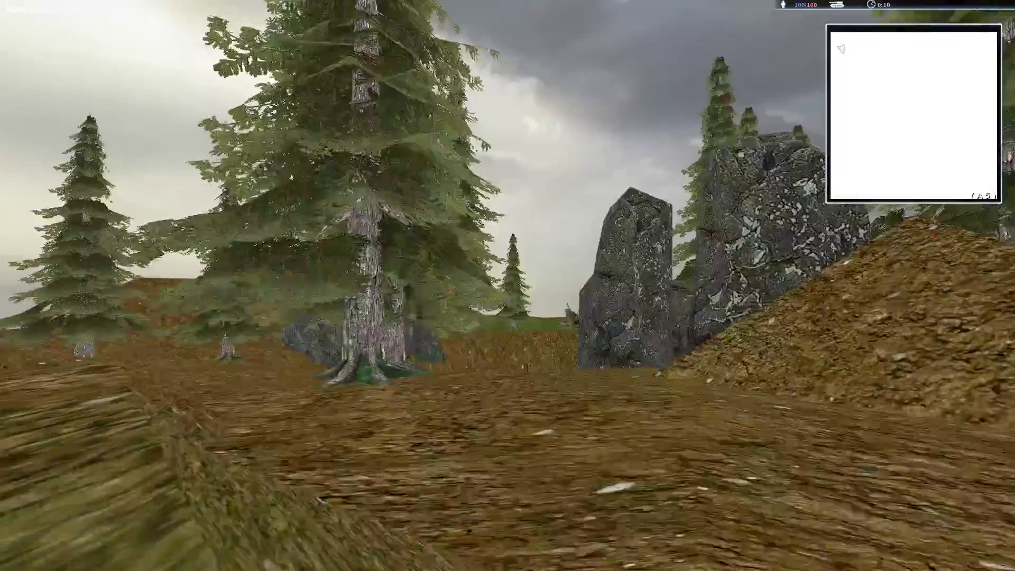